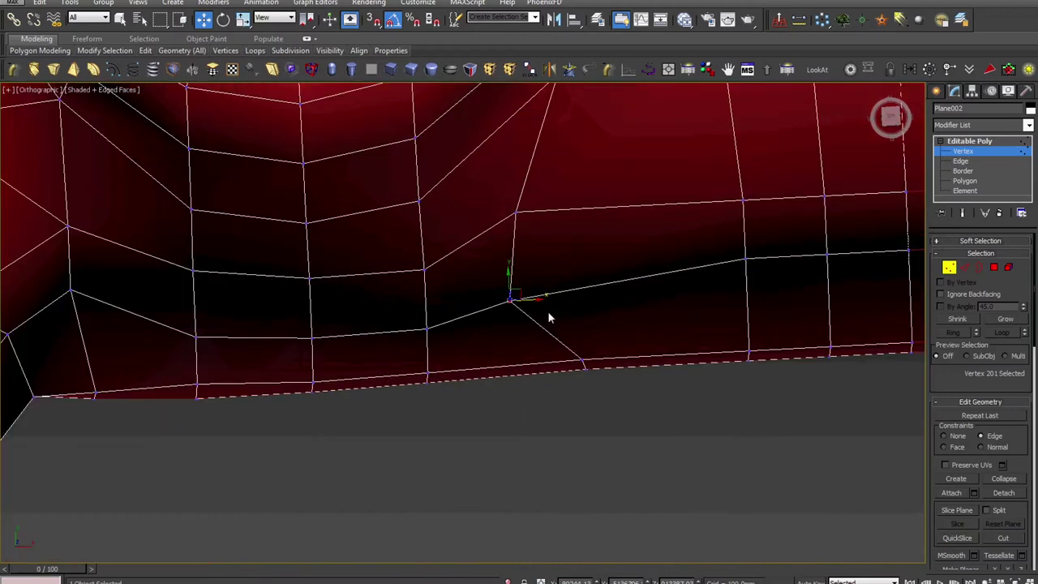
- Slide two neighbouring vertices at the edge bend beside the dark crease along their edges to even out the mesh flow
drag(531, 301, 589, 299)
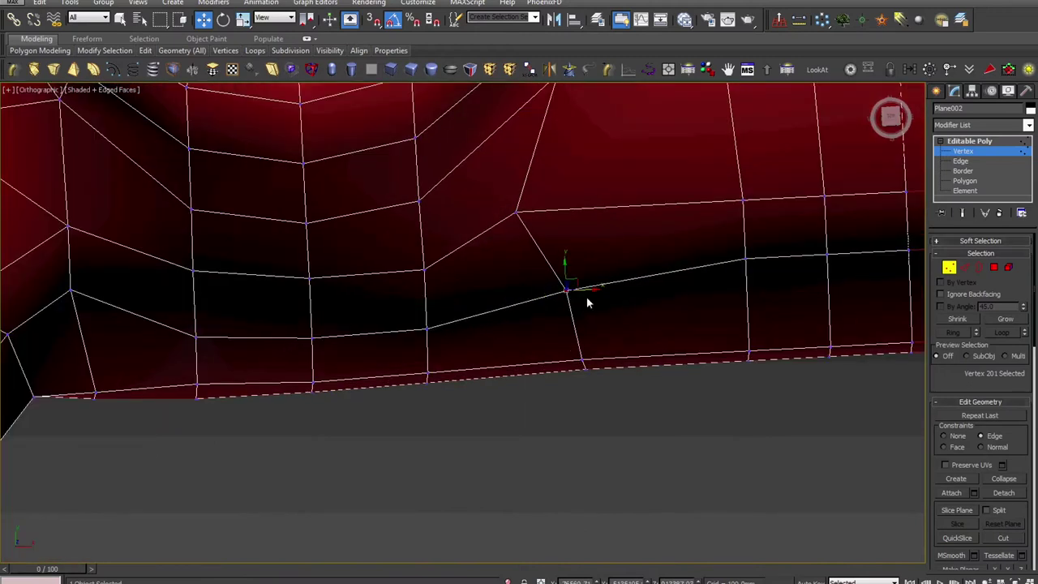
scroll(584, 300, down, 2)
alt+middle_drag(582, 298, 550, 303)
scroll(579, 198, up, 4)
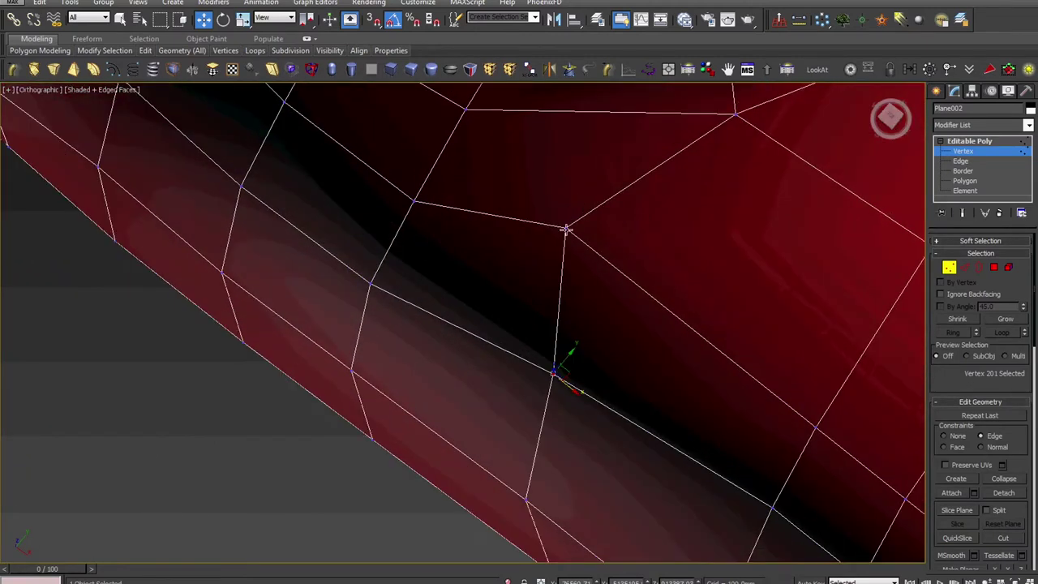
drag(584, 244, 626, 273)
- Slide the vertical edges above the body's lower front rim sideways to line them up with the edges underneath
scroll(626, 273, down, 5)
alt+middle_drag(613, 415, 658, 259)
middle_drag(601, 548, 576, 356)
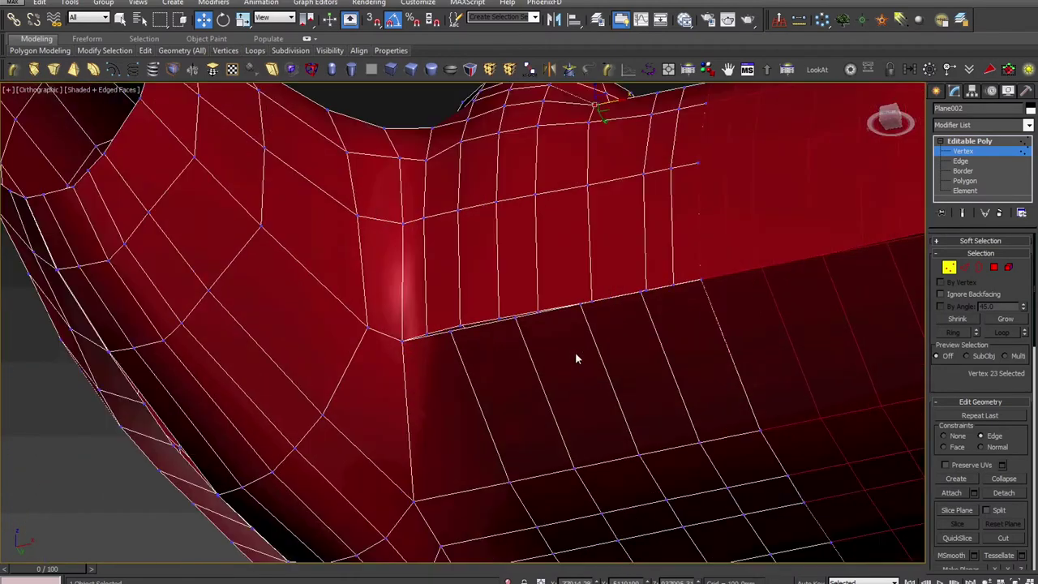
scroll(576, 356, up, 2)
middle_drag(674, 266, 657, 347)
scroll(658, 347, up, 2)
key(2)
click(656, 325)
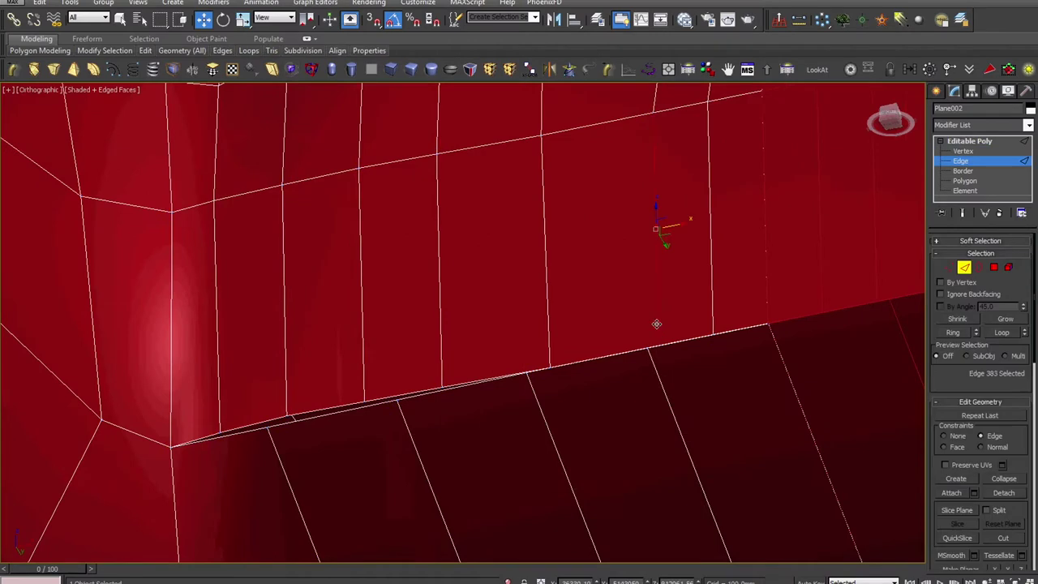
scroll(656, 325, up, 4)
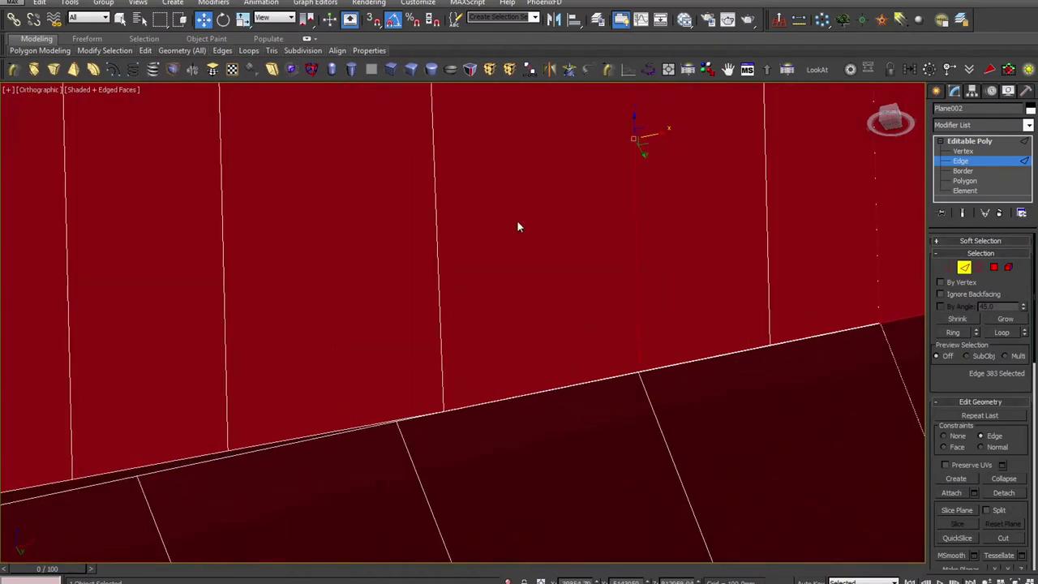
scroll(521, 294, down, 2)
click(512, 289)
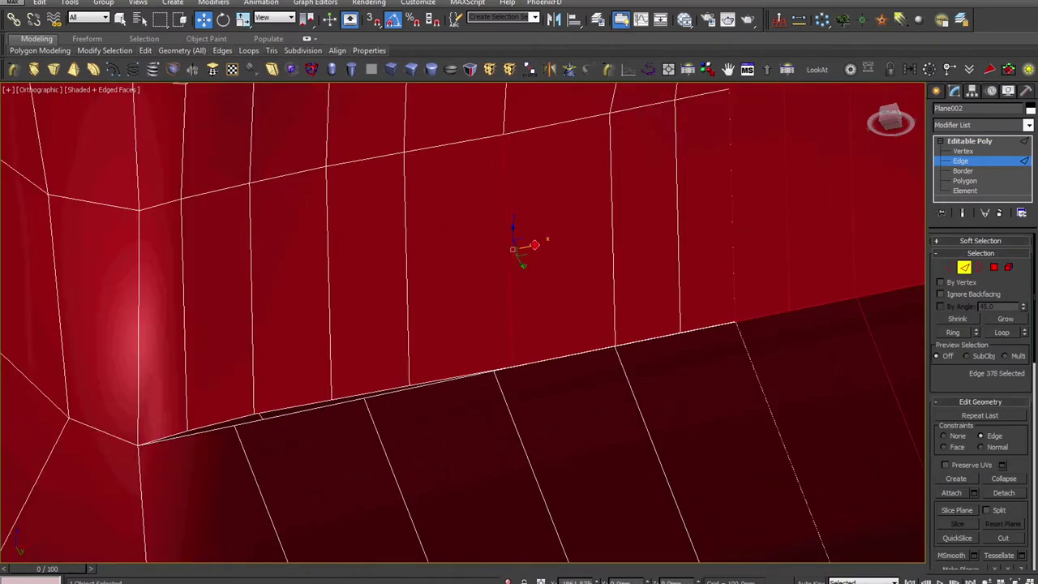
- Adjust the vertices where the grip's cross edge meets the long side seam so the upper and lower edges line up
scroll(532, 292, down, 5)
alt+middle_drag(494, 300, 616, 291)
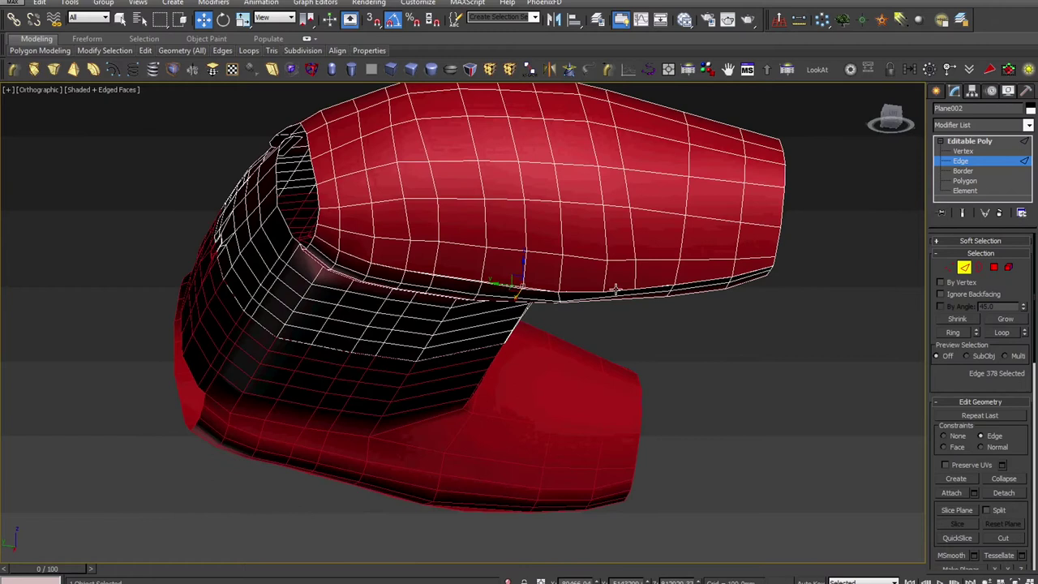
scroll(613, 287, up, 5)
click(624, 273)
scroll(667, 347, down, 5)
alt+middle_drag(666, 347, 612, 206)
scroll(622, 392, up, 2)
scroll(619, 399, up, 3)
key(1)
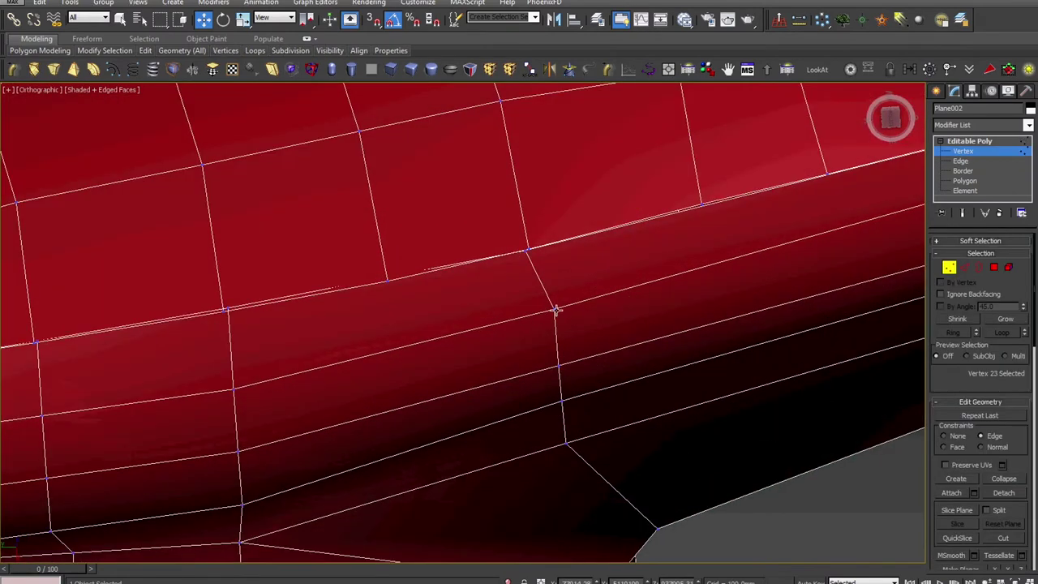
drag(548, 322, 538, 324)
scroll(526, 254, up, 3)
click(519, 243)
click(520, 243)
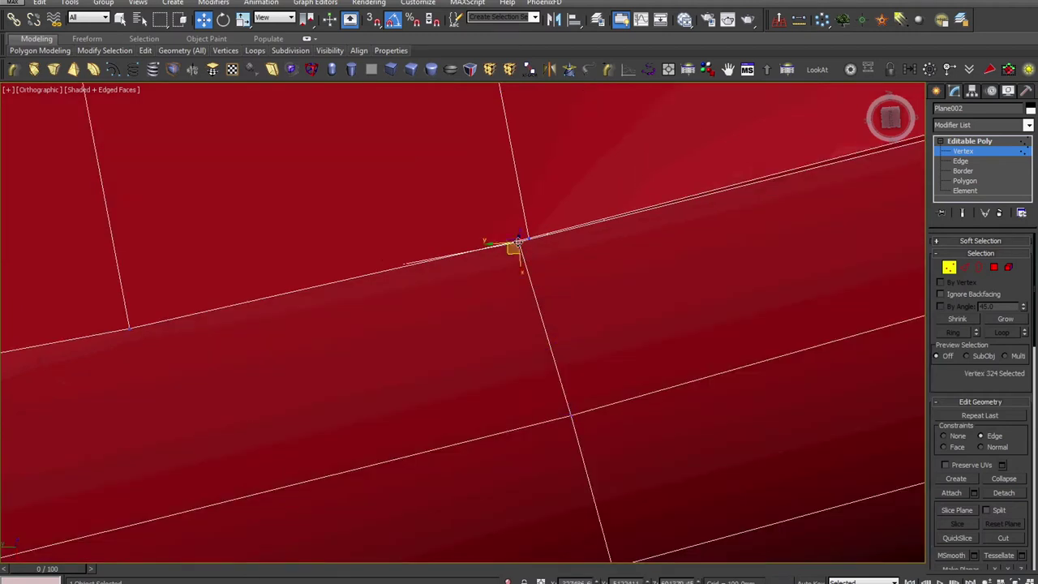
- Connect the ring of edges running below the grip's side seam with one segment and a slide of -5
scroll(520, 243, up, 2)
scroll(526, 289, down, 5)
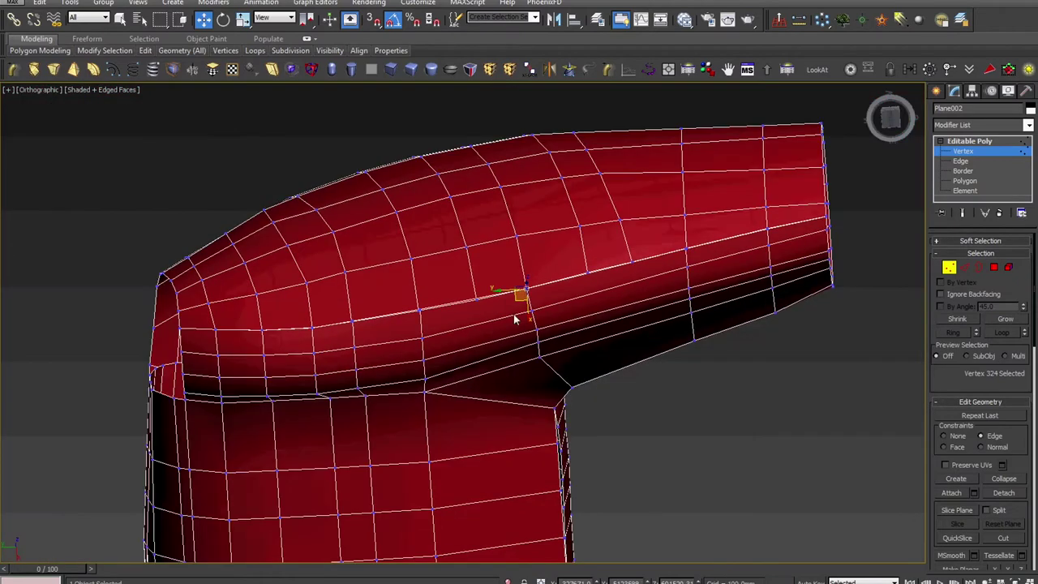
scroll(513, 314, up, 4)
middle_drag(495, 344, 514, 357)
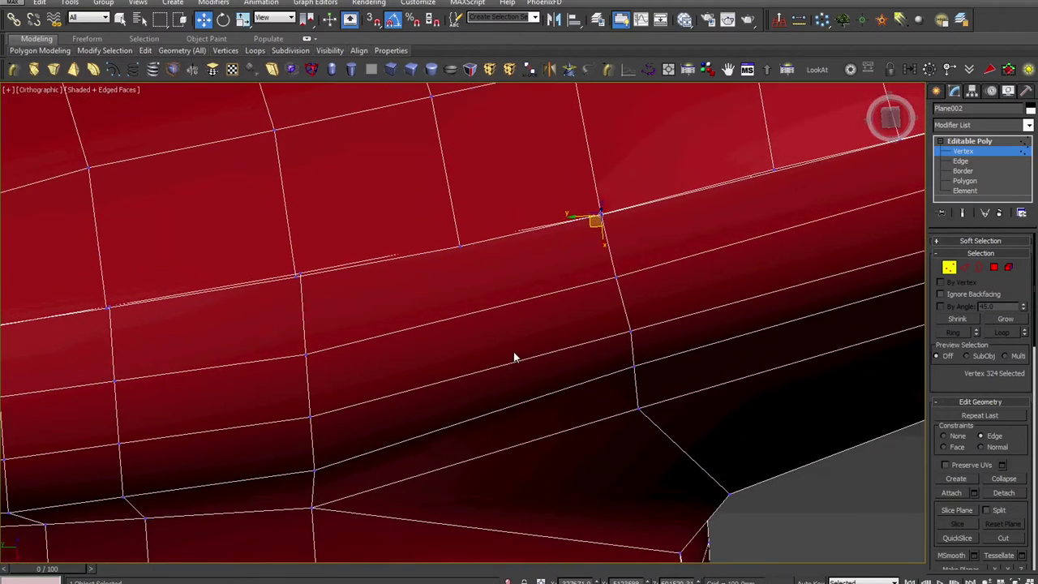
key(alt+c)
right_click(468, 311)
key(2)
click(472, 314)
key(alt+r)
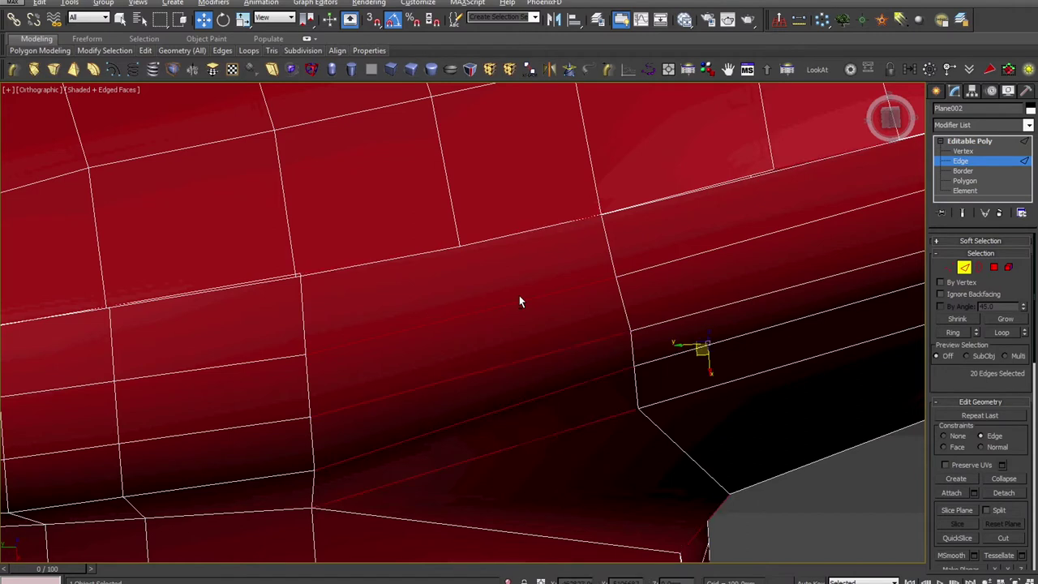
right_click(519, 295)
right_click(523, 303)
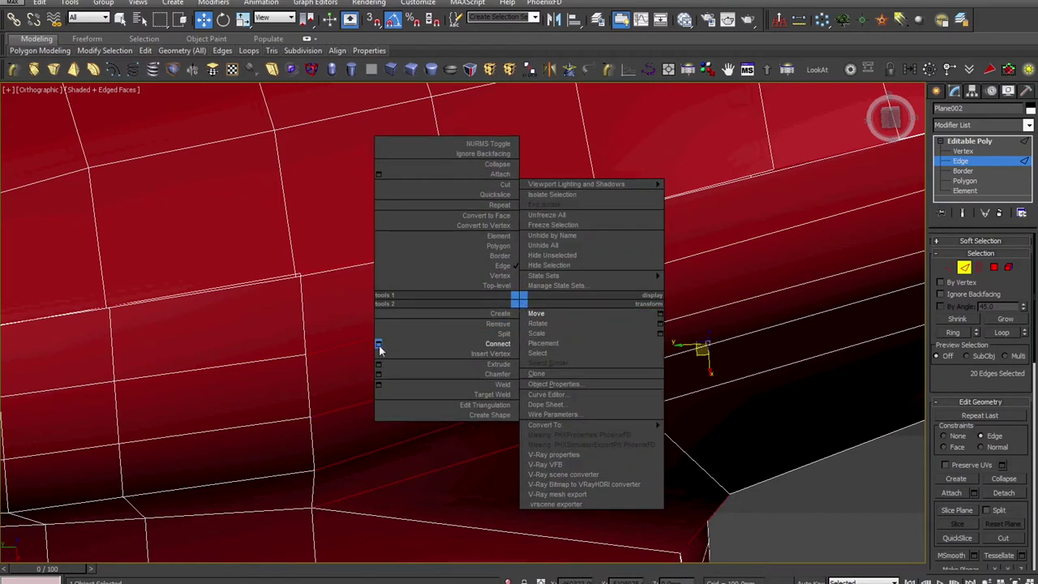
click(378, 344)
drag(470, 370, 475, 319)
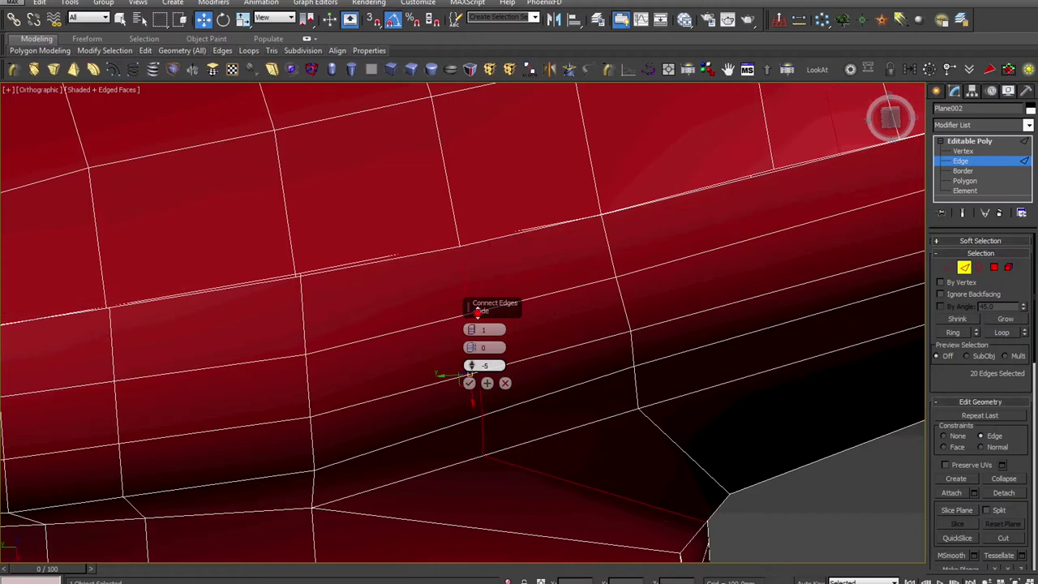
click(470, 384)
- Select the two connected edges beneath the grip's side seam and shift them slightly downwards
alt+middle_drag(471, 385, 487, 314)
scroll(464, 360, up, 3)
scroll(507, 360, up, 3)
click(512, 309)
scroll(512, 310, down, 3)
scroll(495, 369, up, 2)
ctrl+click(474, 351)
drag(481, 308, 484, 322)
scroll(640, 265, up, 3)
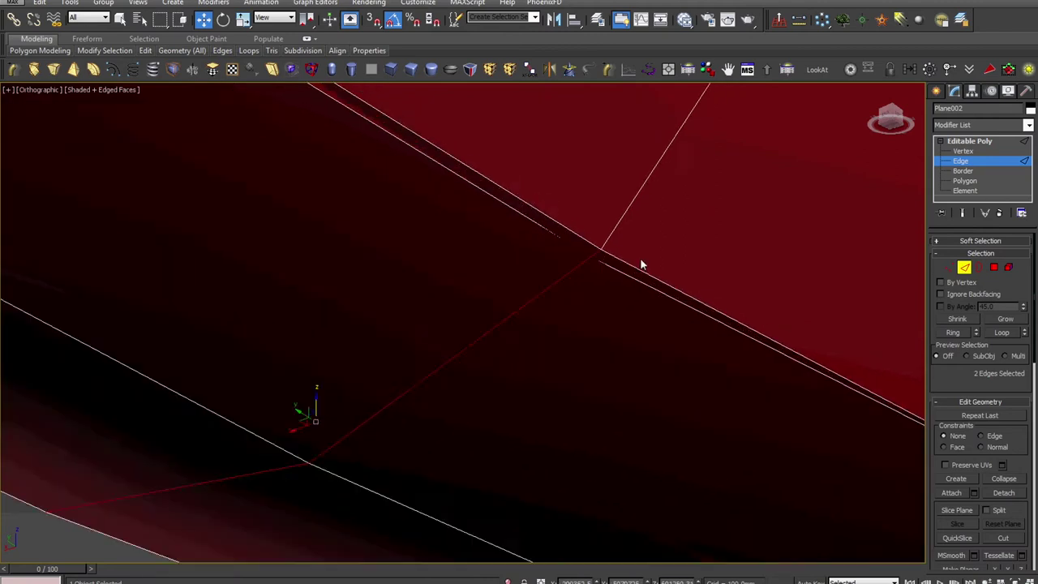
- Move the two vertices at the end of the new cross edge so the edges meet across the grip seam
key(1)
alt+middle_drag(583, 249, 640, 276)
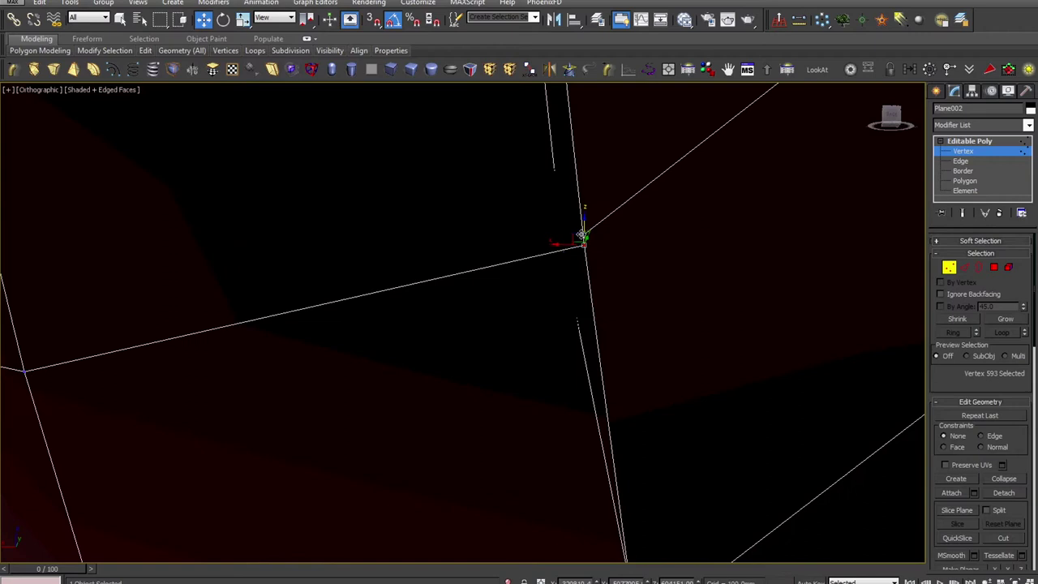
drag(577, 235, 553, 239)
scroll(559, 253, down, 2)
middle_drag(570, 232, 609, 415)
scroll(609, 401, down, 1)
scroll(602, 221, up, 3)
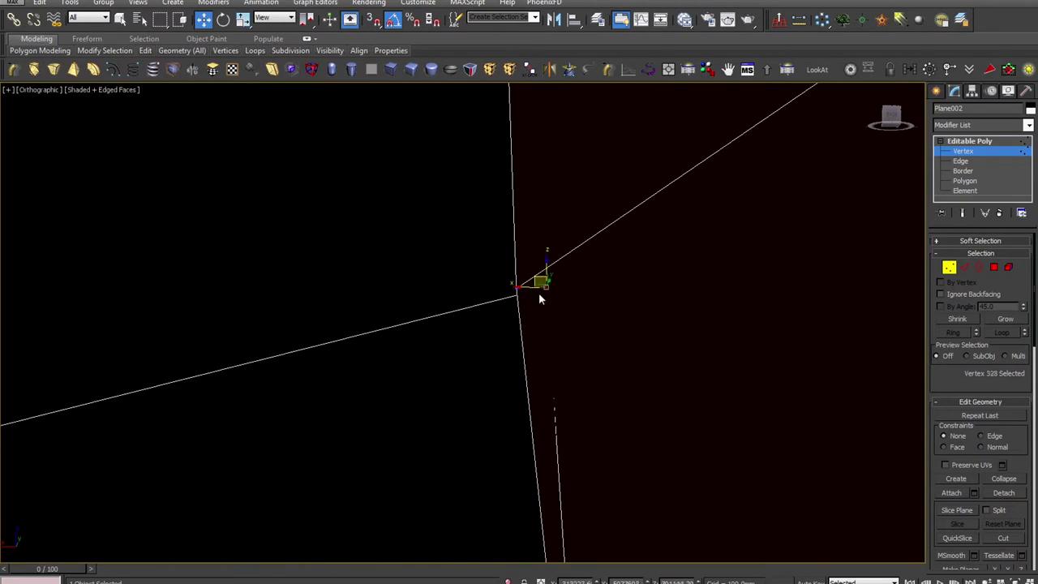
alt+middle_drag(542, 278, 477, 261)
drag(541, 278, 490, 307)
scroll(490, 307, down, 10)
alt+middle_drag(491, 307, 527, 295)
scroll(377, 255, up, 9)
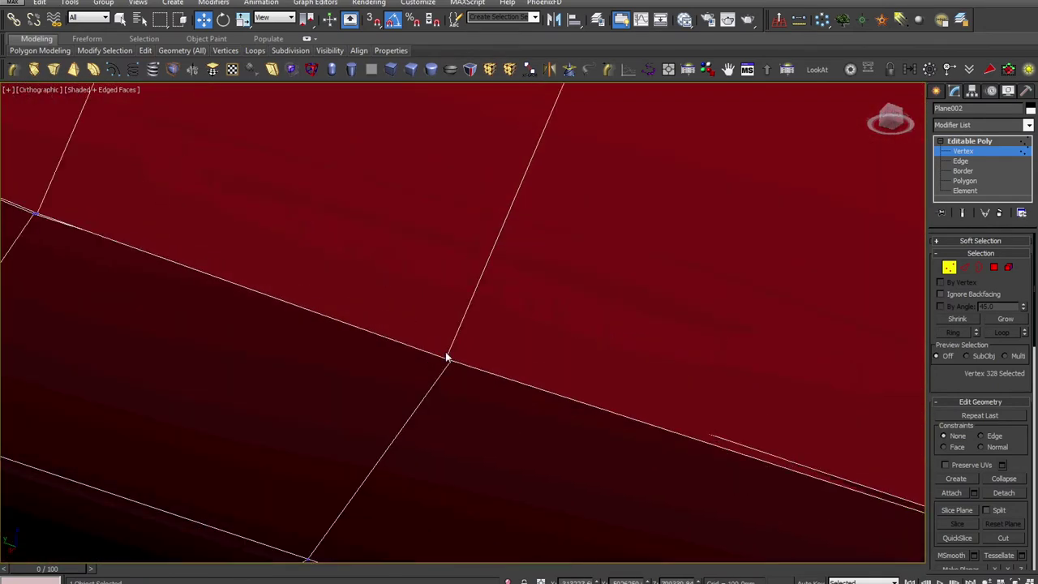
- Examine the open end of the grip and compare it with the controller reference photo in the image viewer
scroll(449, 339, down, 12)
alt+middle_drag(453, 339, 550, 357)
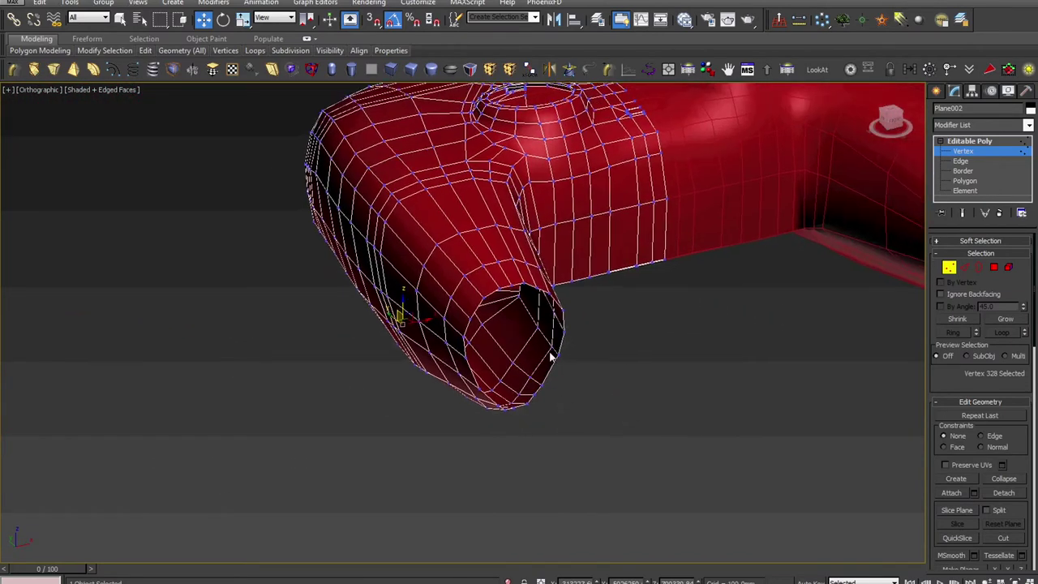
scroll(549, 357, up, 2)
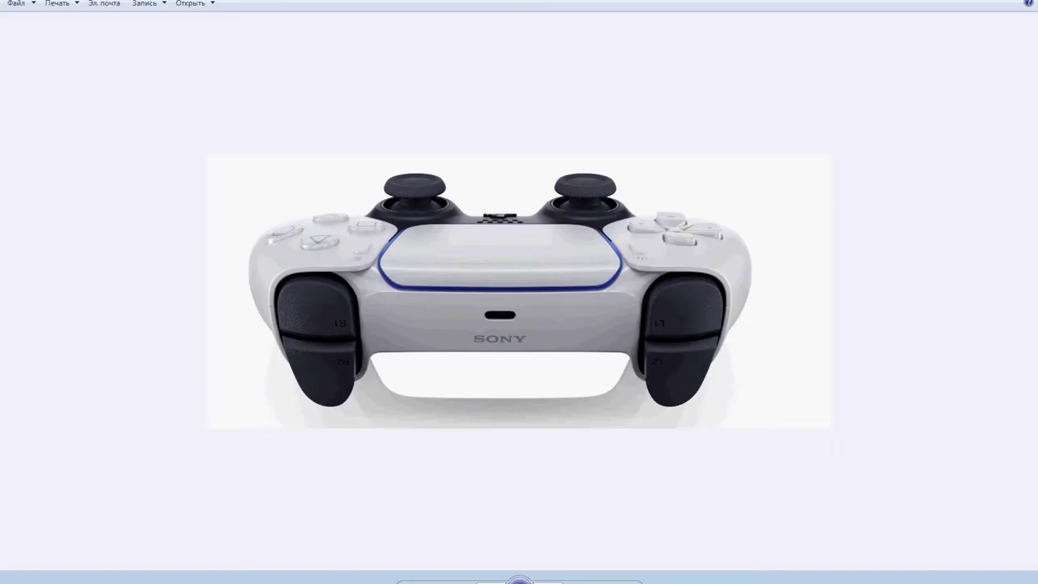
scroll(638, 364, up, 2)
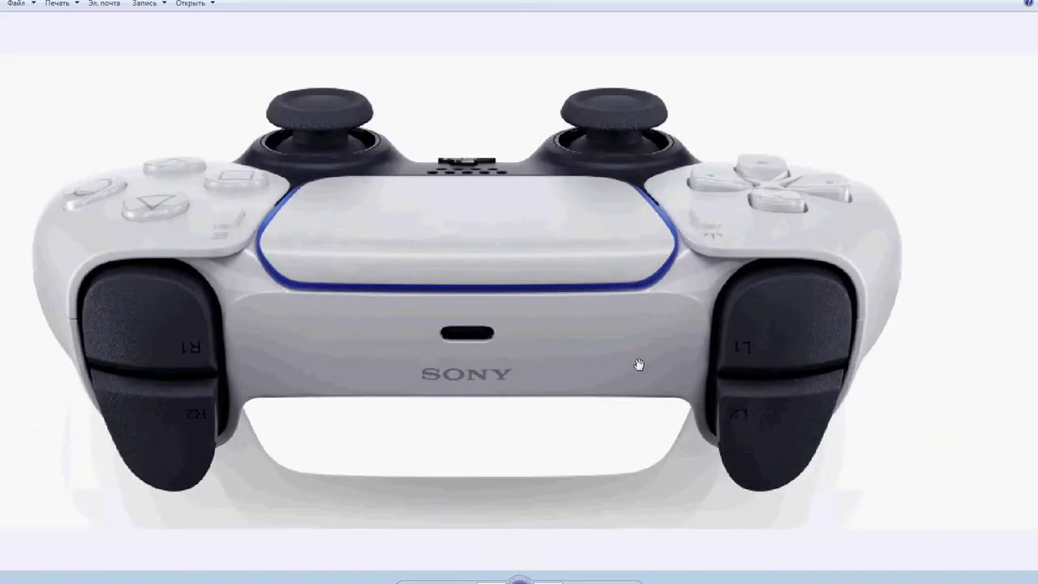
click(553, 320)
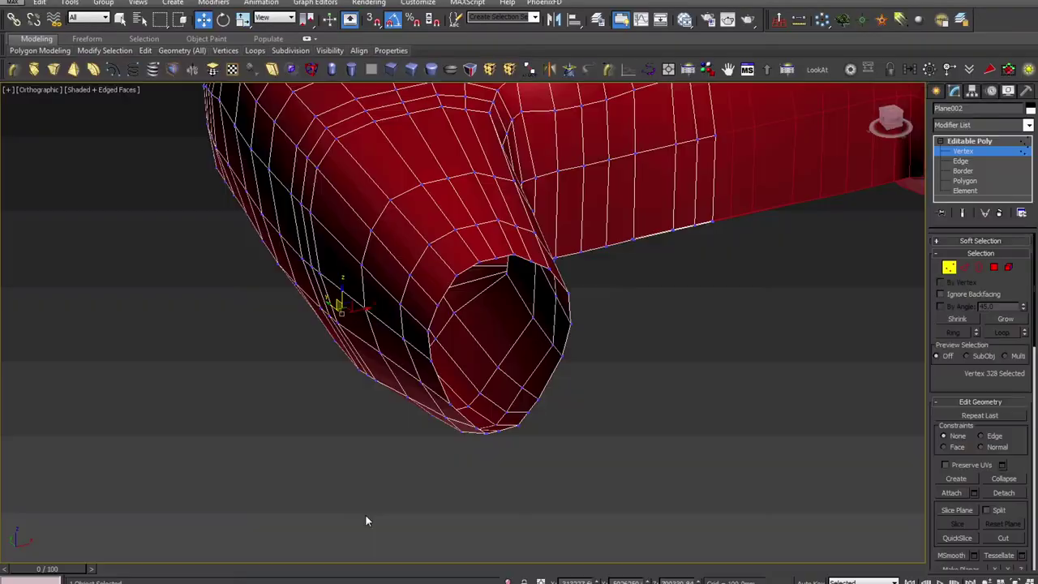
- Leave vertex editing, deselect the body and frame the open grip end in the Back view
alt+middle_drag(366, 515, 472, 378)
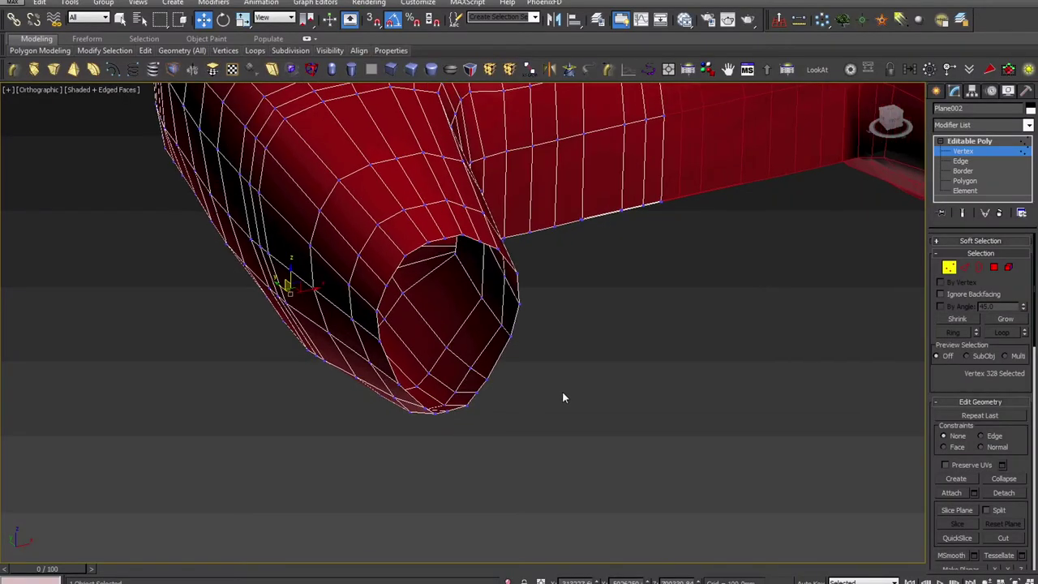
key(f)
key(z)
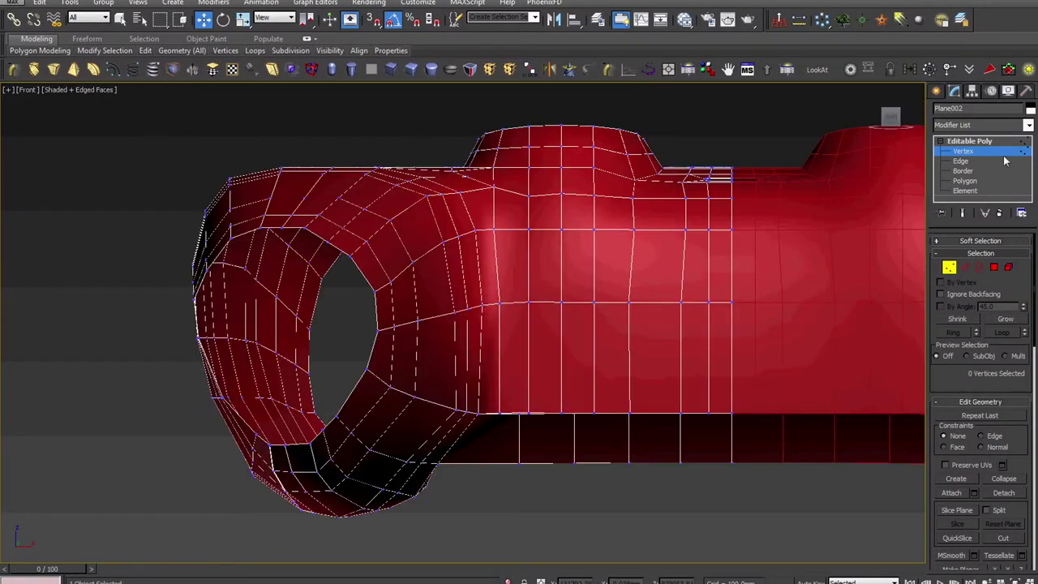
click(987, 143)
click(667, 129)
key(z)
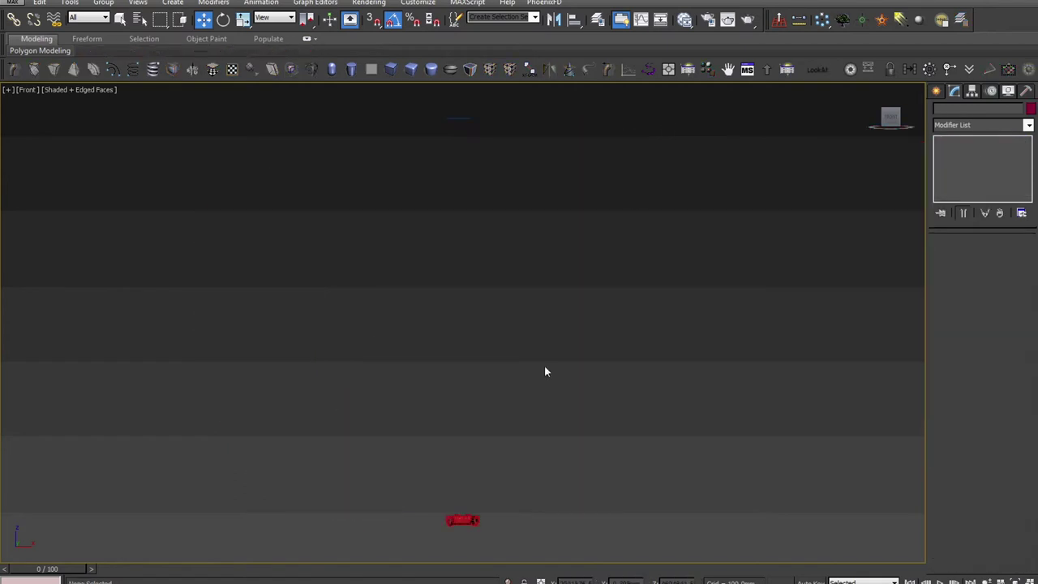
drag(551, 424, 394, 537)
key(z)
click(475, 512)
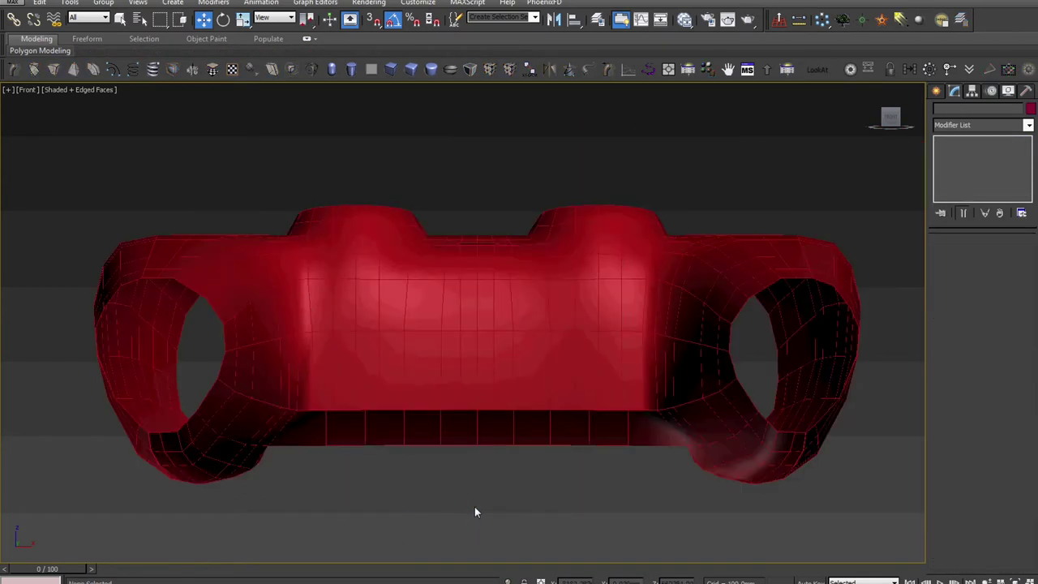
key(v)
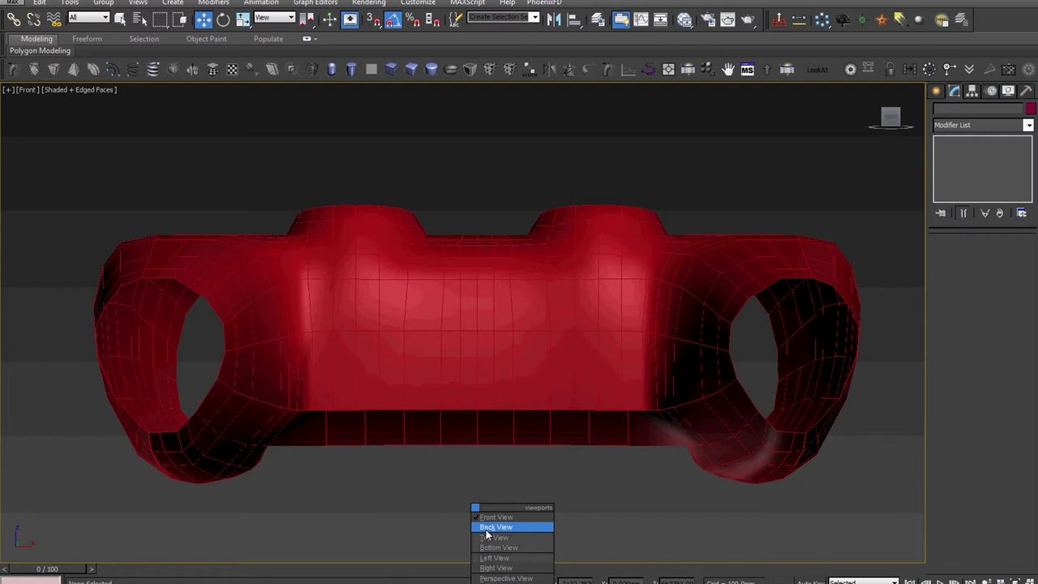
click(490, 527)
middle_drag(712, 470, 507, 476)
scroll(538, 457, up, 4)
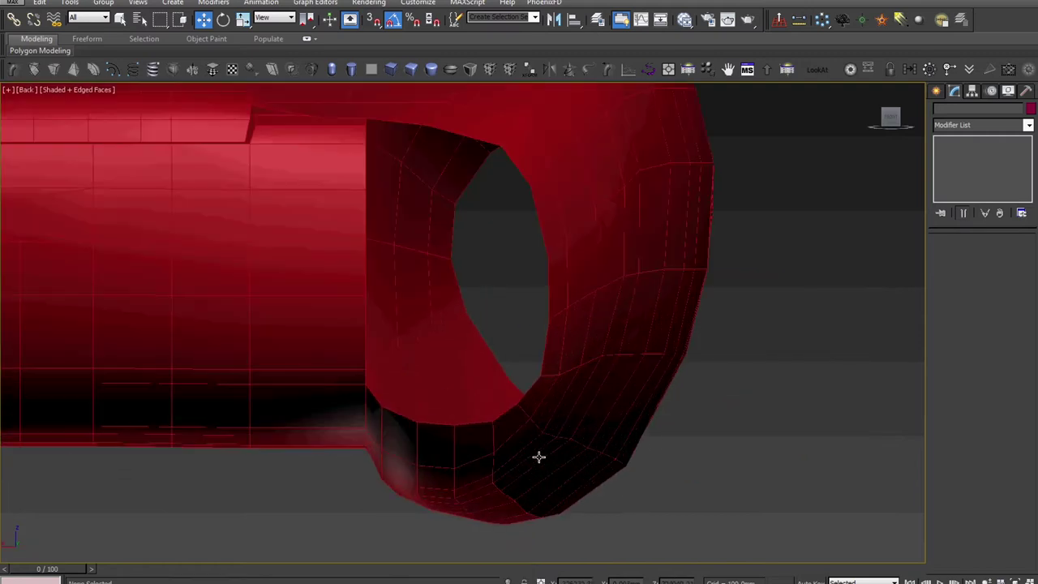
- Select the body and narrow the slanted gap beside the recessed panel by moving its short side edge and the opposite corner vertex towards each other
click(539, 456)
middle_drag(545, 371, 595, 456)
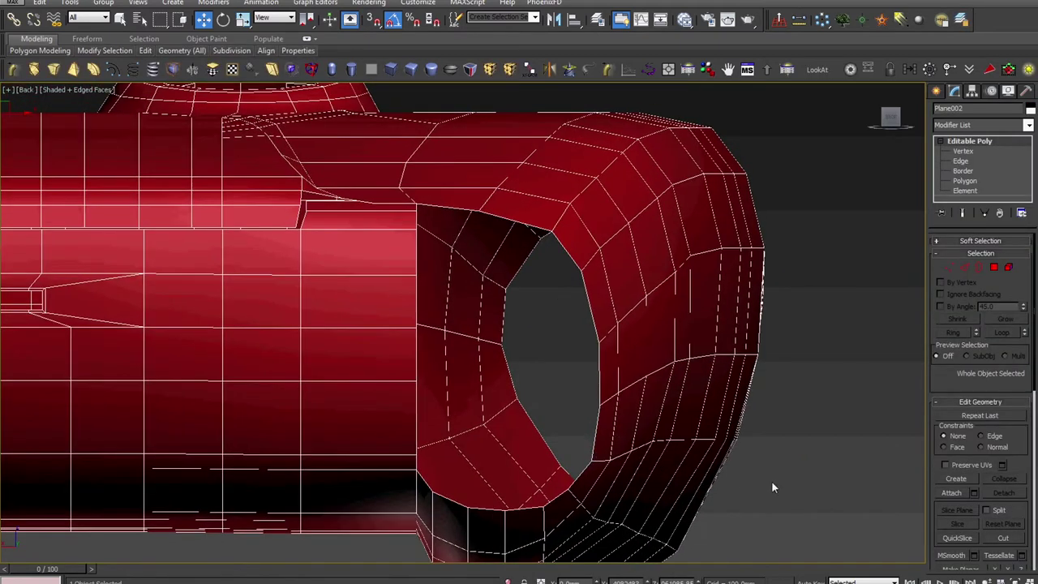
middle_drag(371, 262, 541, 353)
scroll(476, 297, up, 8)
key(2)
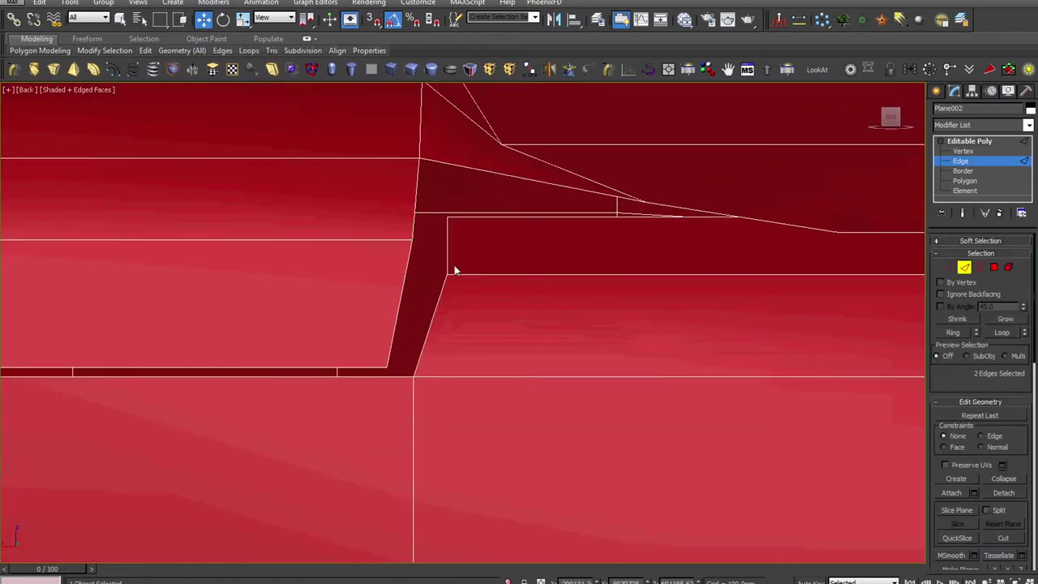
drag(460, 245, 441, 246)
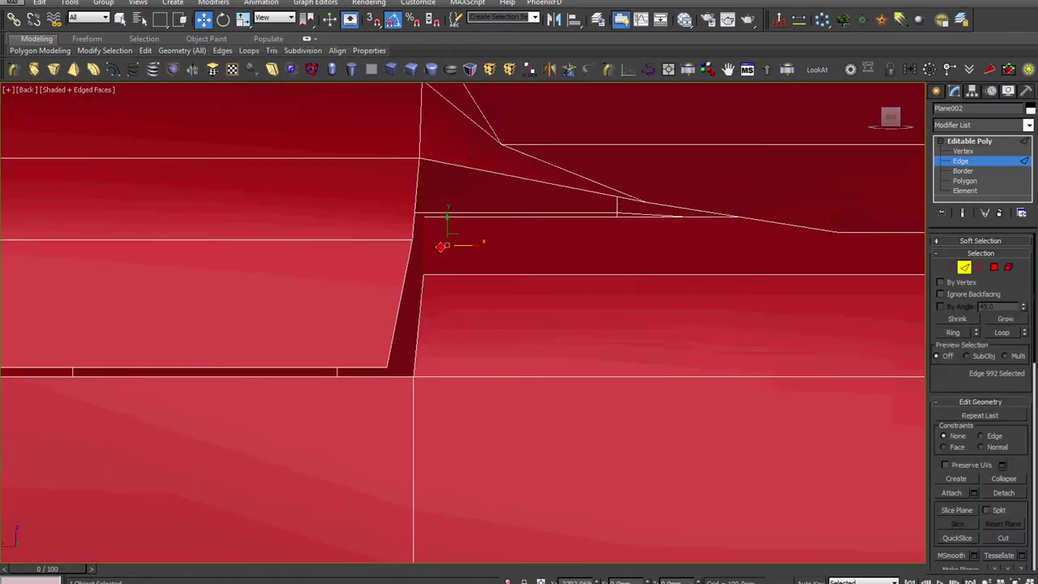
key(1)
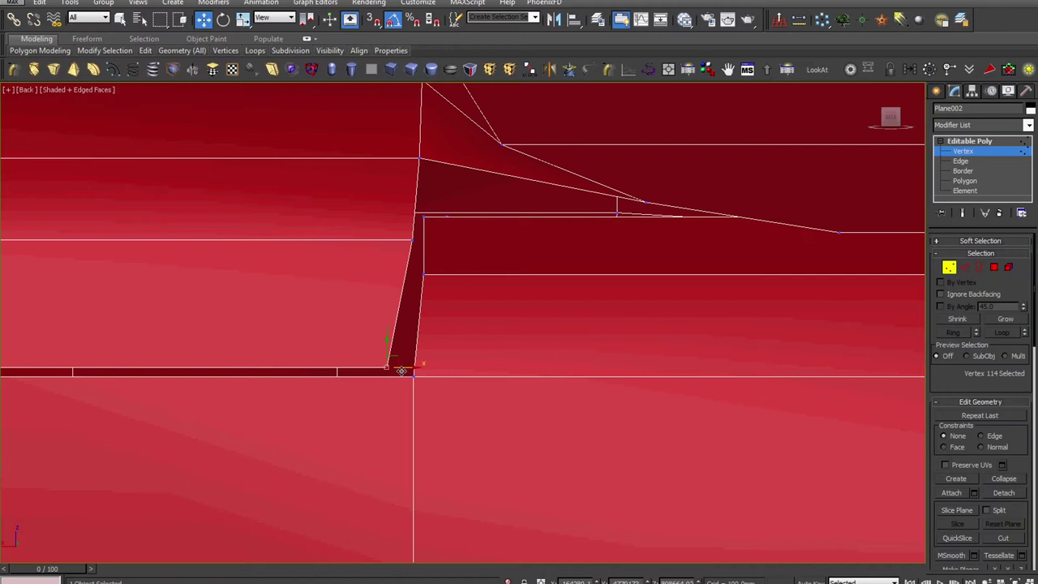
drag(401, 370, 415, 373)
- Lower the vertex near the top of the curved panel seam, just below the thumbstick ring, slightly
scroll(419, 375, down, 4)
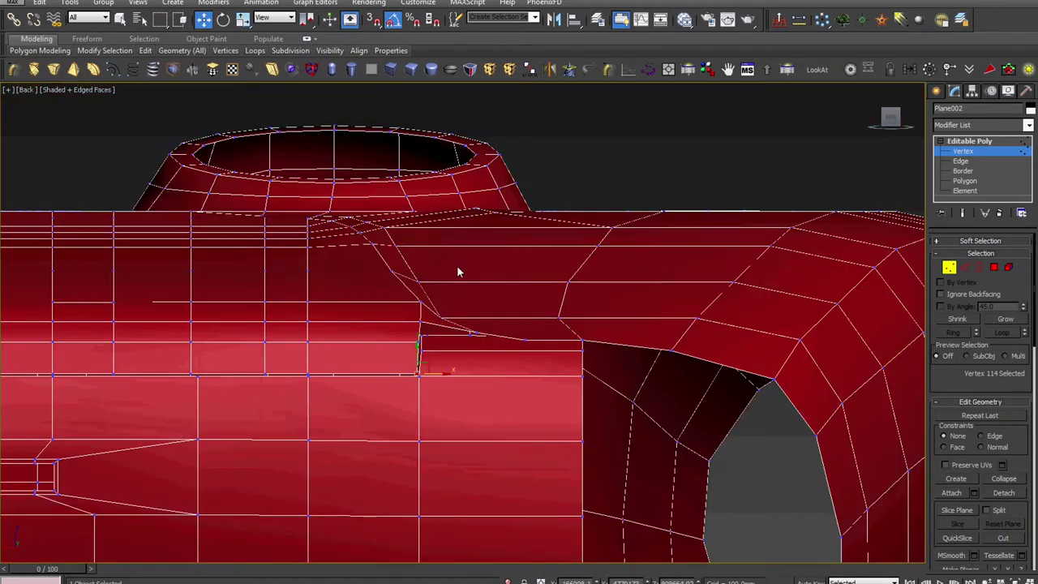
middle_drag(457, 267, 458, 313)
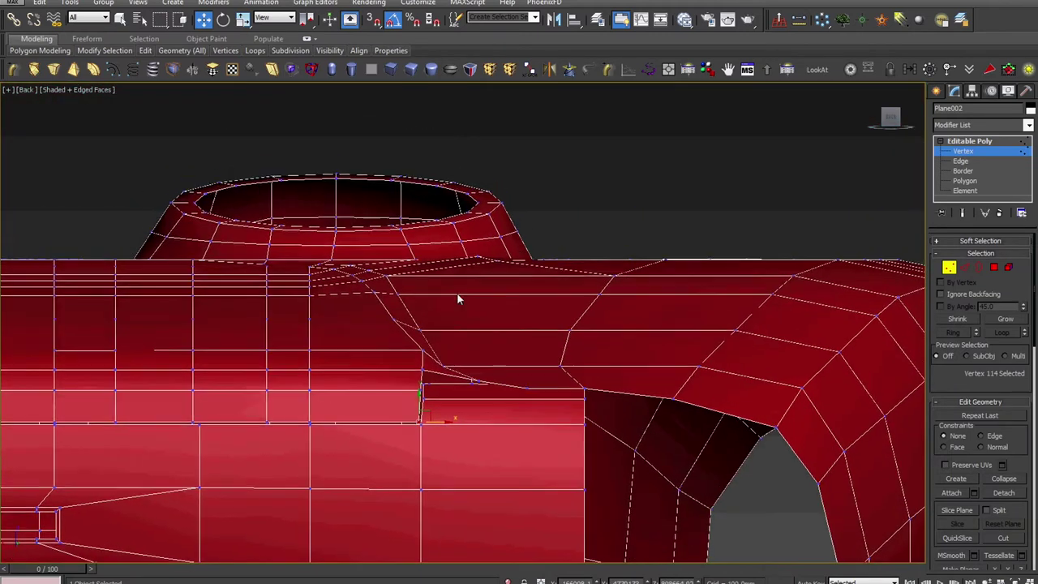
scroll(395, 249, up, 4)
drag(372, 310, 372, 317)
scroll(373, 318, down, 4)
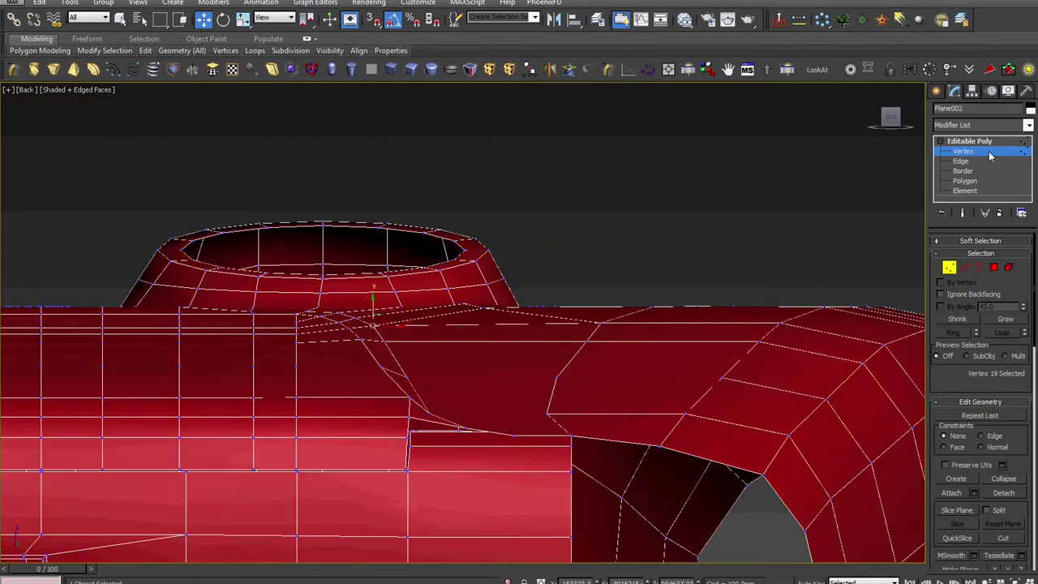
- Leave vertex editing of the body and create a box about 158931 long, 90818 wide and 67630 high beside the open grip end
click(987, 143)
click(731, 197)
scroll(727, 270, down, 4)
middle_drag(726, 271, 429, 205)
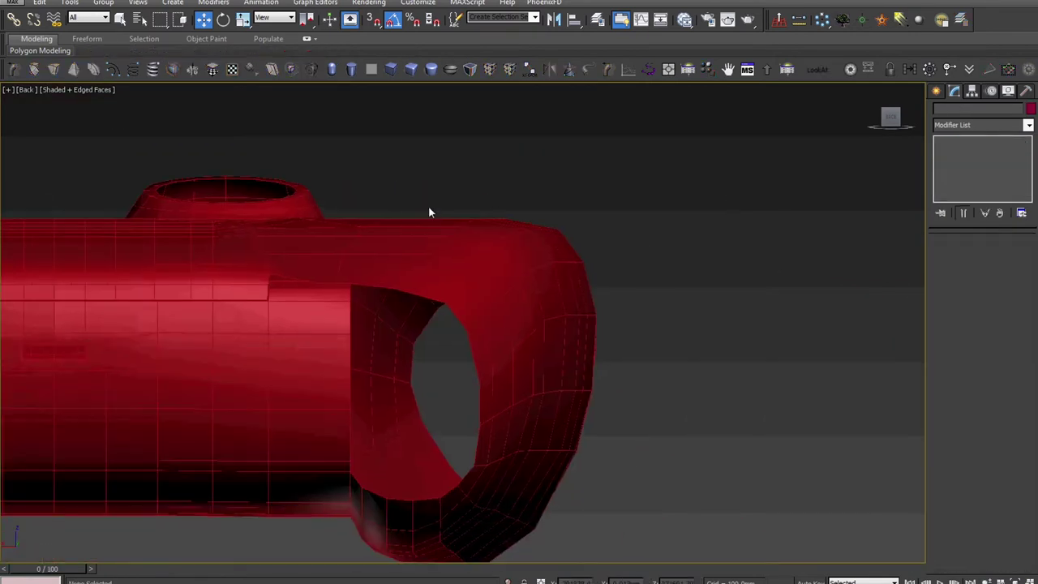
middle_drag(445, 246, 448, 201)
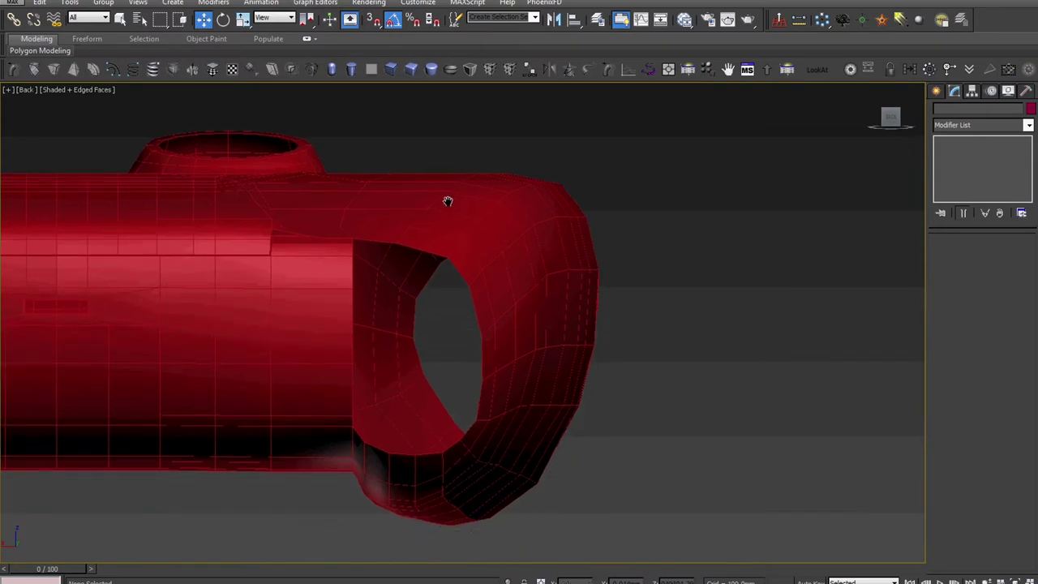
click(937, 91)
click(957, 170)
drag(679, 270, 796, 472)
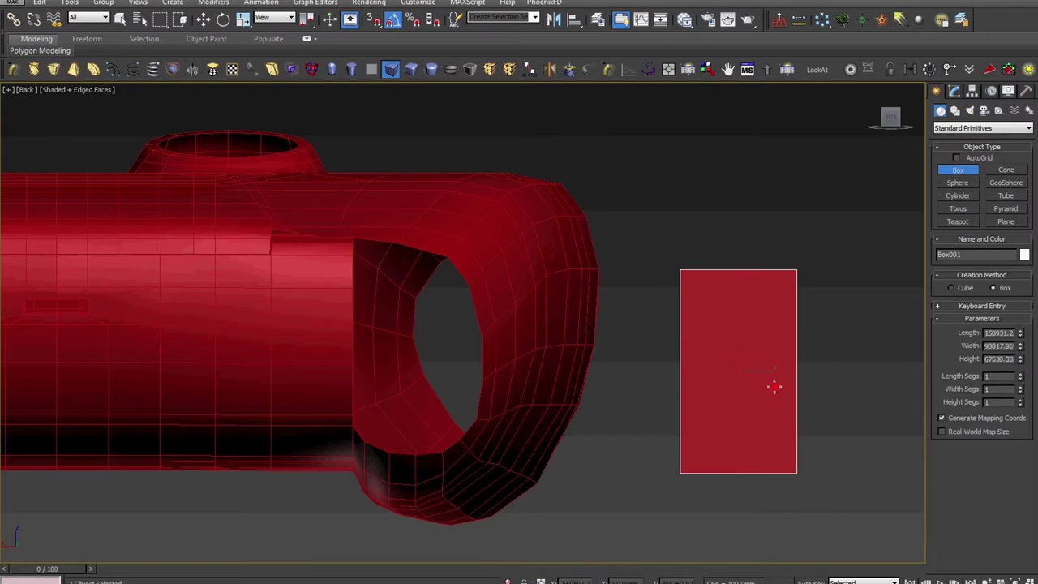
- Move the box over the grip opening with its inner side against the body's straight edge, and convert it to Editable Poly
key(w)
drag(763, 370, 439, 358)
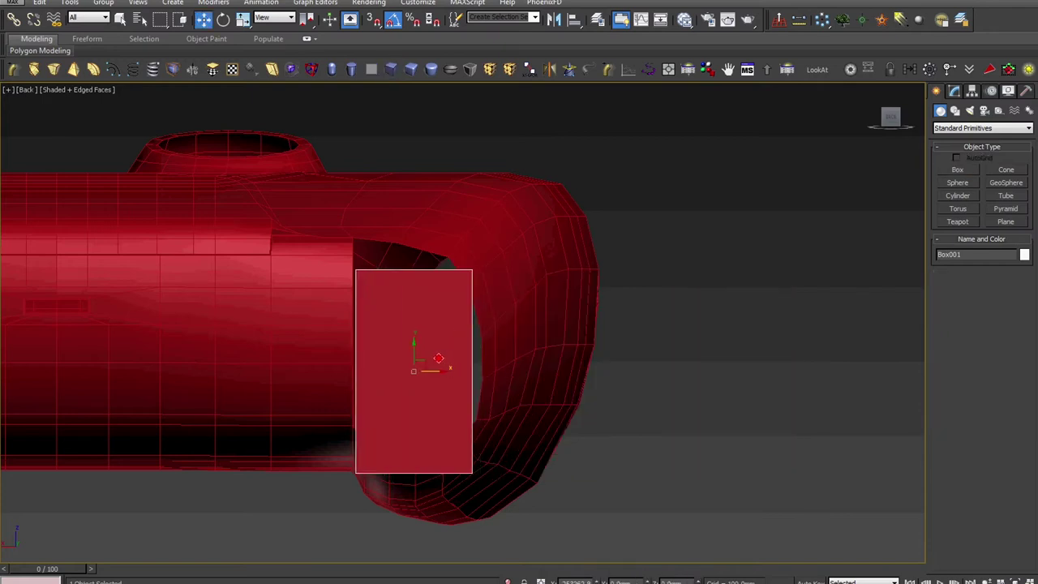
scroll(426, 350, up, 5)
drag(506, 337, 500, 337)
right_click(504, 283)
mouse_move(616, 408)
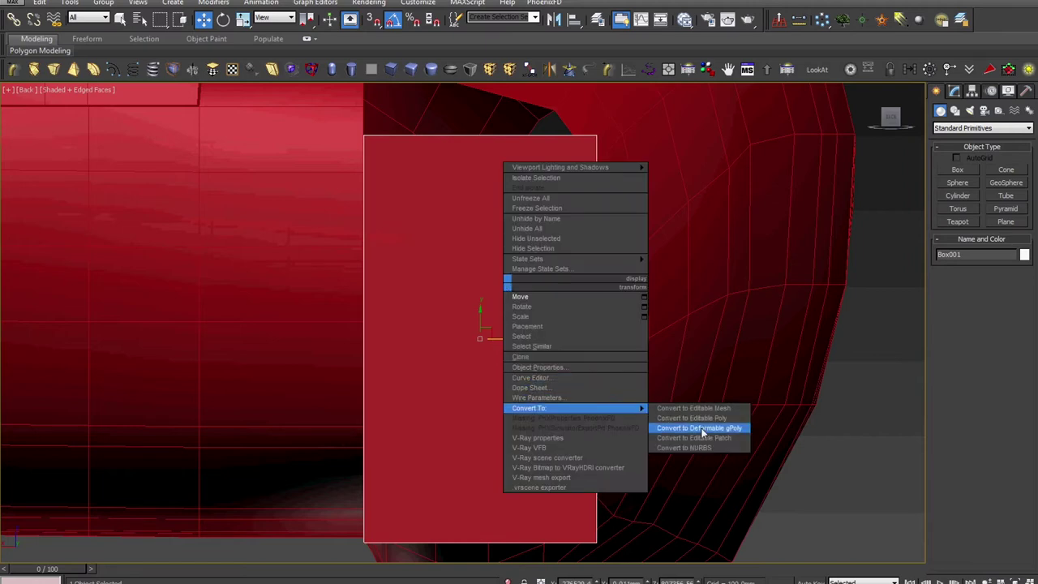
click(702, 421)
- Select the controller body and slightly lower one vertex on each of the two lower edge loops of the grip to smooth them
middle_drag(688, 412, 624, 180)
scroll(600, 169, up, 5)
click(582, 352)
click(973, 151)
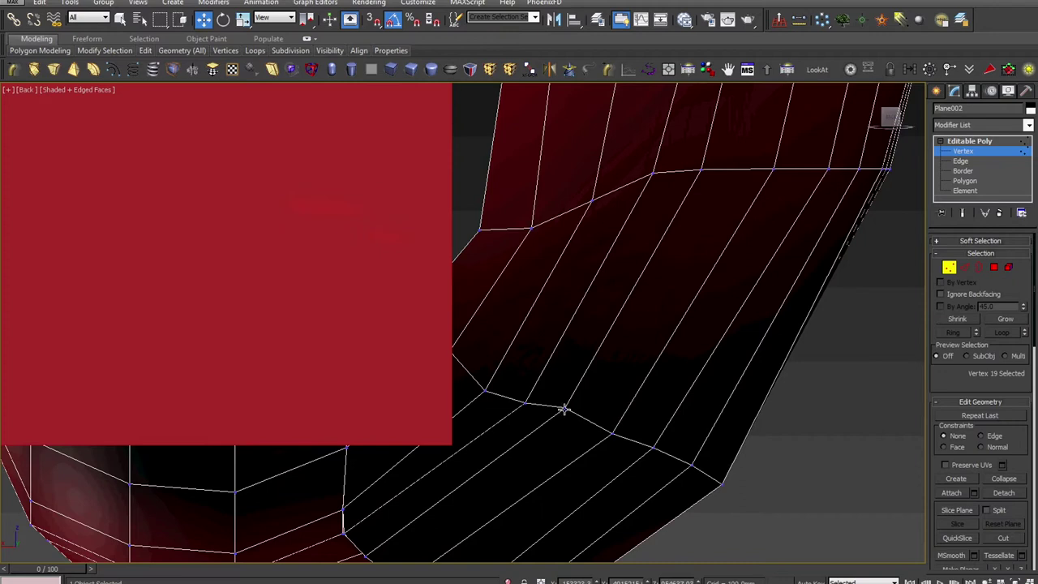
drag(577, 398, 577, 407)
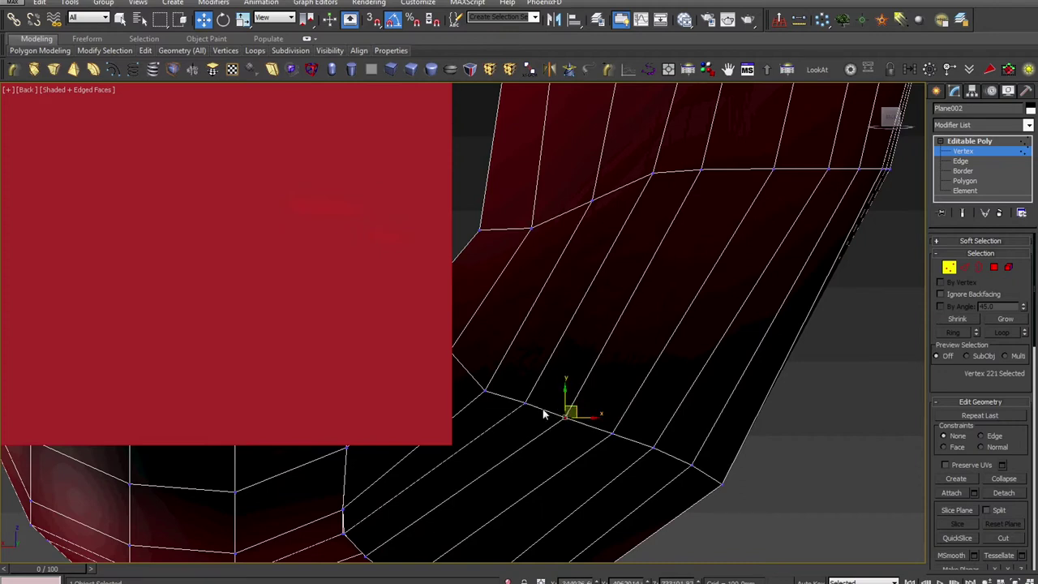
middle_drag(561, 266, 558, 357)
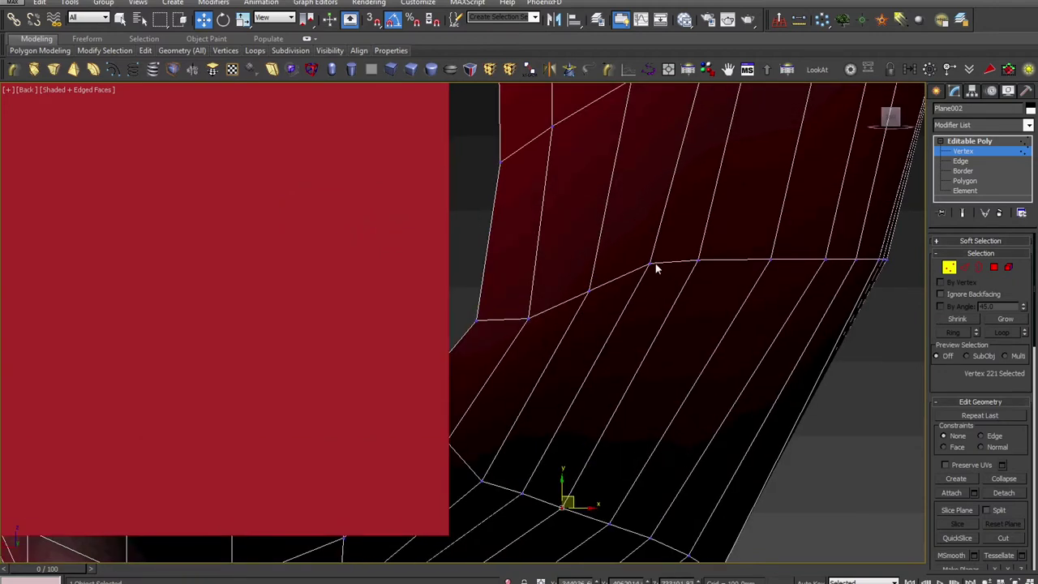
click(648, 264)
drag(658, 255, 654, 266)
- Lower the out-of-line vertex on the grip's upper edge loop, beside the upper part of the box, slightly
scroll(700, 262, down, 3)
middle_drag(700, 262, 704, 385)
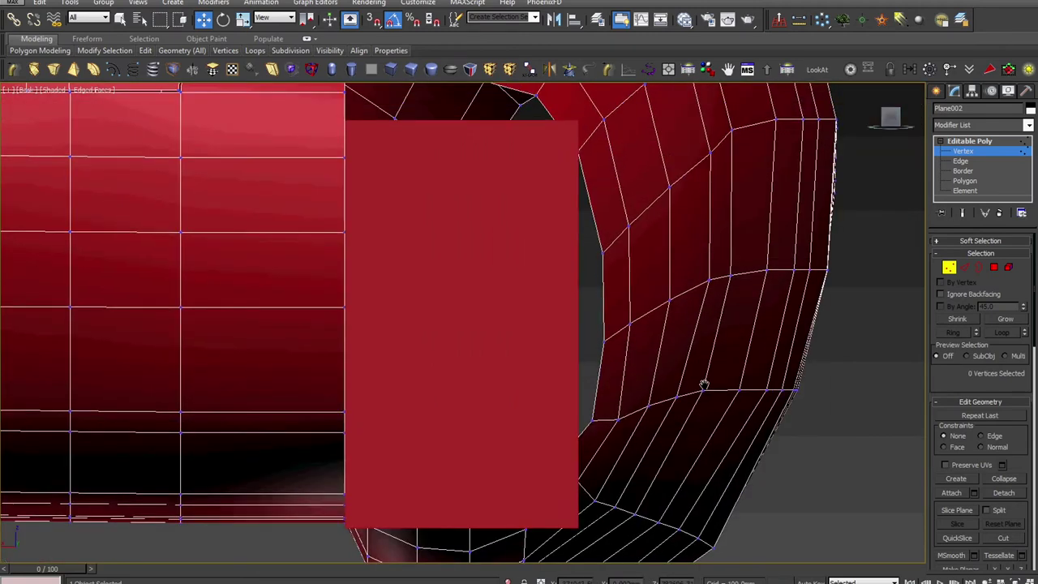
middle_drag(732, 87, 719, 206)
scroll(719, 206, down, 1)
scroll(719, 206, up, 1)
click(718, 249)
drag(729, 240, 731, 247)
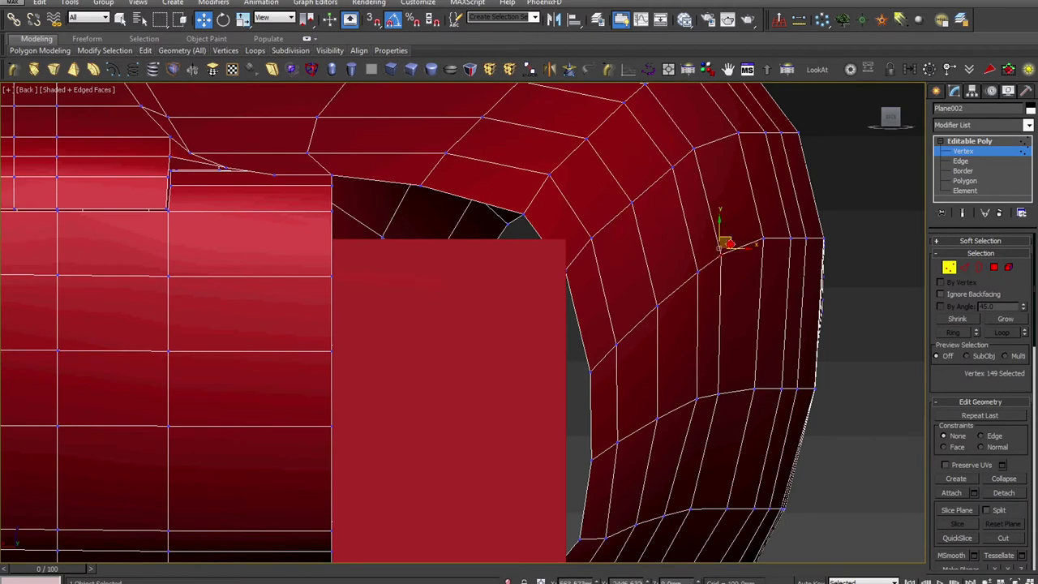
- Select the box, raise it to fit the height of the grip opening and convert it to Editable Poly
click(960, 141)
click(393, 302)
scroll(394, 300, down, 3)
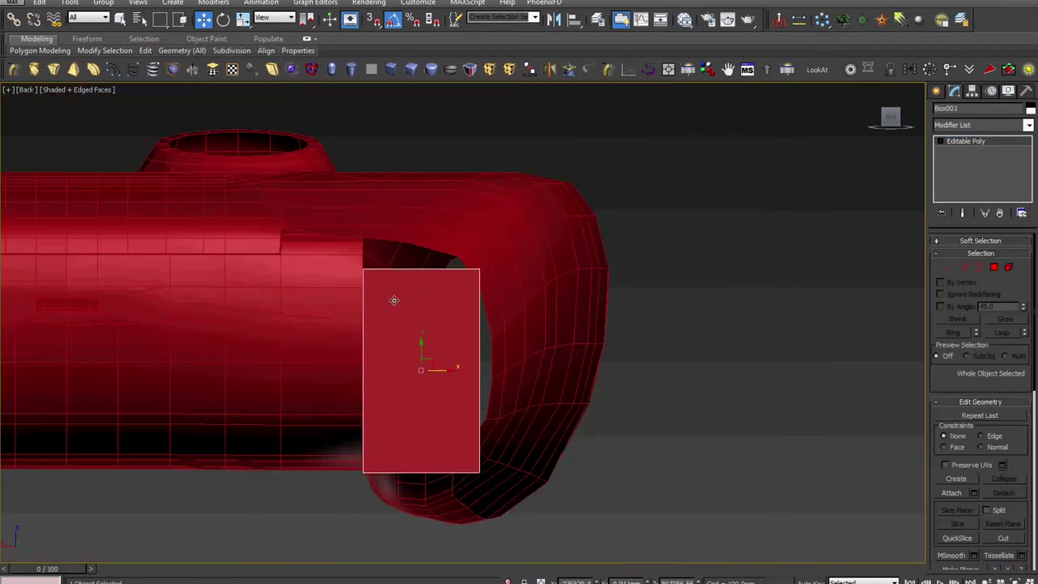
middle_drag(421, 352, 434, 287)
drag(432, 287, 436, 255)
right_click(439, 255)
mouse_move(568, 378)
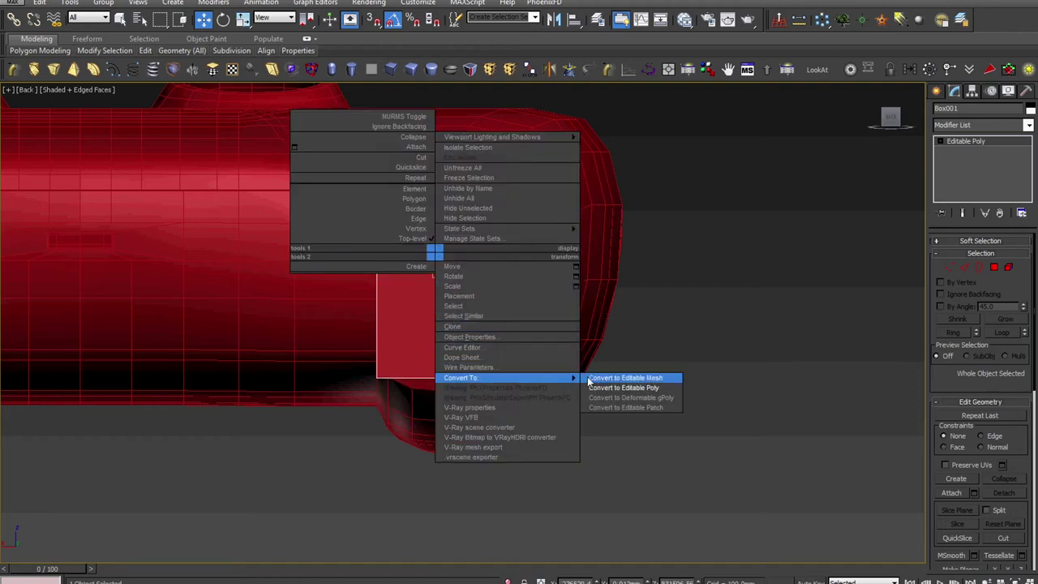
click(616, 388)
- Connect the box's ring of vertical edges with one horizontal edge loop at mid-height
scroll(488, 376, up, 3)
middle_drag(487, 376, 485, 376)
key(2)
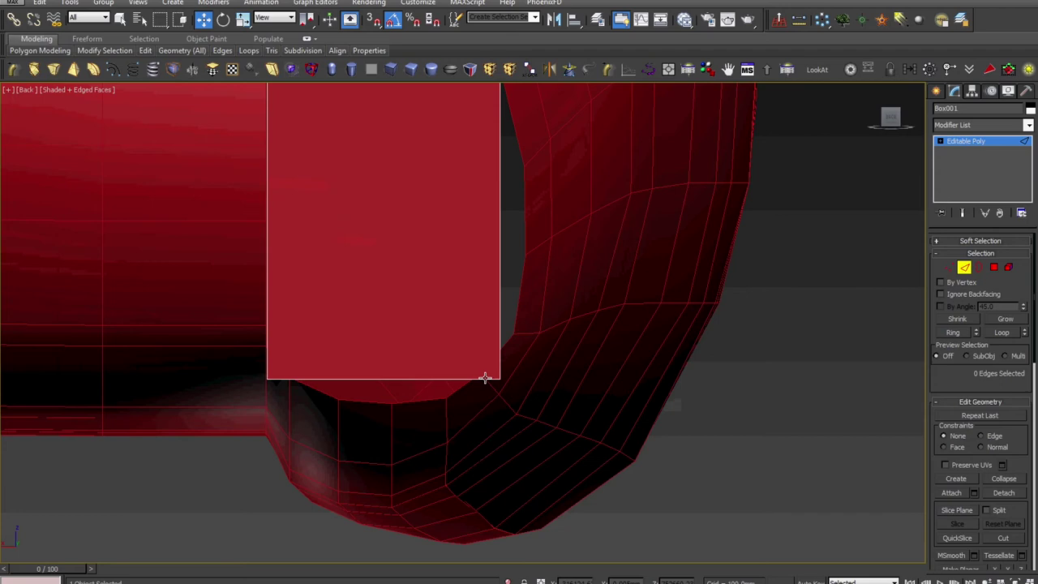
click(498, 307)
scroll(536, 285, down, 2)
middle_drag(554, 218, 570, 294)
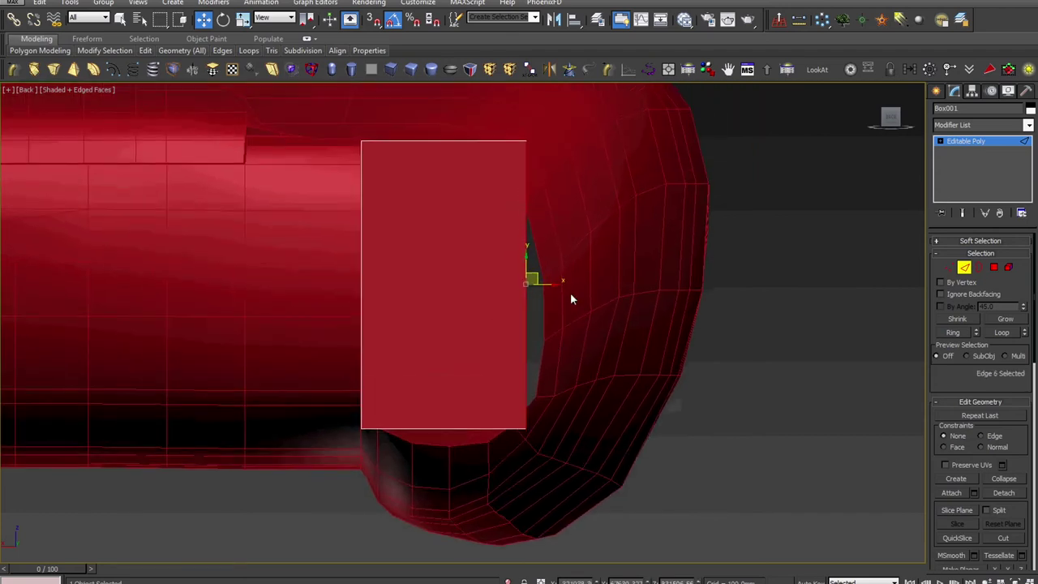
key(alt+r)
right_click(574, 268)
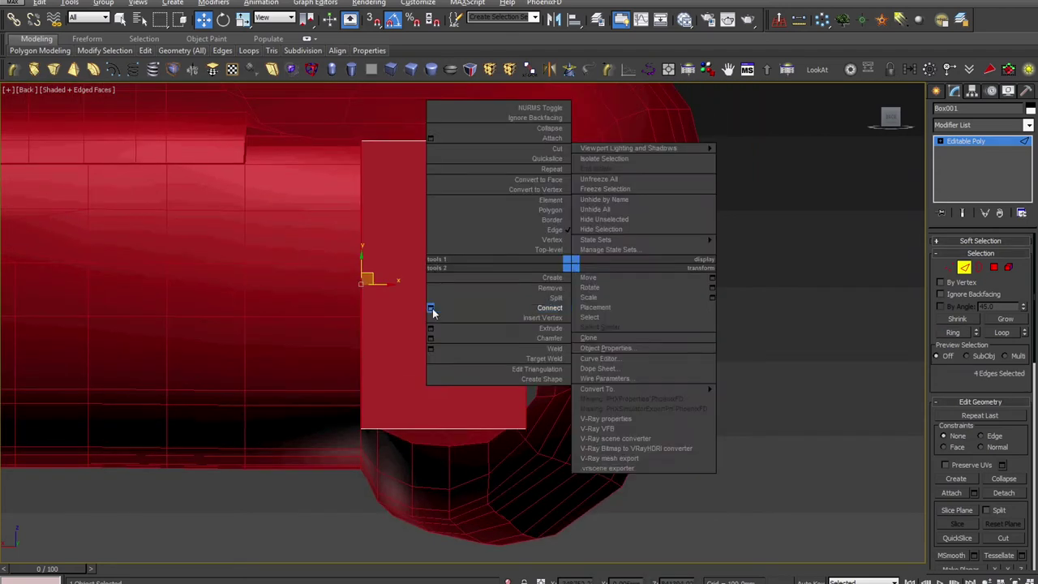
click(429, 310)
click(469, 383)
- Move the outer vertices of the box's mid-height loop outward to the rim of the grip opening
key(1)
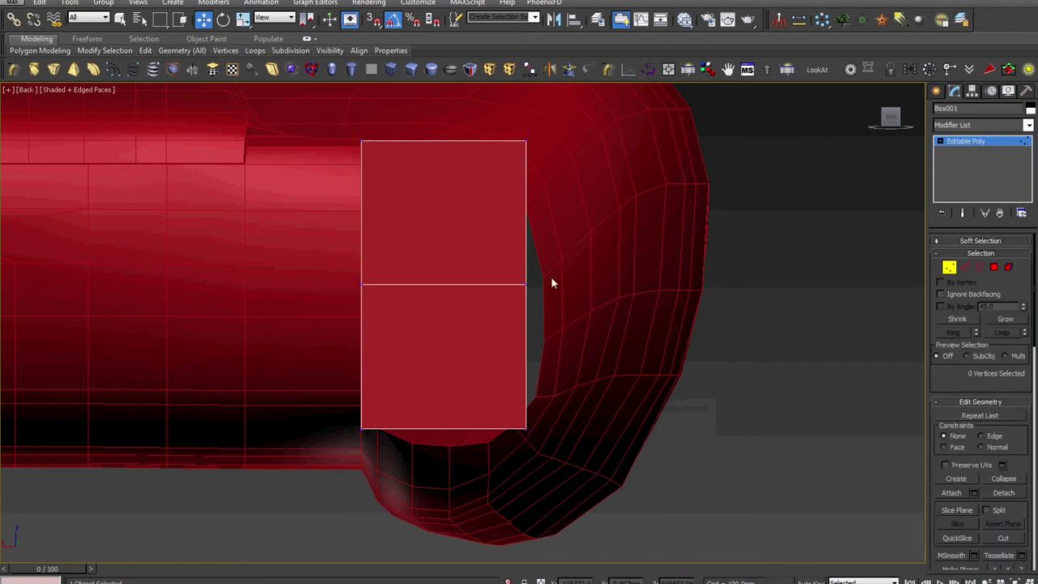
scroll(521, 289, up, 3)
drag(547, 285, 580, 291)
scroll(580, 295, down, 4)
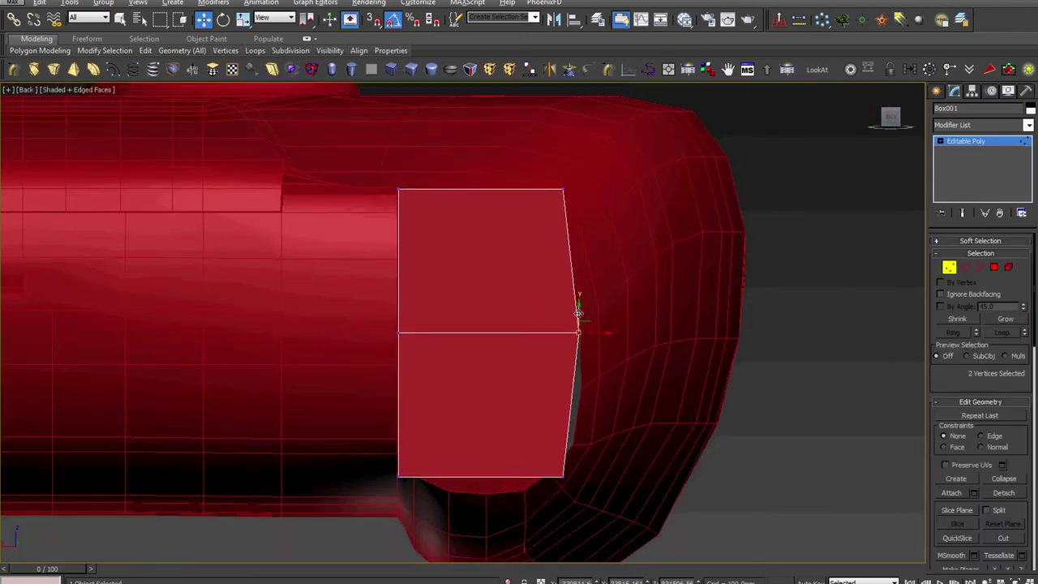
drag(351, 236, 351, 236)
scroll(514, 187, up, 2)
mouse_move(462, 171)
mouse_down()
mouse_move(456, 206)
mouse_move(463, 168)
mouse_up()
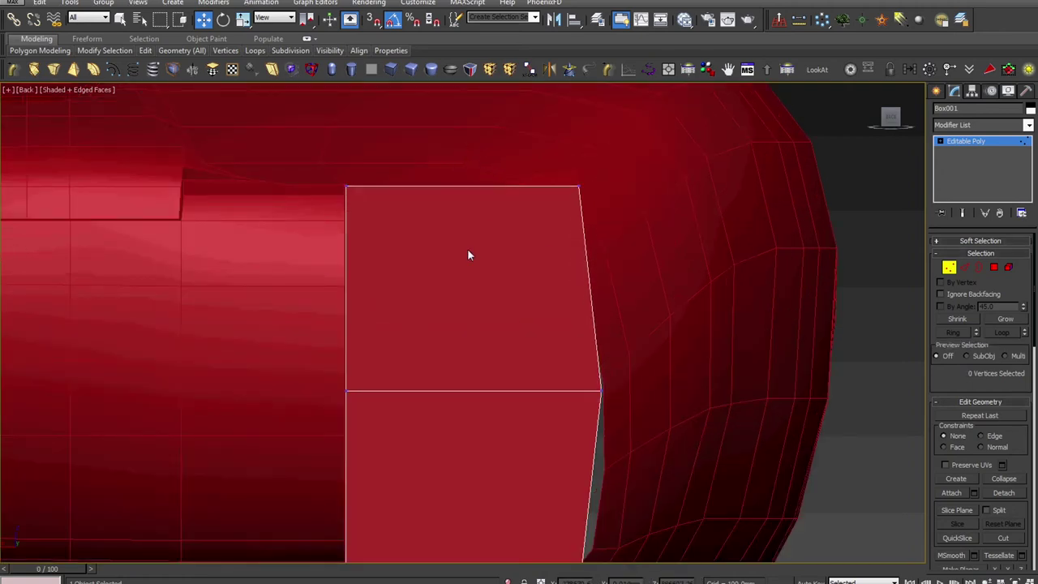
- Connect the box's ring of horizontal edges with one vertical edge loop through the middle
key(2)
click(469, 185)
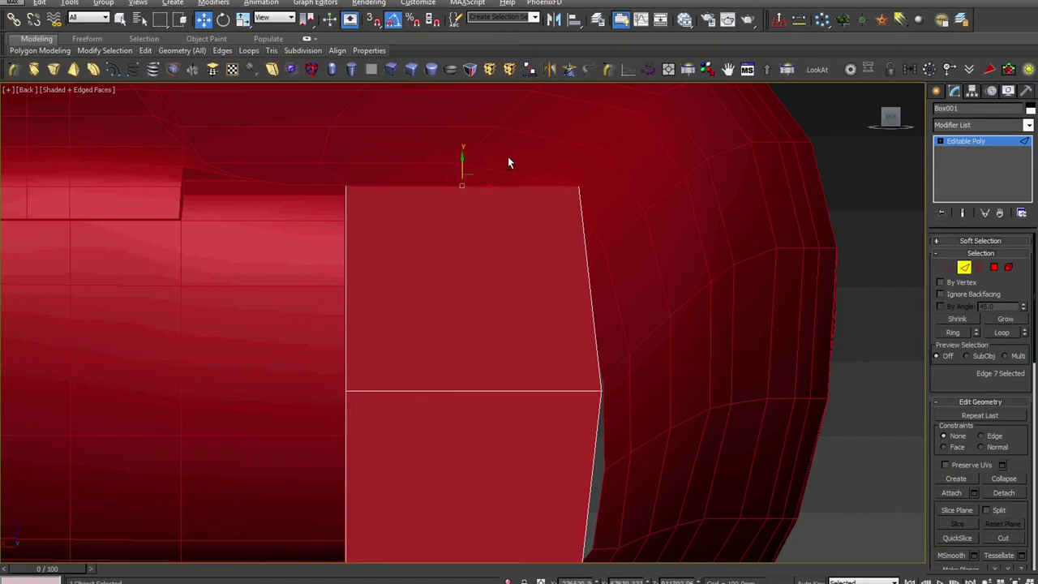
key(alt+r)
right_click(508, 157)
click(364, 199)
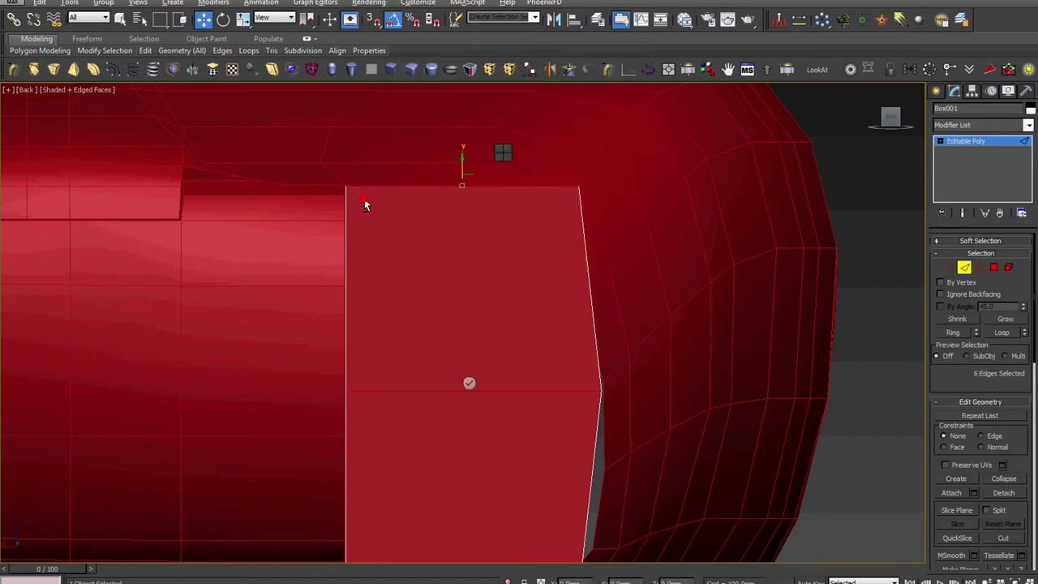
click(469, 383)
- Move the vertices at the box's upper outer corner inward and down onto the rim of the grip opening
key(1)
drag(592, 170, 548, 220)
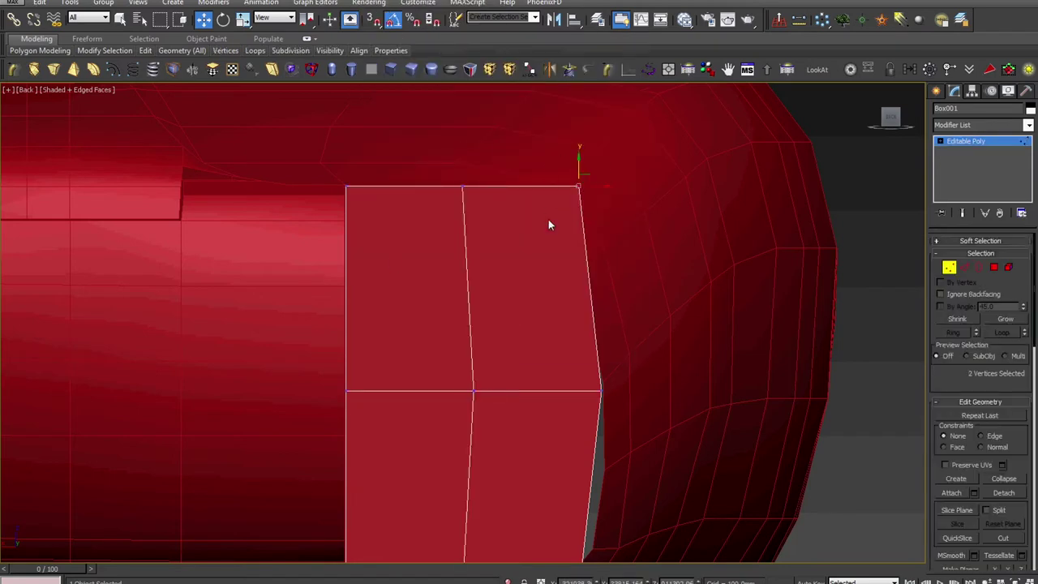
scroll(588, 187, up, 3)
mouse_move(574, 175)
mouse_down()
mouse_move(510, 271)
mouse_move(491, 257)
mouse_move(497, 247)
mouse_up()
mouse_move(371, 148)
mouse_down()
mouse_move(326, 193)
mouse_move(315, 241)
mouse_move(261, 202)
mouse_up()
scroll(345, 164, up, 2)
scroll(357, 195, down, 4)
scroll(426, 292, up, 4)
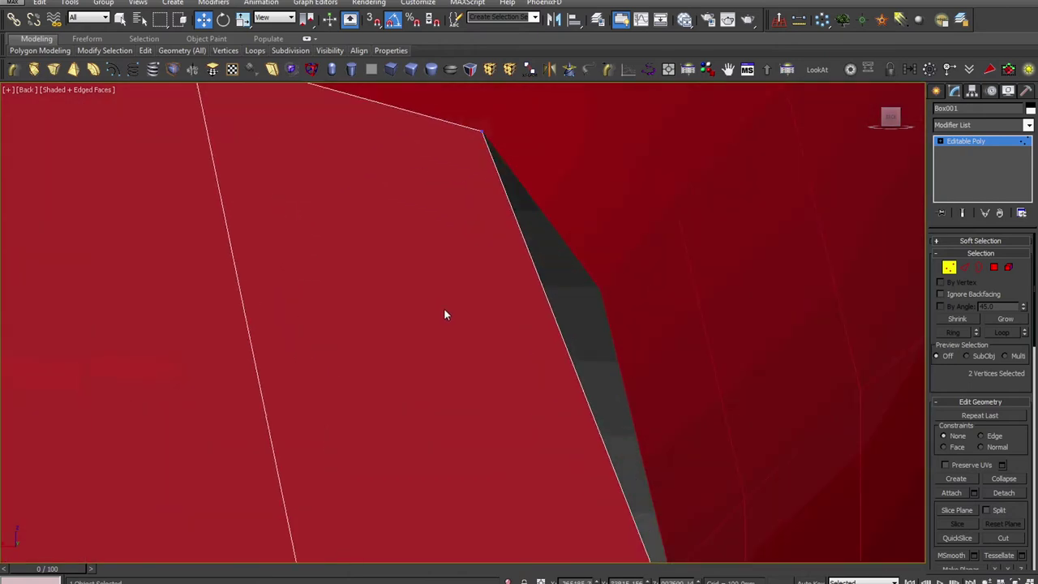
- Insert a horizontal edge loop in the upper half of the box and move its outer vertices onto the opening's corner
key(alt+1)
right_click(514, 300)
key(alt+1)
click(516, 292)
right_click(515, 319)
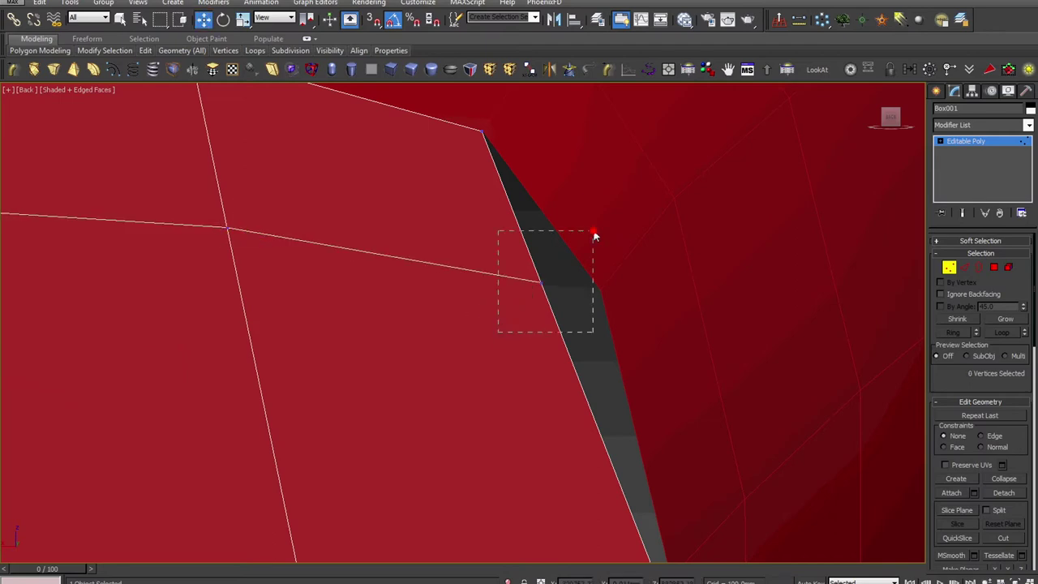
drag(551, 275, 609, 281)
scroll(610, 344, down, 3)
scroll(604, 403, up, 2)
- Raise the outer vertices of the box's mid-height loop to the nearest corner of the opening's rim
middle_drag(604, 403, 559, 344)
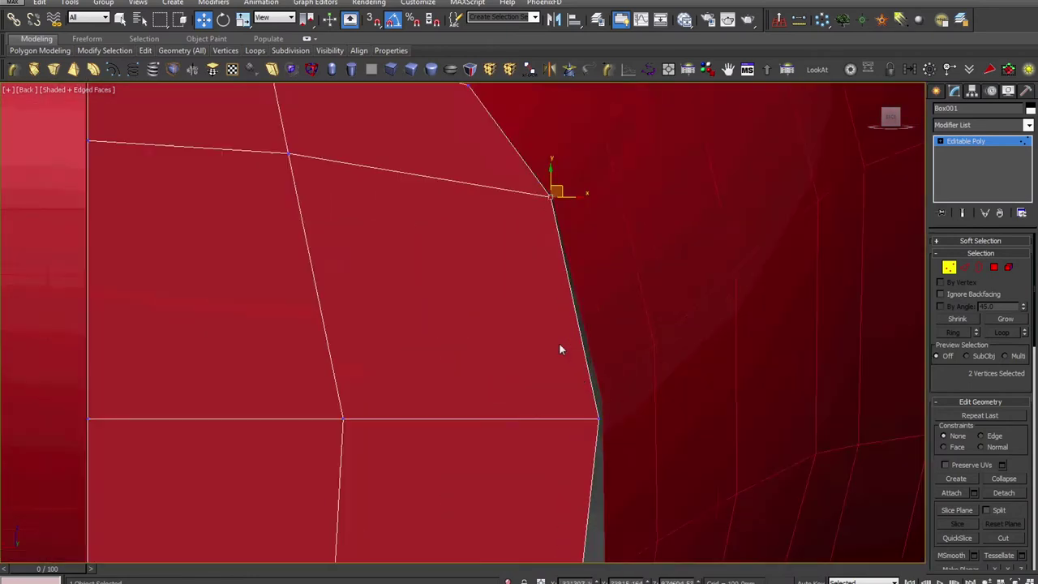
scroll(560, 341, up, 1)
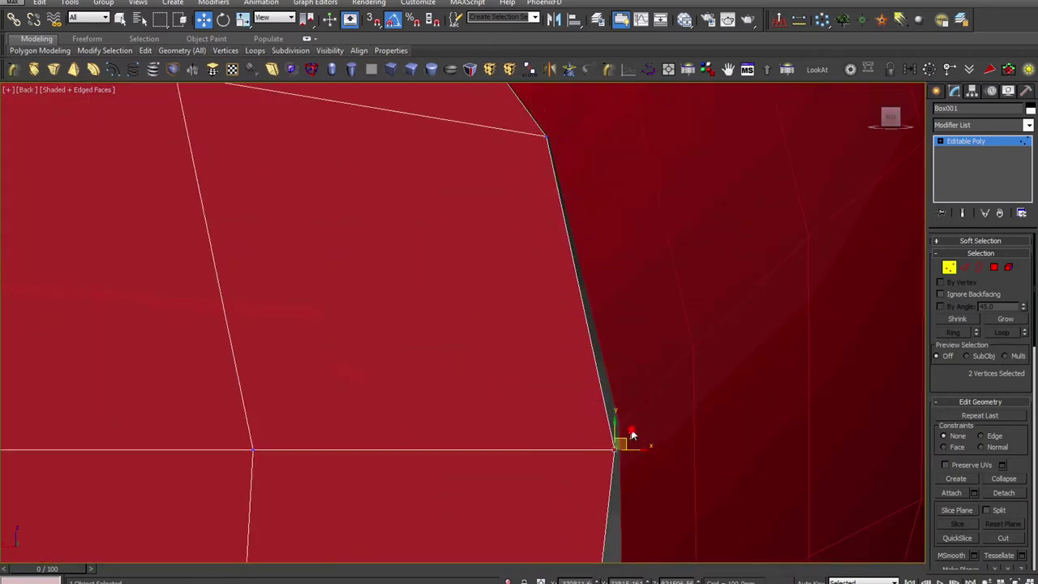
drag(621, 444, 628, 418)
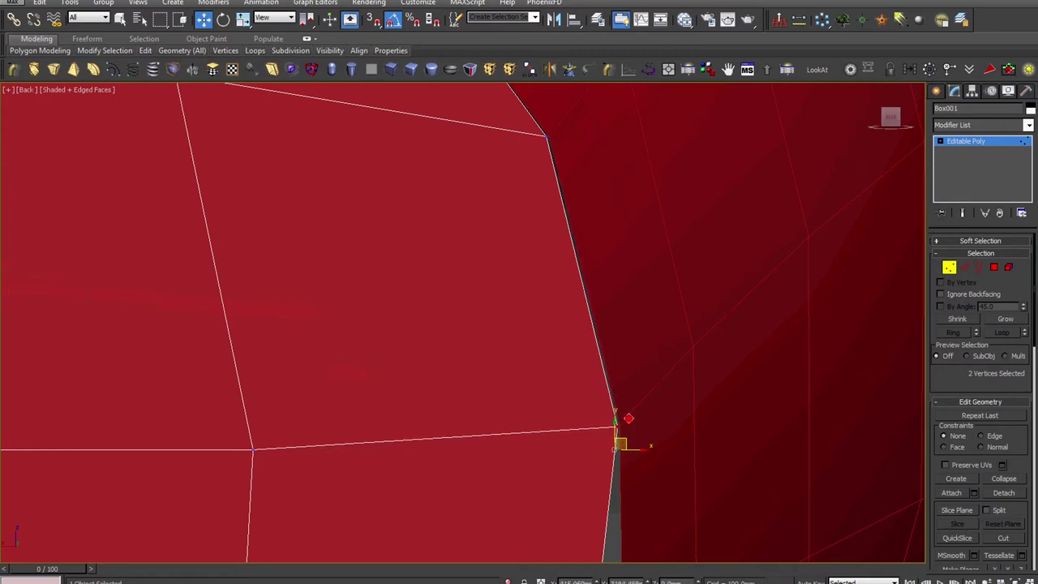
scroll(628, 442, down, 2)
middle_drag(627, 448, 612, 247)
- Insert a horizontal edge loop just below mid-height of the box and move its outer vertices out to the opening's rim
scroll(583, 357, up, 1)
key(alt+c)
click(594, 376)
right_click(593, 401)
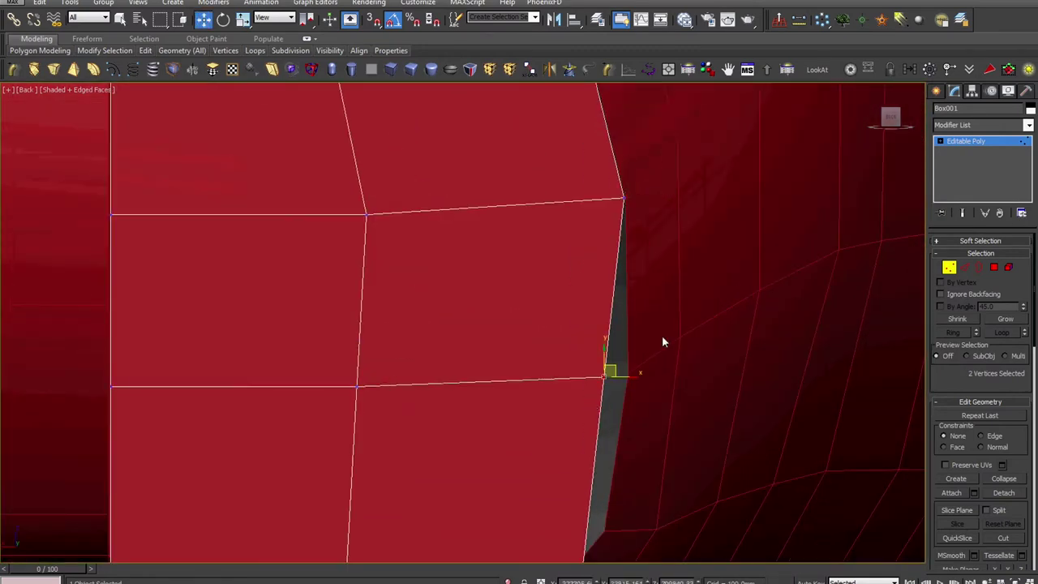
scroll(638, 375, up, 5)
drag(554, 368, 623, 356)
scroll(619, 364, down, 5)
middle_drag(616, 381, 605, 254)
- Insert another horizontal edge loop near the bottom of the box and fit its outer vertices to the opening's lower corner
scroll(555, 485, up, 2)
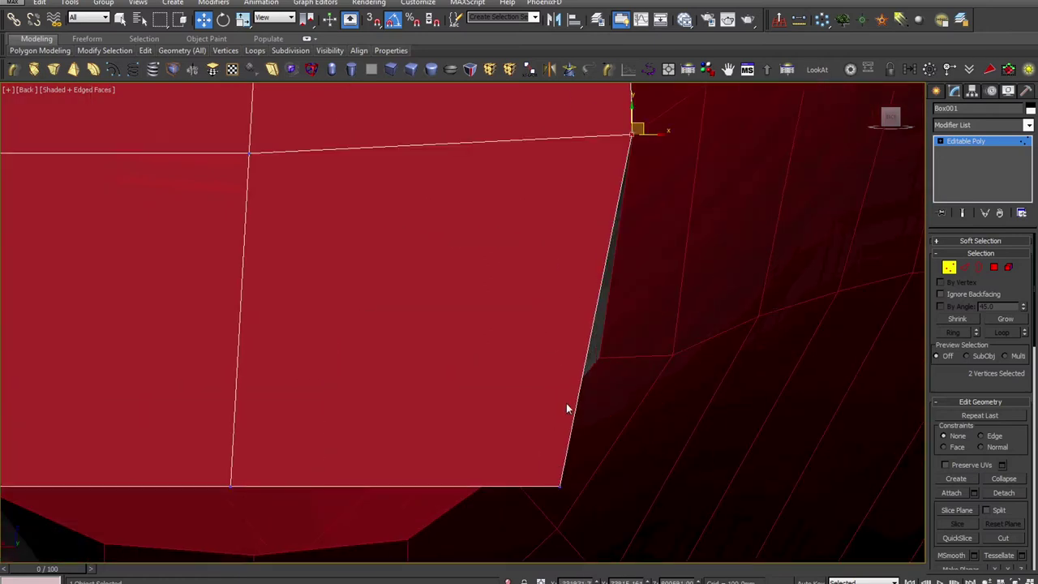
key(alt+1)
click(579, 360)
right_click(581, 362)
scroll(585, 361, up, 3)
drag(645, 335, 549, 389)
drag(585, 356, 622, 350)
scroll(621, 351, down, 4)
- Fit the box's two bottom corners and the inner end of its lowest loop to the curved lower rim of the opening
middle_drag(606, 377, 640, 320)
drag(644, 387, 576, 456)
drag(622, 414, 567, 394)
middle_drag(373, 411, 645, 415)
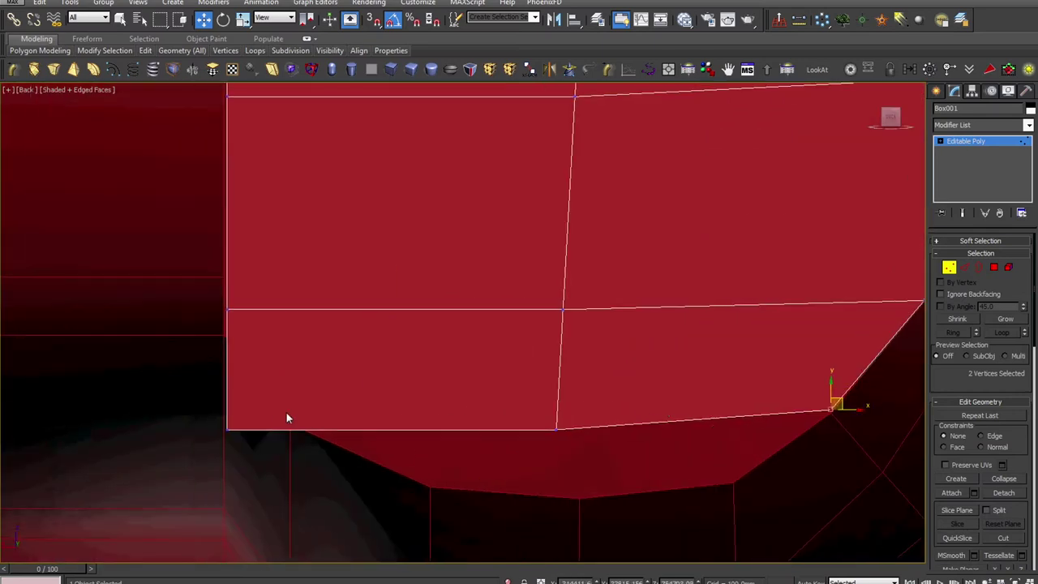
drag(204, 455, 204, 455)
drag(240, 421, 304, 415)
drag(261, 293, 233, 351)
scroll(229, 307, up, 4)
scroll(235, 351, down, 6)
middle_drag(321, 325, 316, 398)
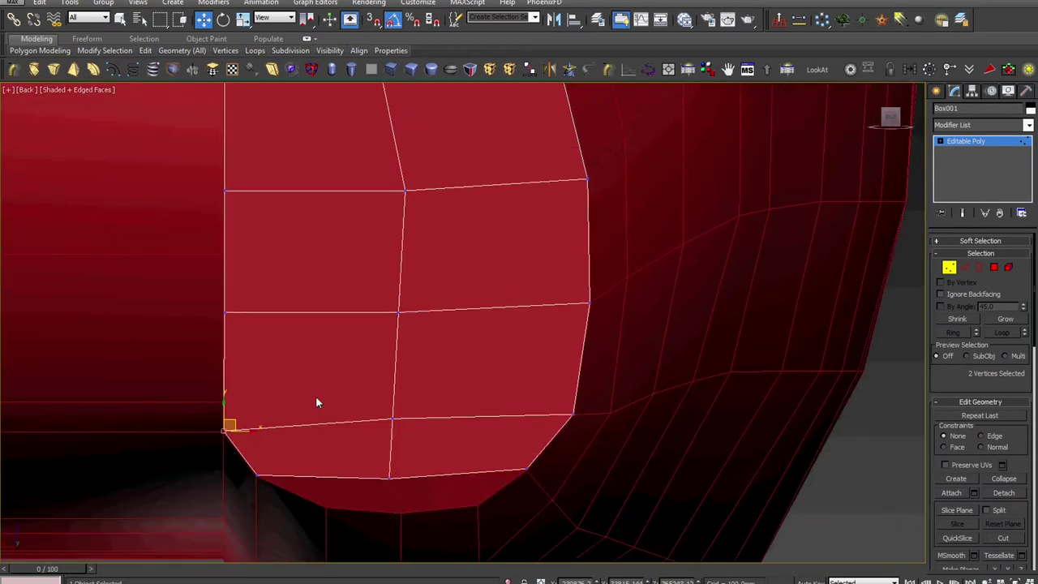
- Select the lower vertices of the box's central vertical loop and scale them horizontally into a straight line
scroll(353, 472, down, 2)
drag(353, 472, 398, 248)
right_click(395, 244)
click(414, 275)
drag(408, 375, 1032, 448)
right_click(154, 364)
click(171, 397)
- Select the box's two bottom polygons and extrude them downward by 9493.581 mm
middle_drag(401, 458, 419, 401)
scroll(400, 420, up, 5)
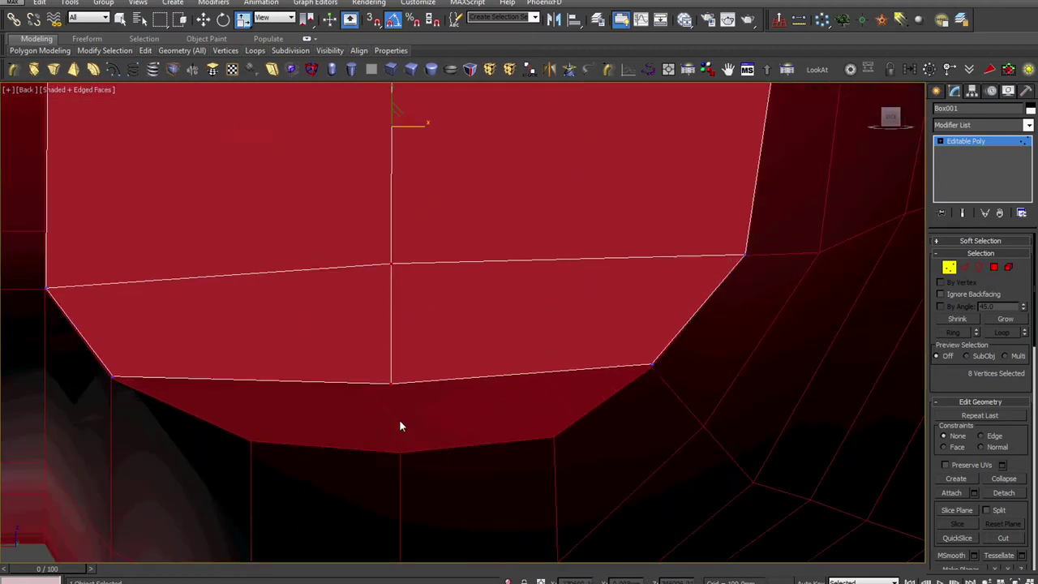
click(940, 142)
click(962, 180)
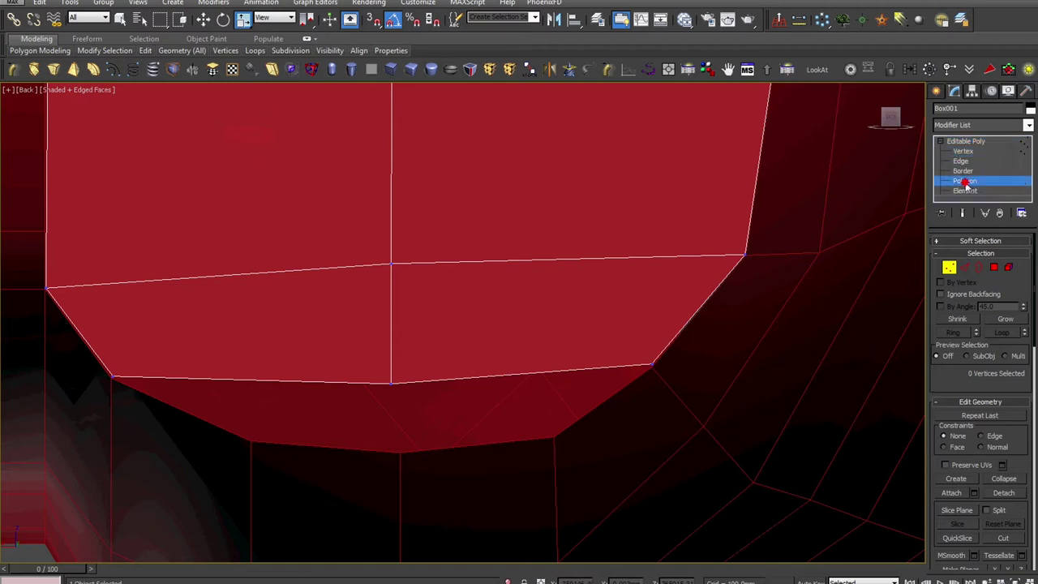
drag(29, 429, 30, 430)
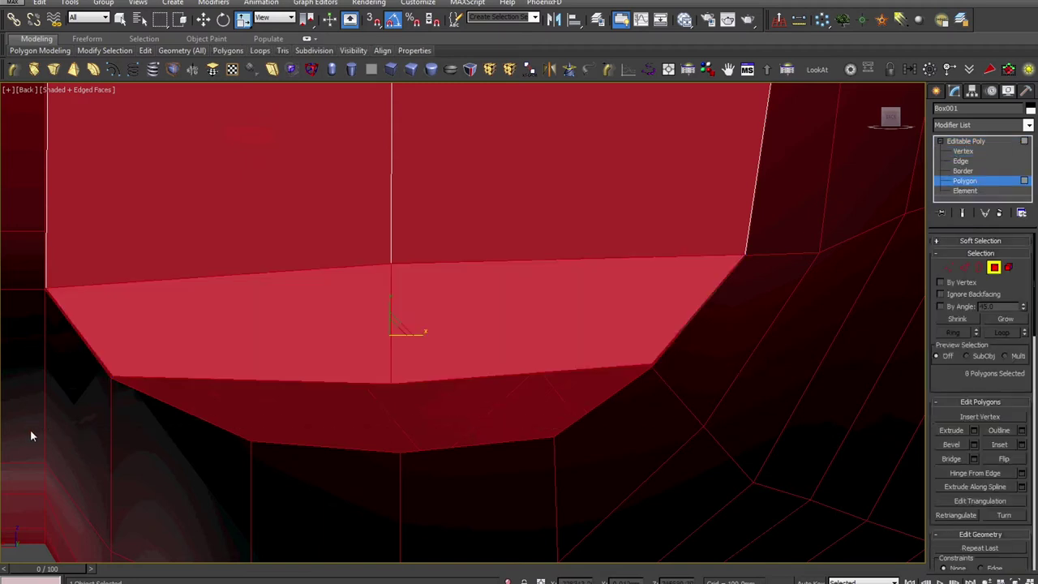
drag(704, 303, 704, 302)
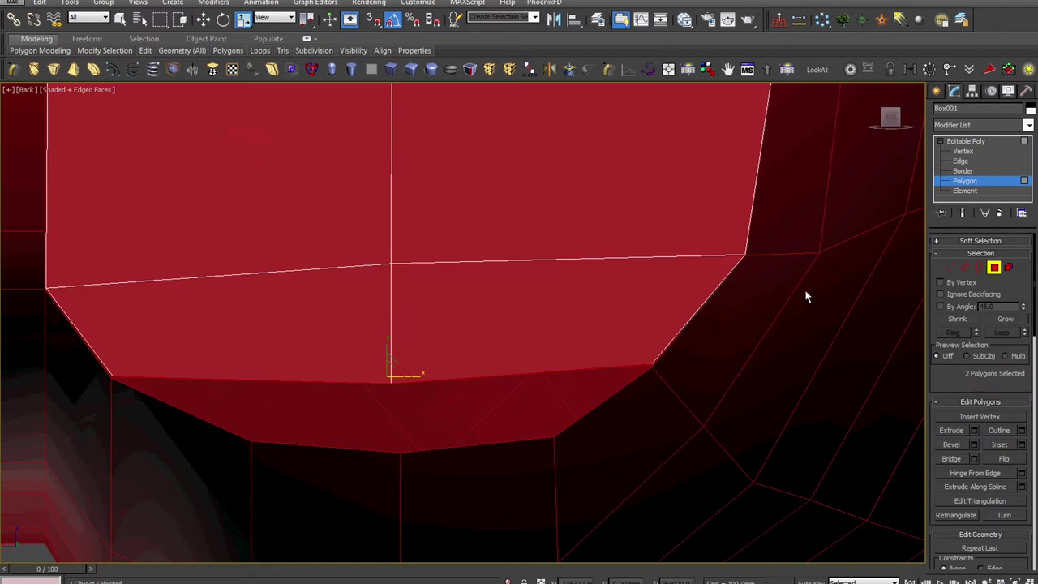
right_click(725, 313)
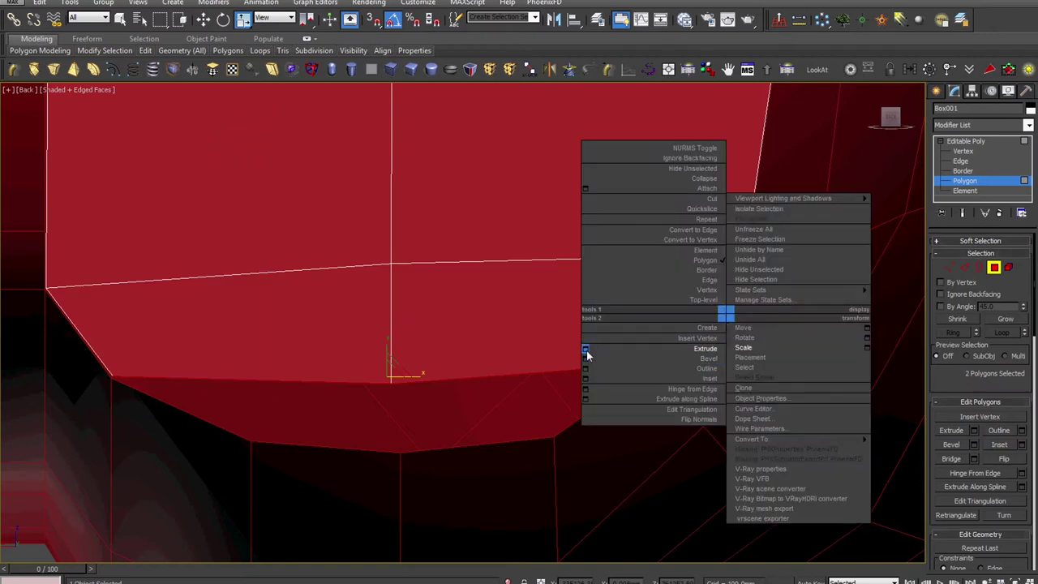
click(585, 351)
drag(472, 348, 469, 277)
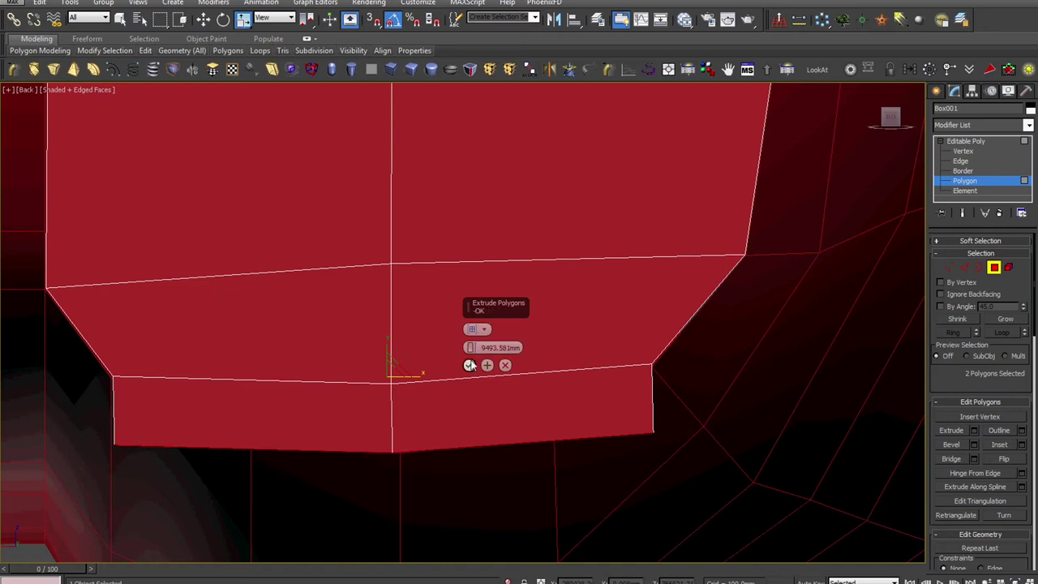
click(470, 364)
- Move the outer bottom corner vertices of the extruded section inward onto the opening's lower rim
key(1)
drag(613, 490, 691, 394)
scroll(673, 420, up, 2)
right_click(672, 422)
click(677, 412)
drag(651, 427, 512, 432)
scroll(449, 453, down, 2)
middle_drag(449, 454, 677, 420)
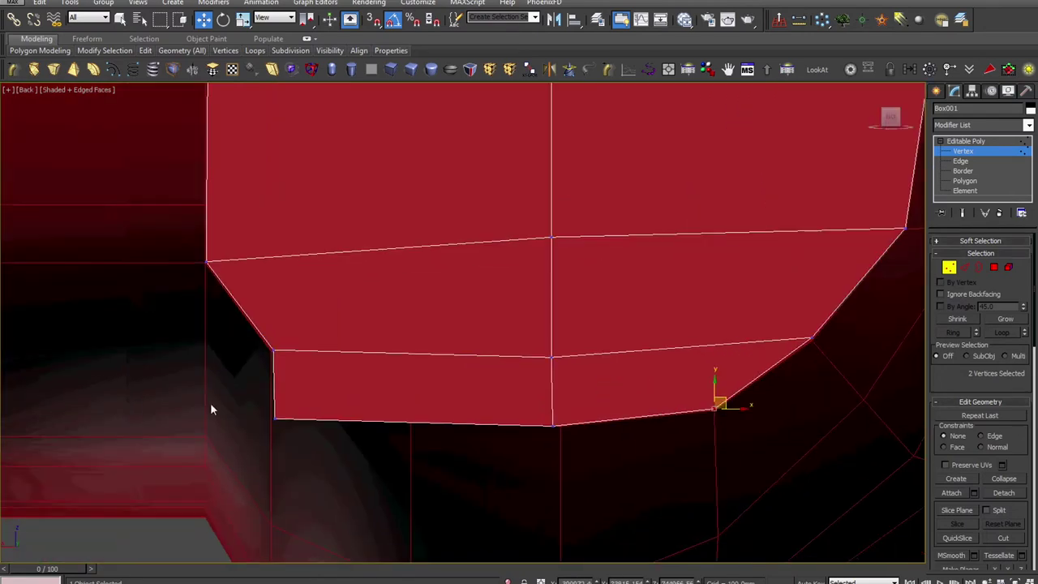
- Fit the inner bottom corner of the extruded section and the inner end of the loop above it to the rim
scroll(217, 402, up, 3)
drag(413, 397, 290, 457)
mouse_move(345, 426)
mouse_down()
mouse_move(557, 387)
mouse_move(617, 417)
mouse_up()
middle_drag(351, 296, 589, 433)
scroll(558, 440, up, 3)
mouse_move(555, 449)
mouse_down()
mouse_move(627, 400)
mouse_move(590, 420)
mouse_up()
scroll(591, 420, down, 12)
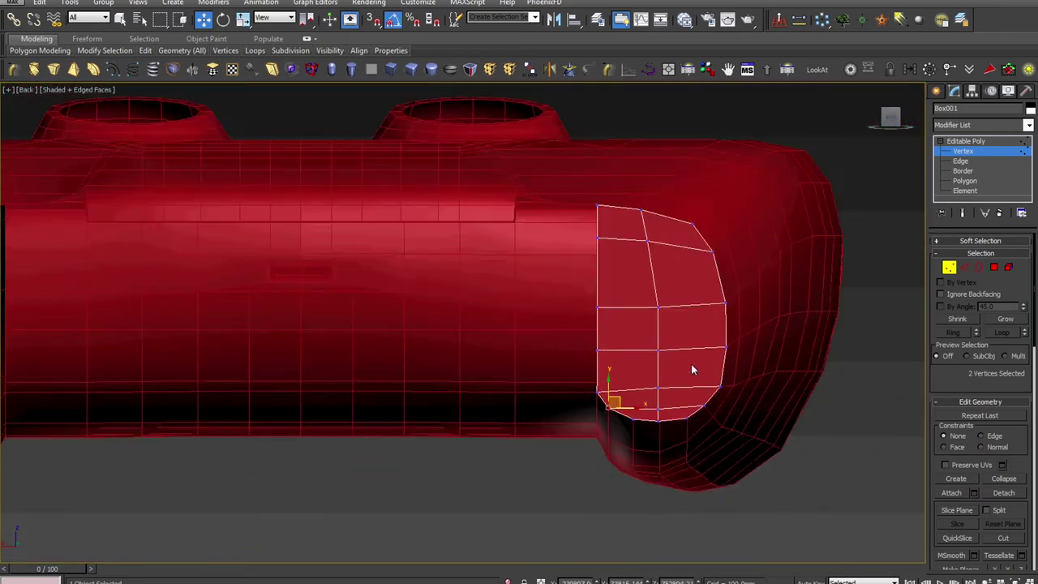
- Move the whole box along its depth axis to the controller so that its rear part sits inside the grip opening
key(alt+q)
alt+middle_drag(691, 364, 600, 397)
click(984, 143)
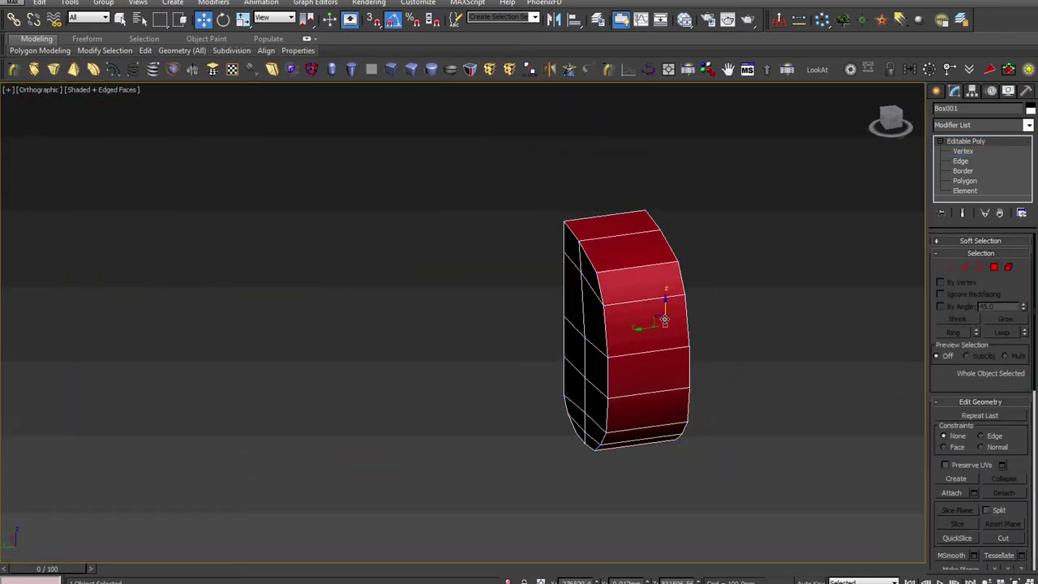
scroll(634, 352, down, 6)
middle_drag(634, 352, 372, 395)
alt+middle_drag(372, 394, 954, 313)
scroll(360, 409, down, 4)
scroll(762, 334, down, 4)
middle_drag(762, 335, 519, 381)
scroll(568, 384, up, 4)
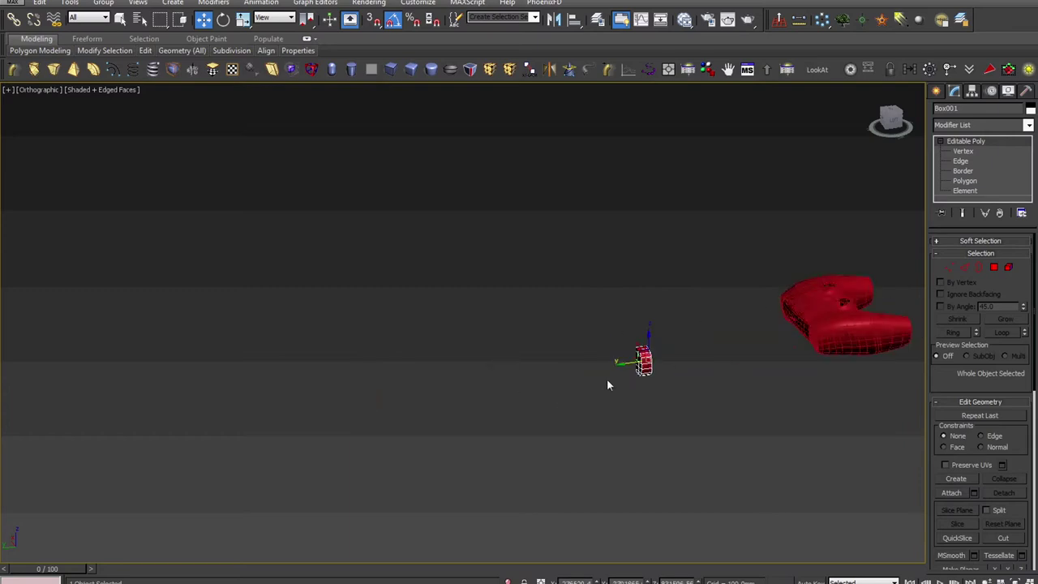
drag(622, 366, 791, 353)
key(z)
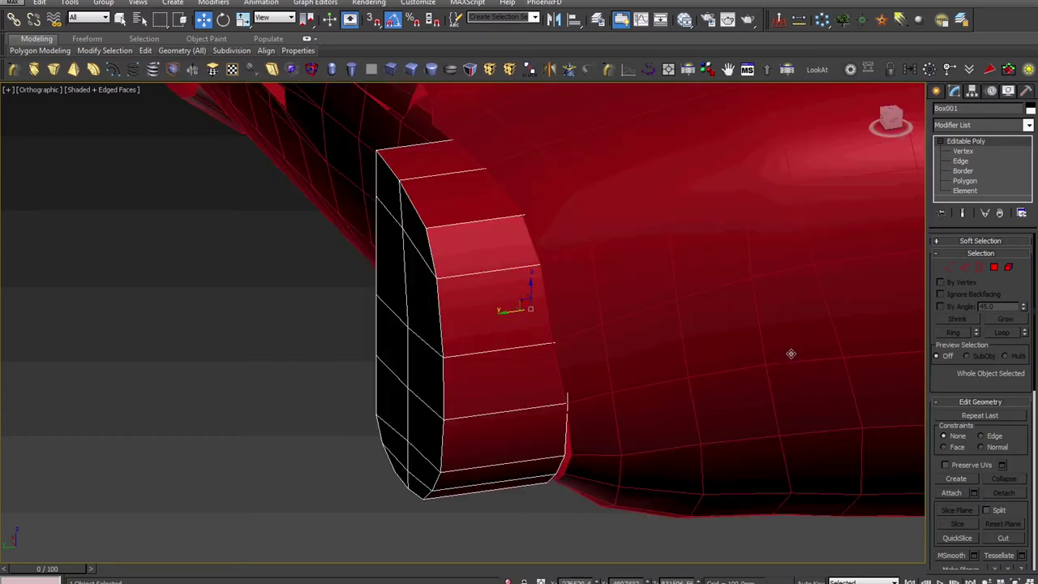
drag(511, 309, 548, 304)
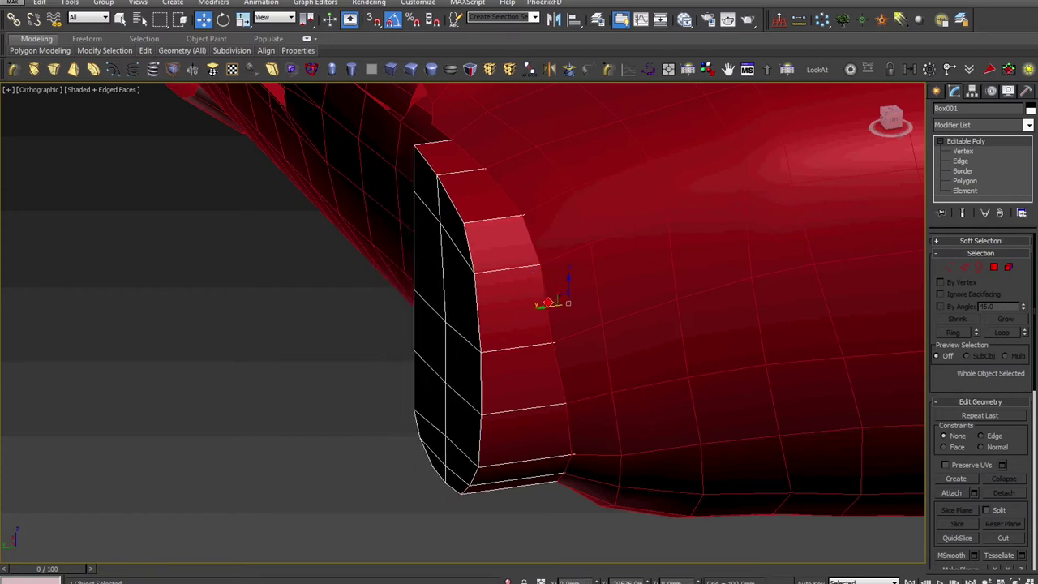
alt+middle_drag(557, 333, 546, 334)
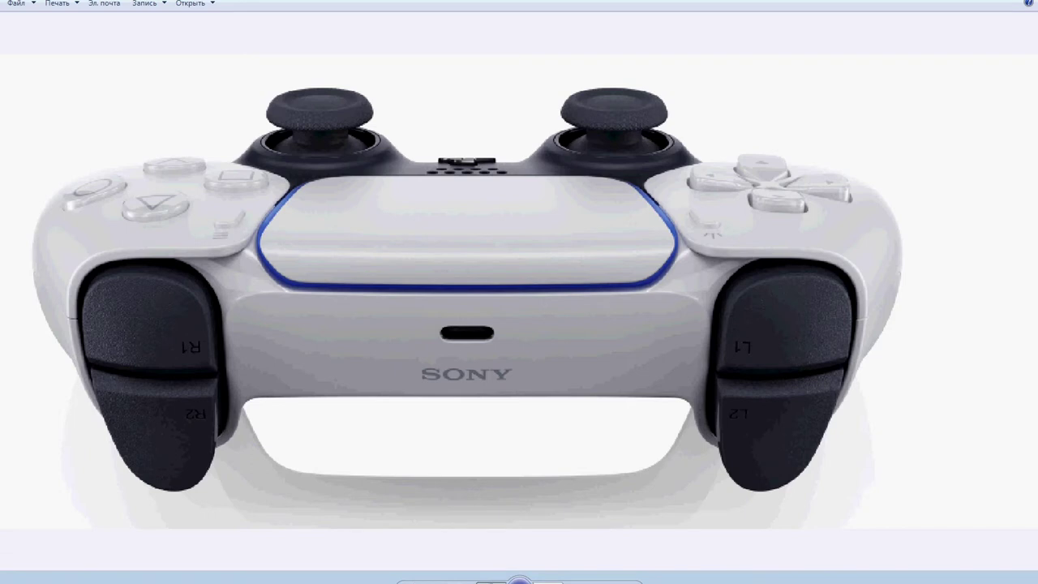
- Browse the controller's reference photos in the photo viewer to examine its shoulder buttons and triggers
key(Right)
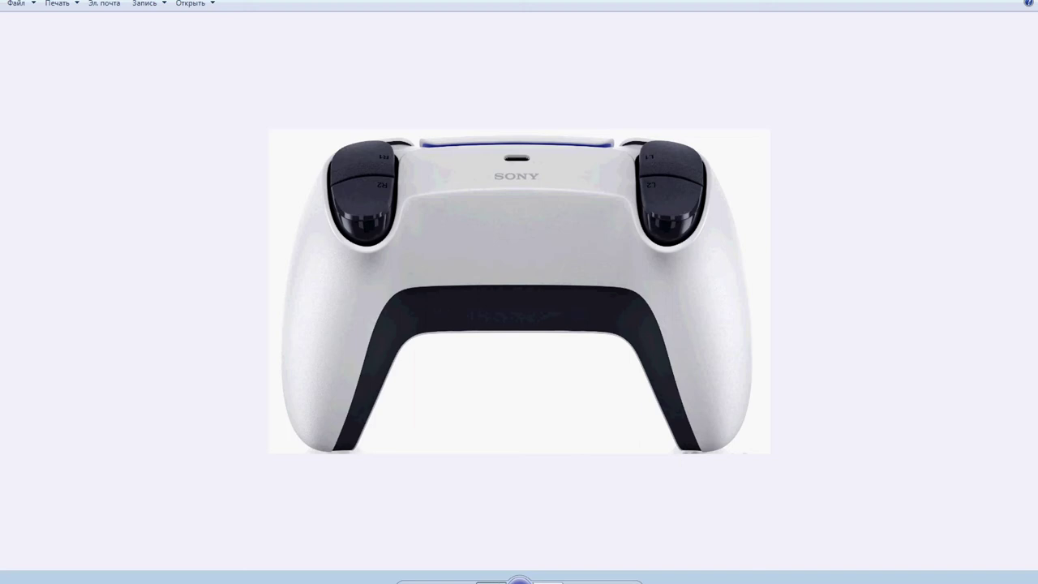
key(Left)
key(Right)
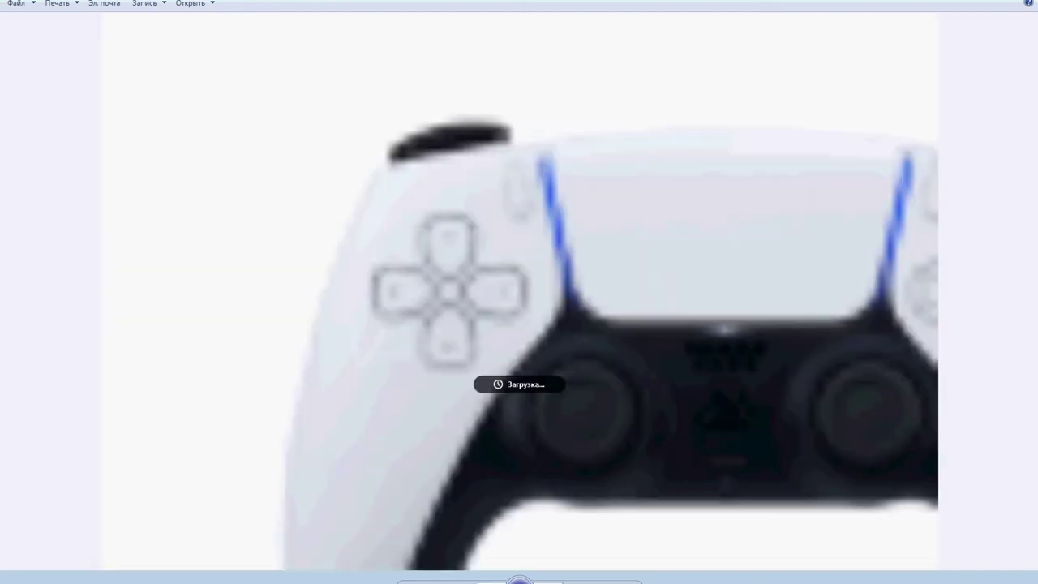
scroll(443, 120, up, 3)
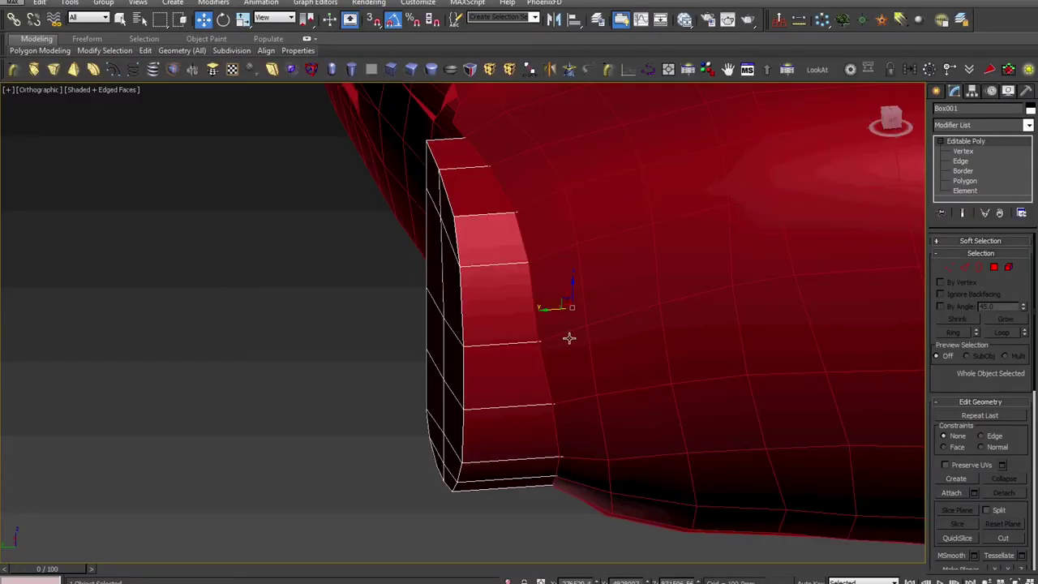
- Compare the box's outline with the shoulder button on the reference image in the top view
middle_drag(568, 337, 522, 396)
key(t)
key(z)
scroll(606, 369, down, 4)
scroll(633, 318, up, 2)
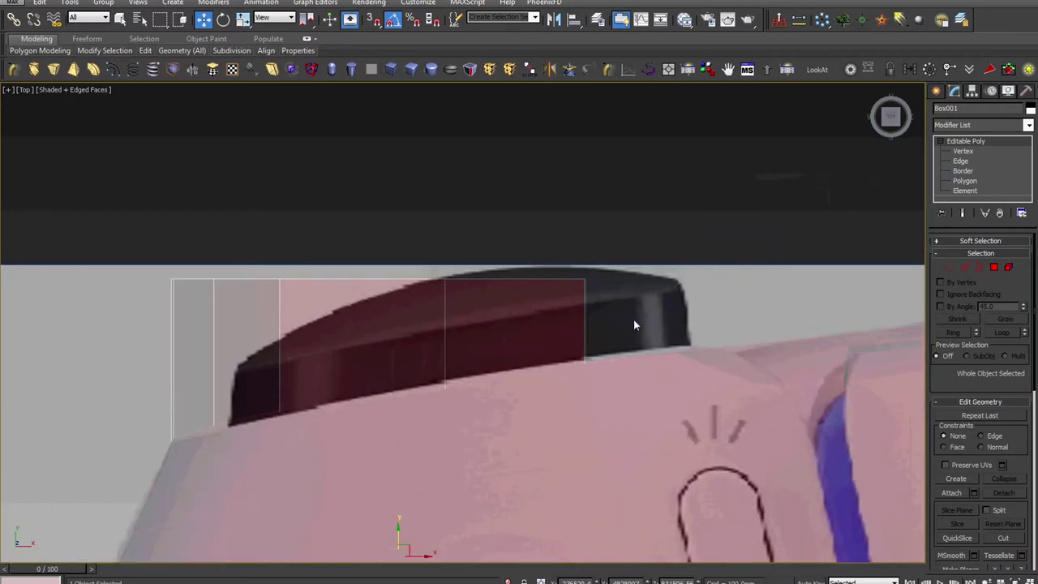
scroll(633, 319, down, 3)
middle_drag(635, 321, 597, 266)
alt+middle_drag(533, 273, 500, 280)
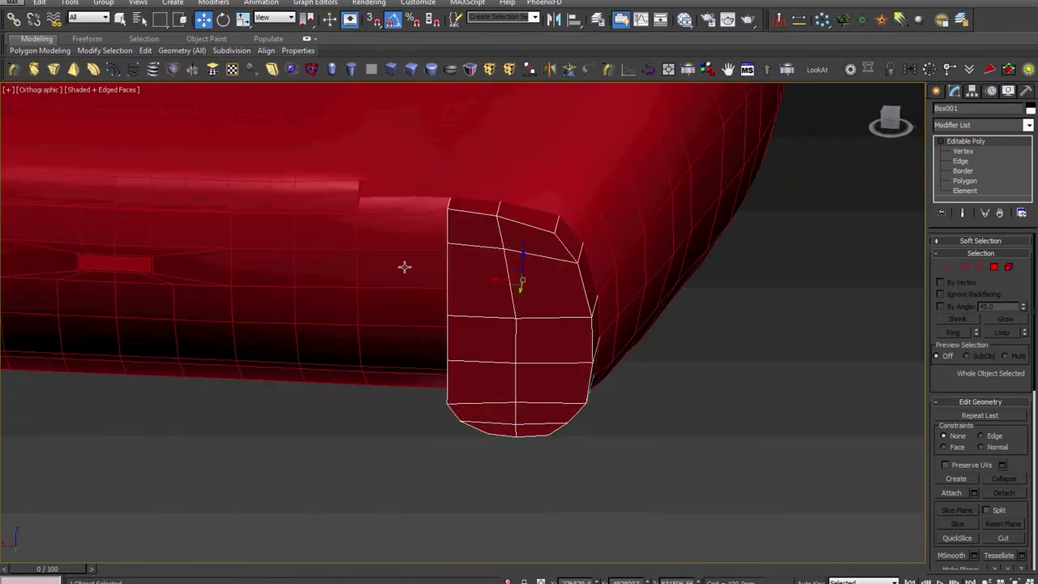
- Select four edges along the inner side of the controller body's opening and move them away from the box toward the body's centre
click(403, 266)
alt+middle_drag(406, 267, 444, 218)
middle_drag(498, 183, 497, 342)
scroll(510, 265, up, 4)
middle_drag(510, 264, 538, 383)
click(577, 176)
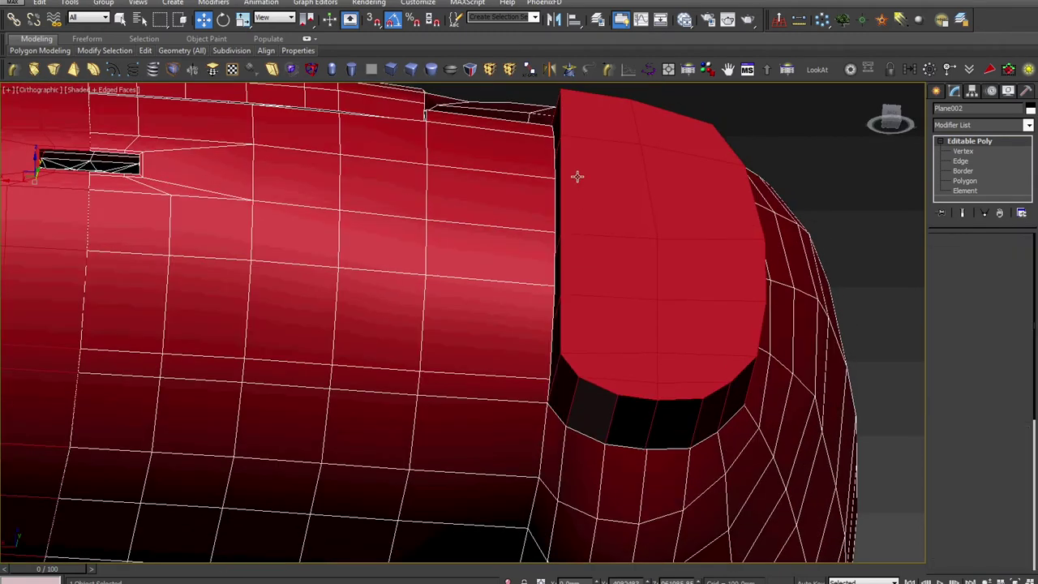
key(2)
click(554, 136)
ctrl+click(554, 148)
ctrl+click(552, 197)
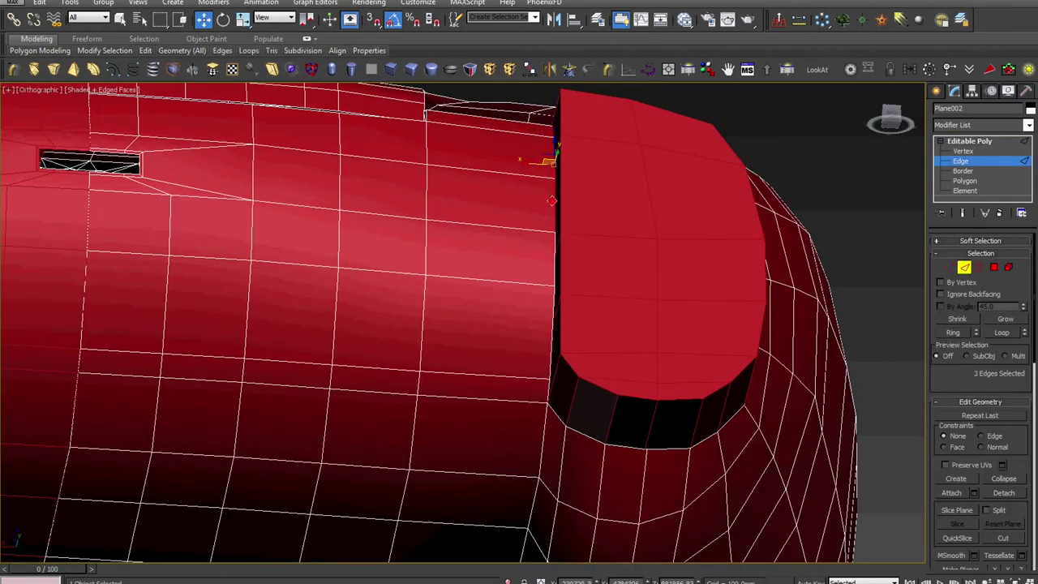
ctrl+click(554, 249)
drag(533, 187, 507, 194)
alt+middle_drag(507, 194, 490, 275)
alt+middle_drag(510, 211, 538, 219)
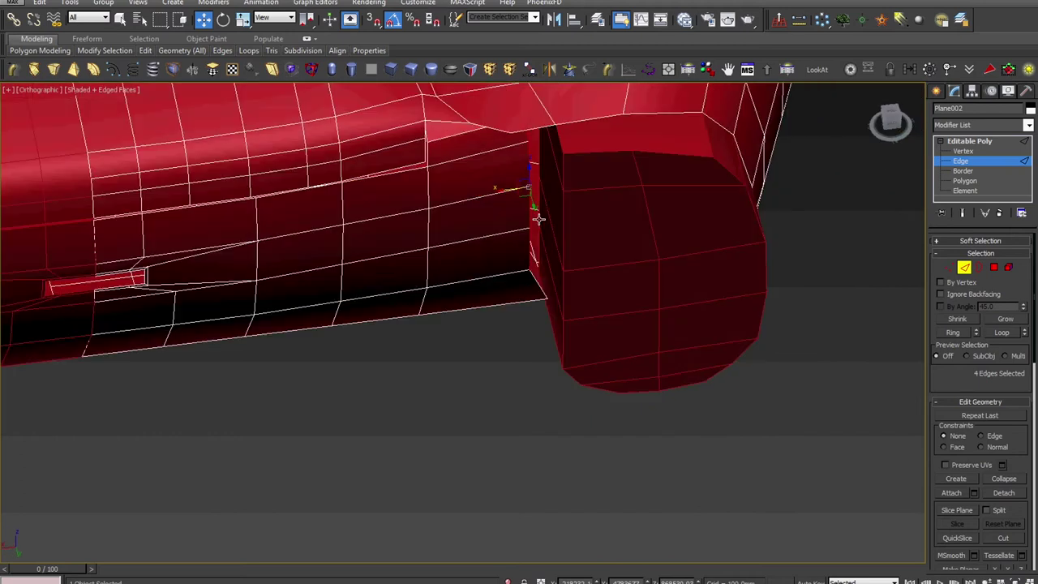
drag(508, 191, 493, 197)
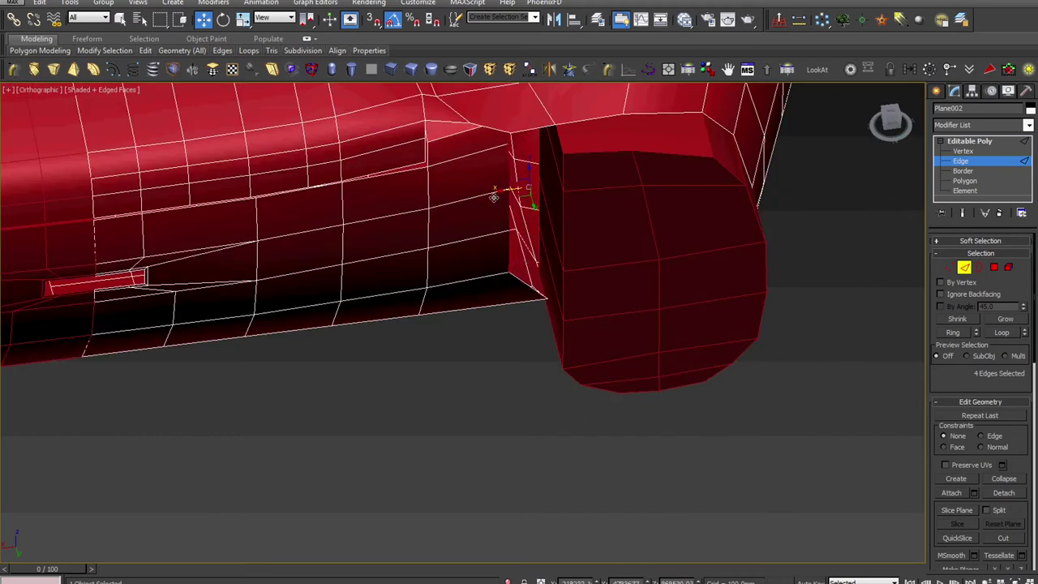
alt+middle_drag(493, 197, 491, 211)
- Move the edge at the upper end of the opening's inner side toward the body's centre, in line with the shifted edges
scroll(491, 211, up, 3)
drag(534, 193, 537, 203)
middle_drag(523, 120, 535, 261)
scroll(534, 259, up, 2)
alt+middle_drag(543, 312, 488, 257)
click(556, 165)
scroll(556, 165, down, 4)
alt+middle_drag(558, 167, 613, 174)
scroll(646, 130, up, 4)
click(637, 128)
click(624, 162)
drag(600, 165, 427, 177)
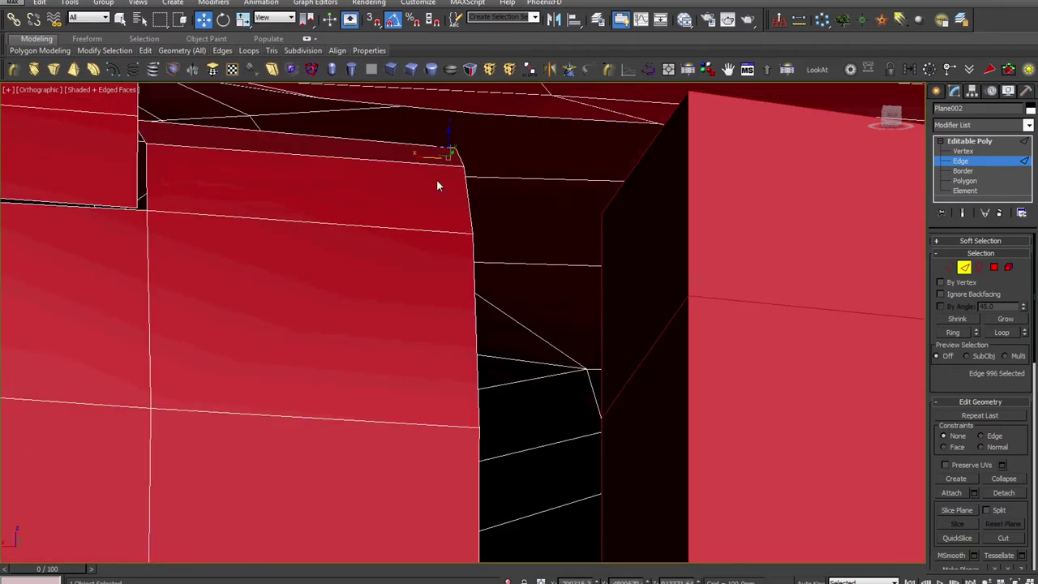
scroll(478, 177, down, 6)
alt+middle_drag(487, 182, 490, 299)
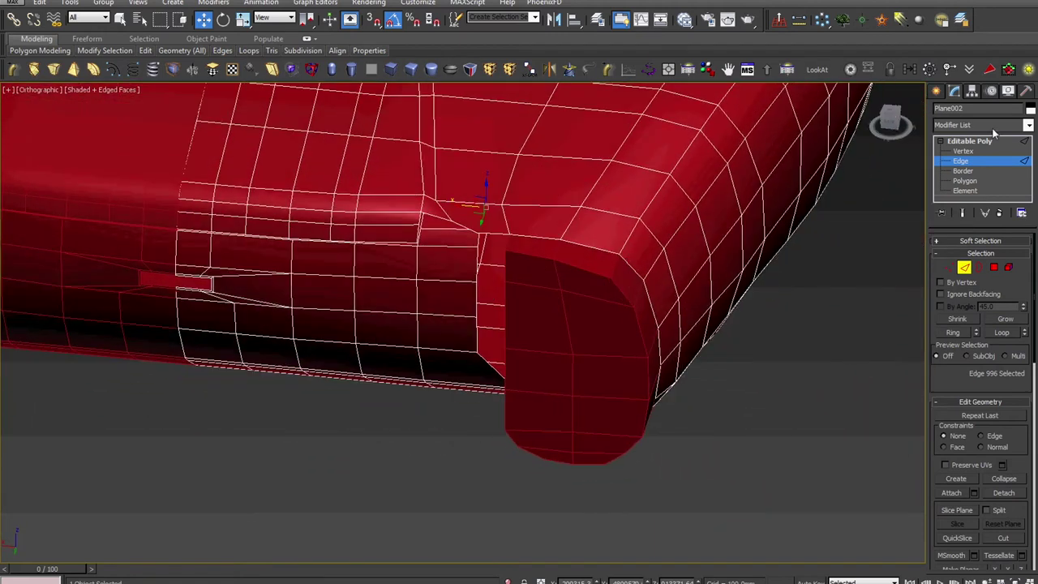
- Select the box again and display it in the back view
click(988, 144)
click(611, 322)
alt+middle_drag(612, 322, 646, 285)
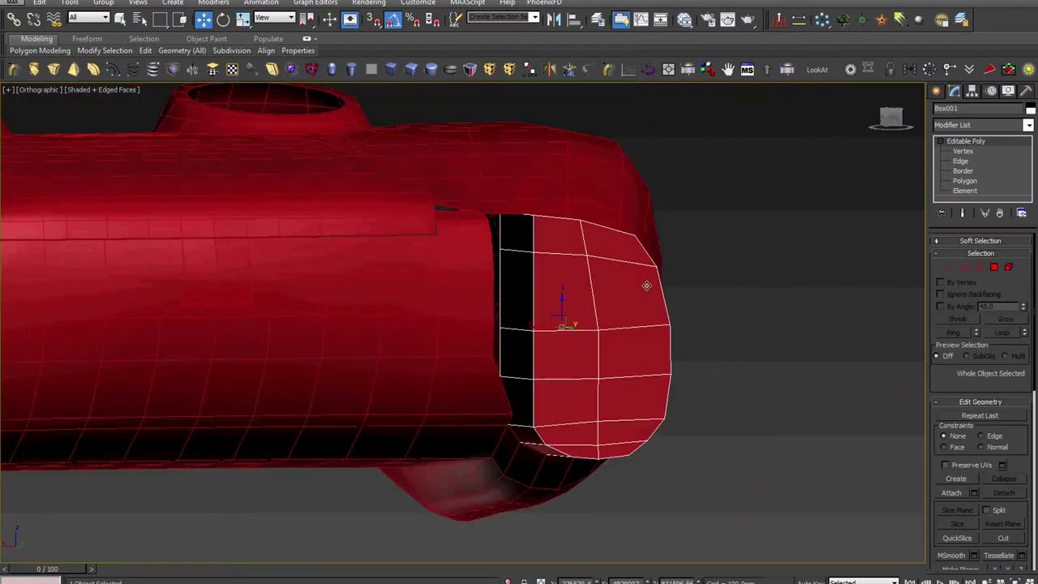
key(f)
key(z)
scroll(456, 337, down, 3)
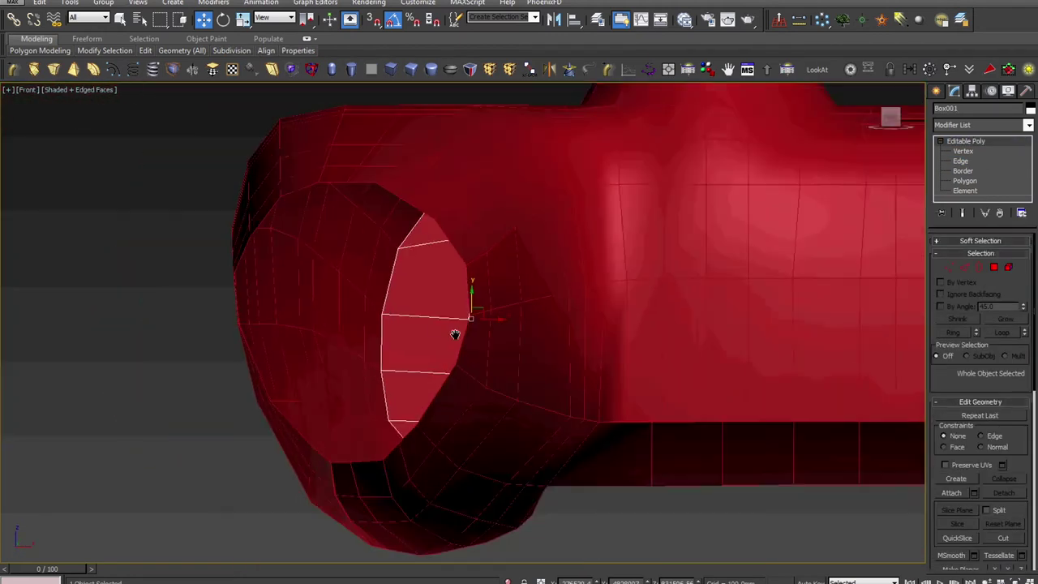
key(v)
click(466, 354)
key(z)
scroll(465, 353, down, 3)
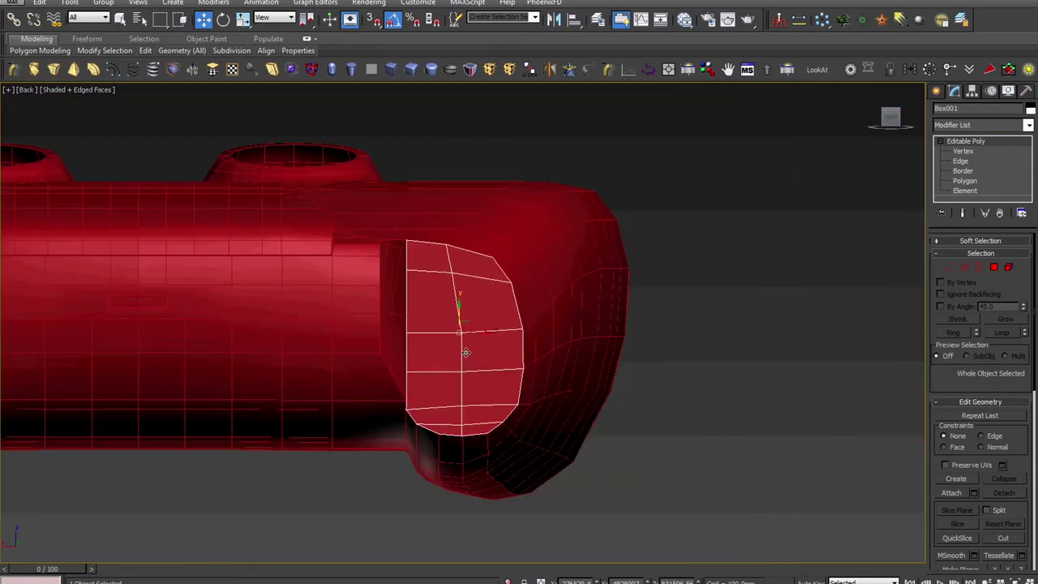
- Insert a horizontal edge loop across the box just above its lower inner corner
key(1)
scroll(417, 362, up, 3)
click(413, 379)
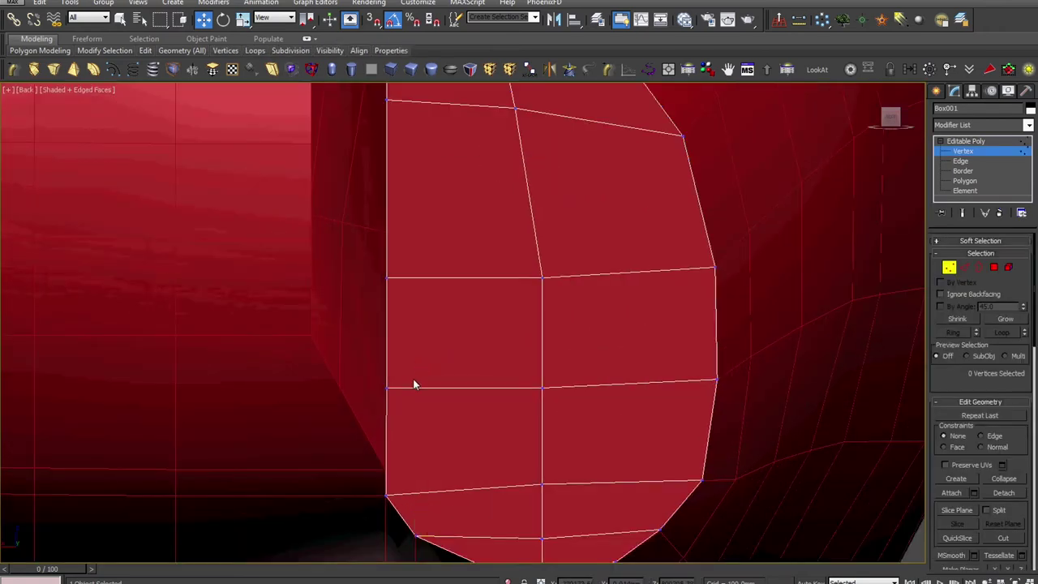
drag(437, 233, 438, 235)
scroll(410, 309, up, 5)
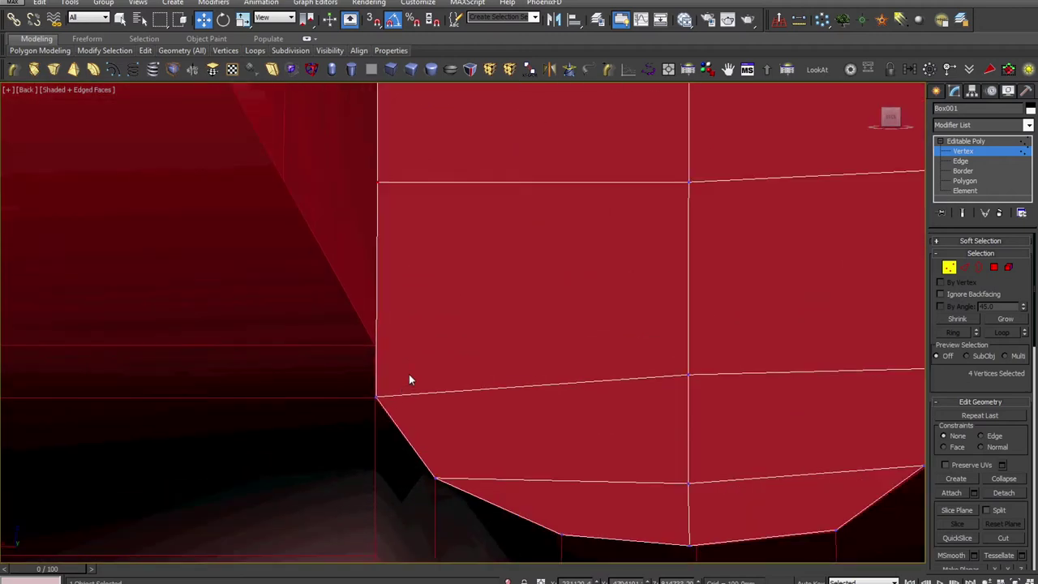
scroll(409, 373, down, 2)
middle_drag(410, 278, 417, 299)
scroll(417, 355, up, 2)
click(416, 372)
key(alt+1)
click(411, 379)
right_click(411, 379)
scroll(412, 366, down, 3)
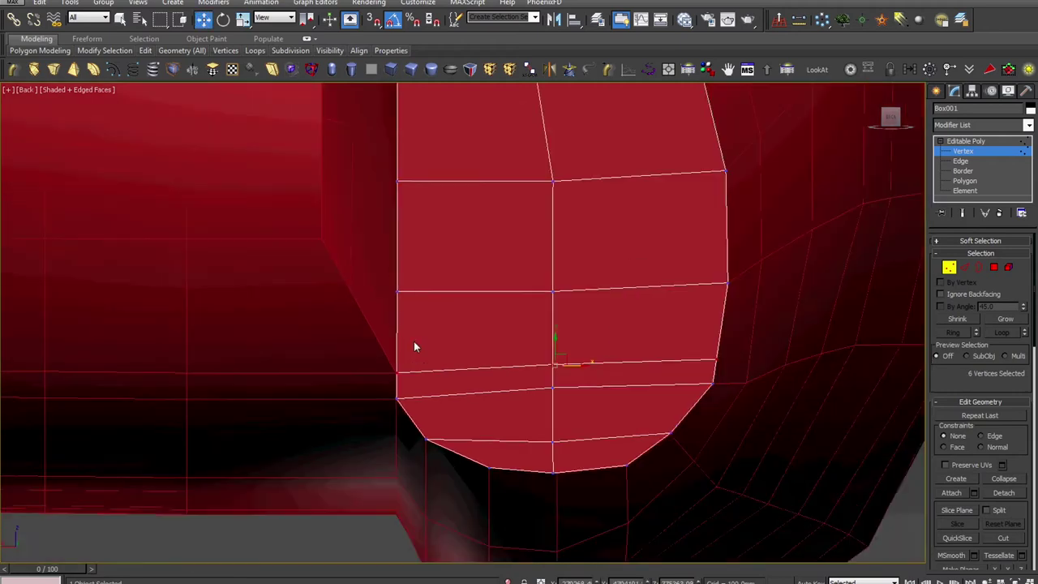
- Move the mid-height and upper vertices of the box's inner side outward to the widened opening's inner edge
middle_drag(414, 341, 449, 374)
drag(444, 264, 370, 209)
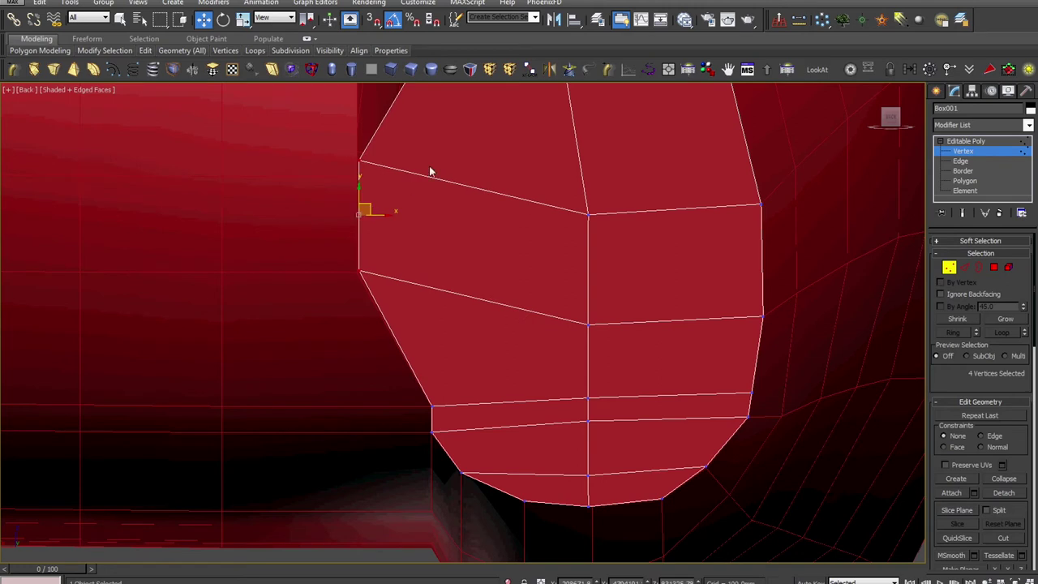
middle_drag(433, 169, 464, 374)
drag(474, 191, 401, 189)
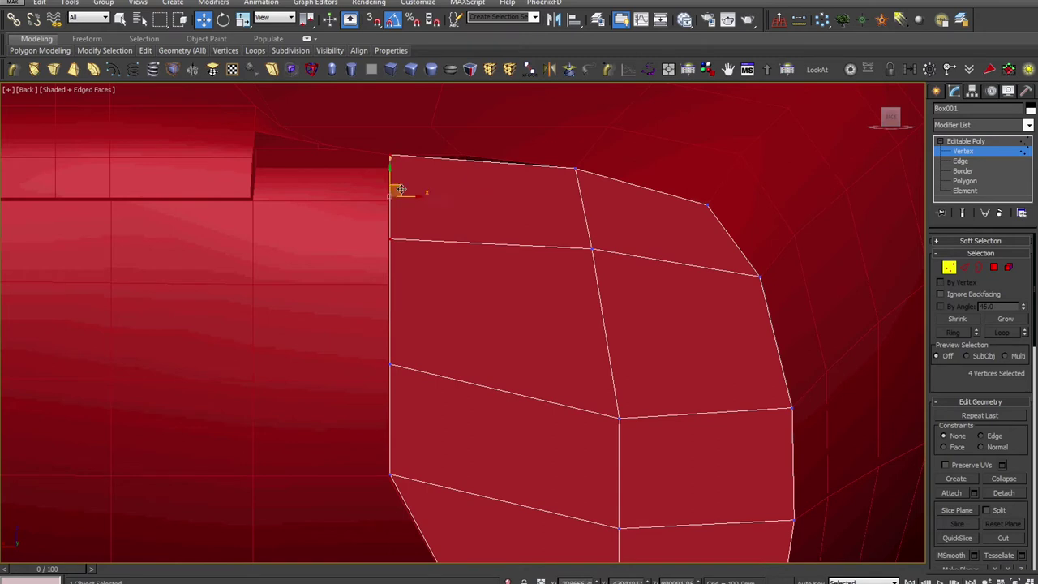
- Insert a vertical edge loop near the box's inner side and raise its top vertices to the opening's upper rim
key(alt+s)
click(462, 172)
right_click(462, 173)
scroll(470, 142, up, 3)
scroll(470, 143, up, 1)
drag(471, 143, 420, 236)
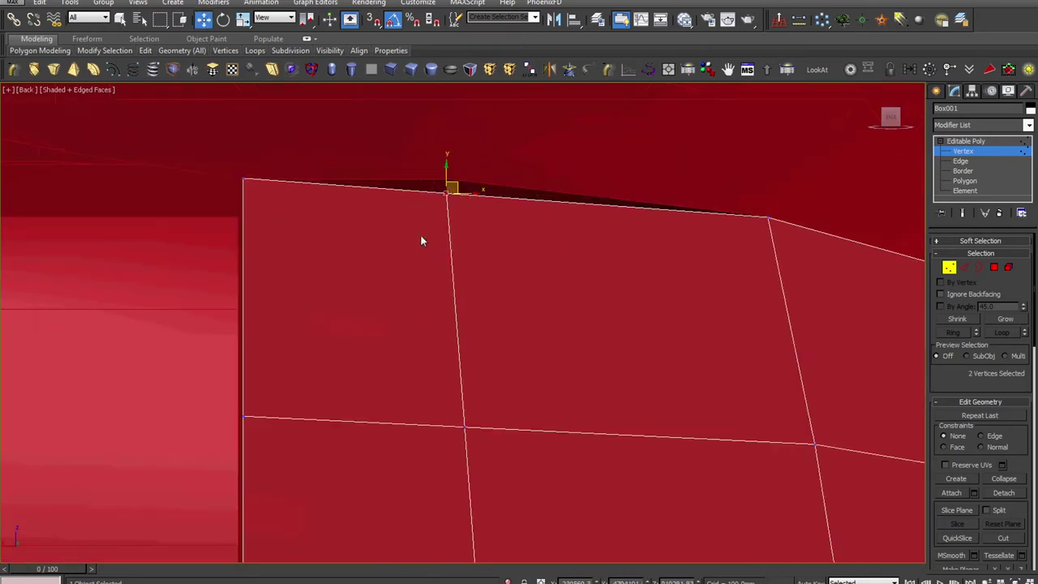
drag(460, 186, 458, 173)
scroll(378, 188, down, 5)
alt+middle_drag(378, 188, 480, 227)
scroll(441, 379, up, 5)
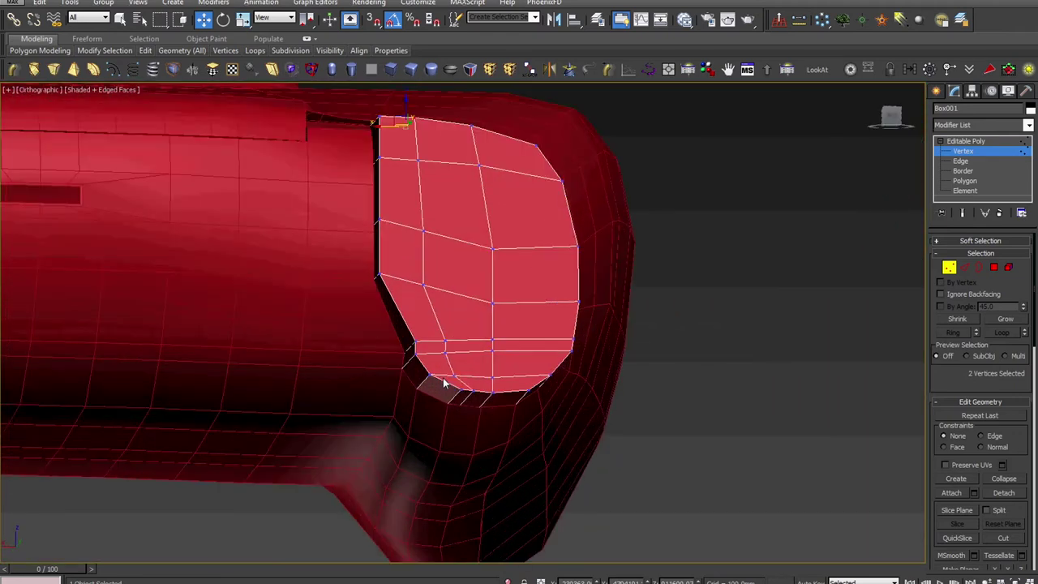
key(v)
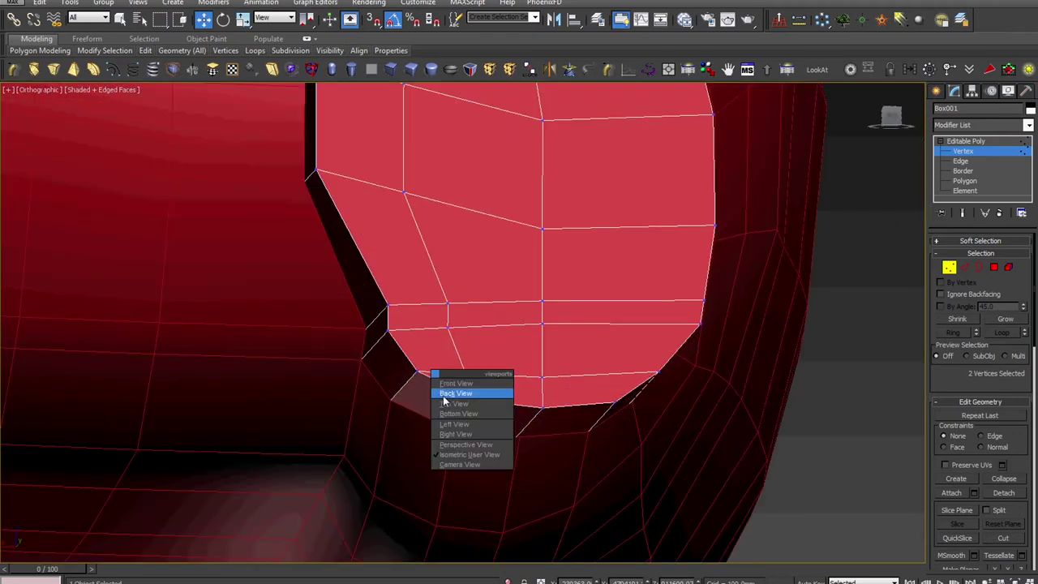
- Show the box in the back view and move its two lower inner vertices outward to the opening's edge
click(442, 396)
key(z)
scroll(444, 405, down, 10)
scroll(450, 428, down, 4)
middle_drag(449, 428, 521, 232)
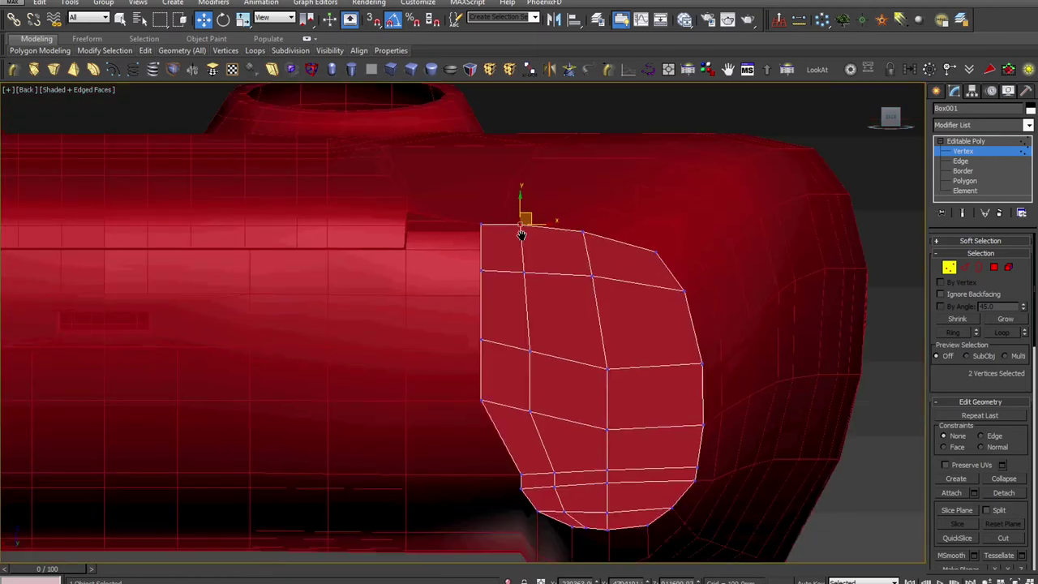
scroll(519, 454, up, 4)
middle_drag(523, 489, 515, 357)
scroll(515, 355, up, 2)
drag(515, 287, 466, 305)
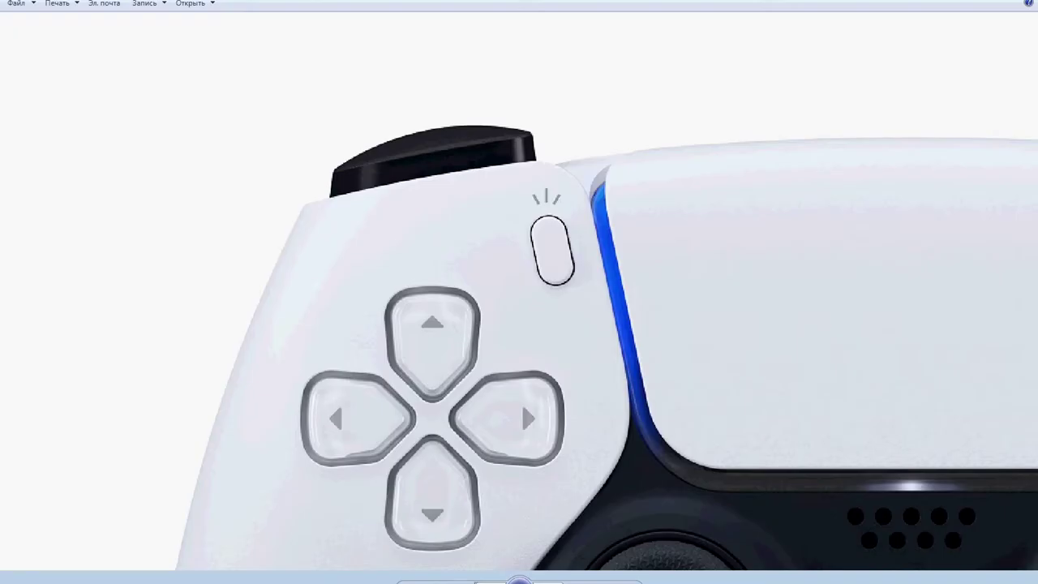
- Examine the shoulder buttons in the controller reference photos and compare them with the box insert from an angled view
key(Right)
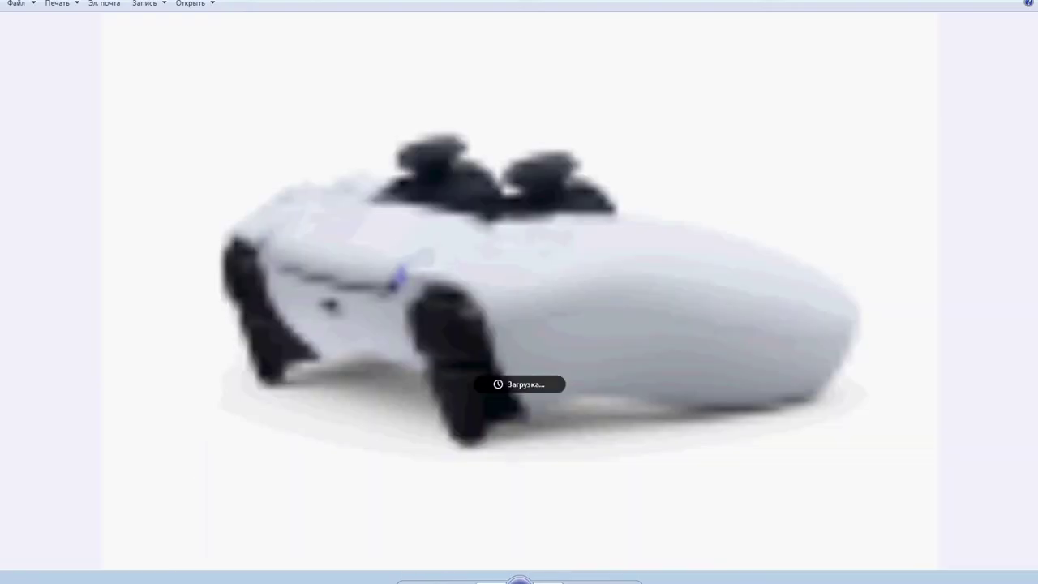
scroll(493, 409, up, 5)
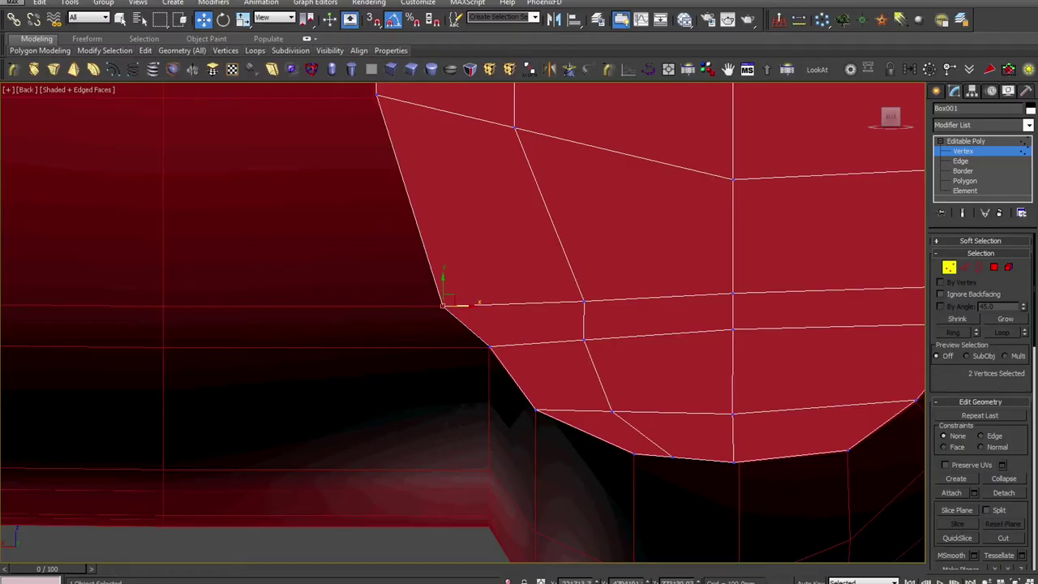
scroll(584, 381, down, 8)
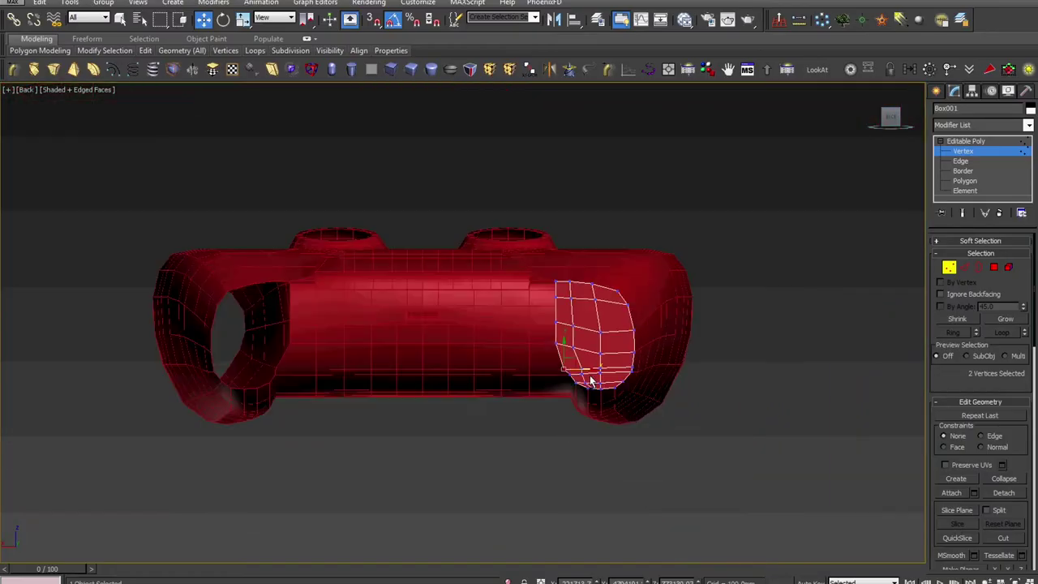
alt+middle_drag(591, 378, 517, 419)
scroll(573, 349, up, 4)
alt+middle_drag(574, 350, 613, 323)
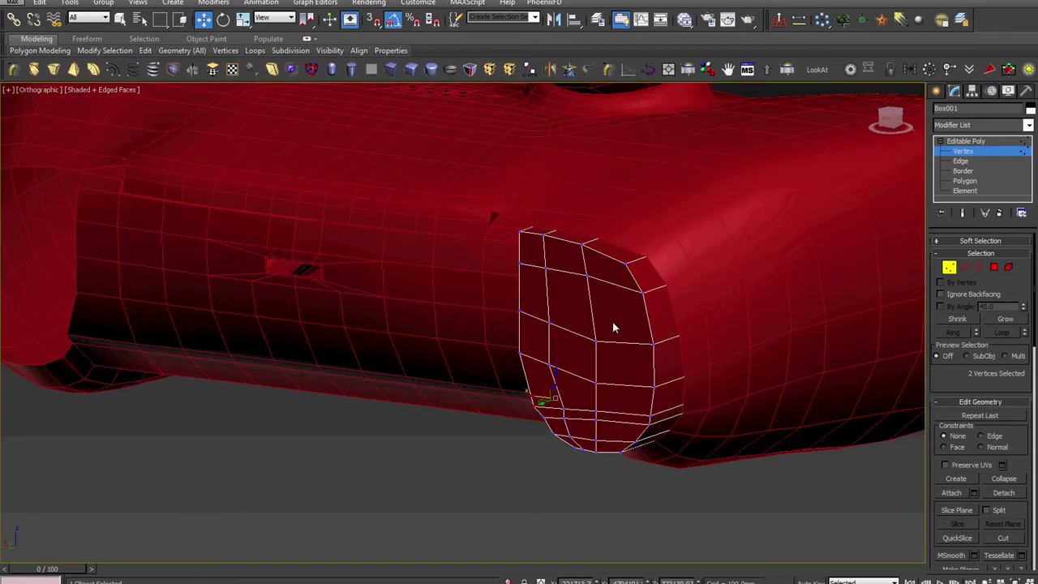
- Return to the back view and lower the box's upper vertices slightly to leave a gap beneath the opening's rim
key(v)
click(629, 341)
key(z)
click(629, 342)
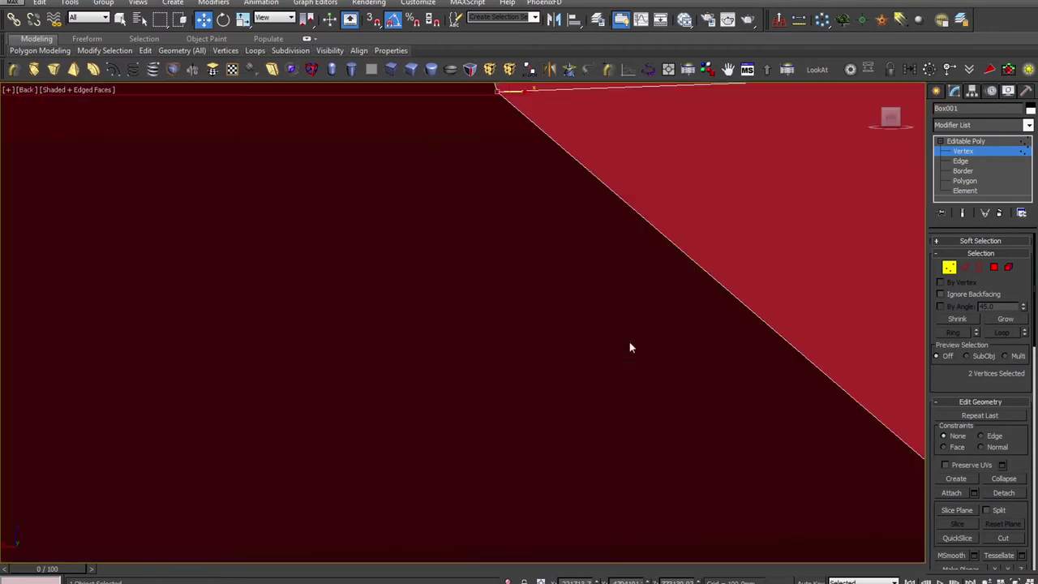
key(z)
middle_drag(420, 164, 436, 217)
drag(300, 142, 619, 281)
drag(447, 195, 447, 193)
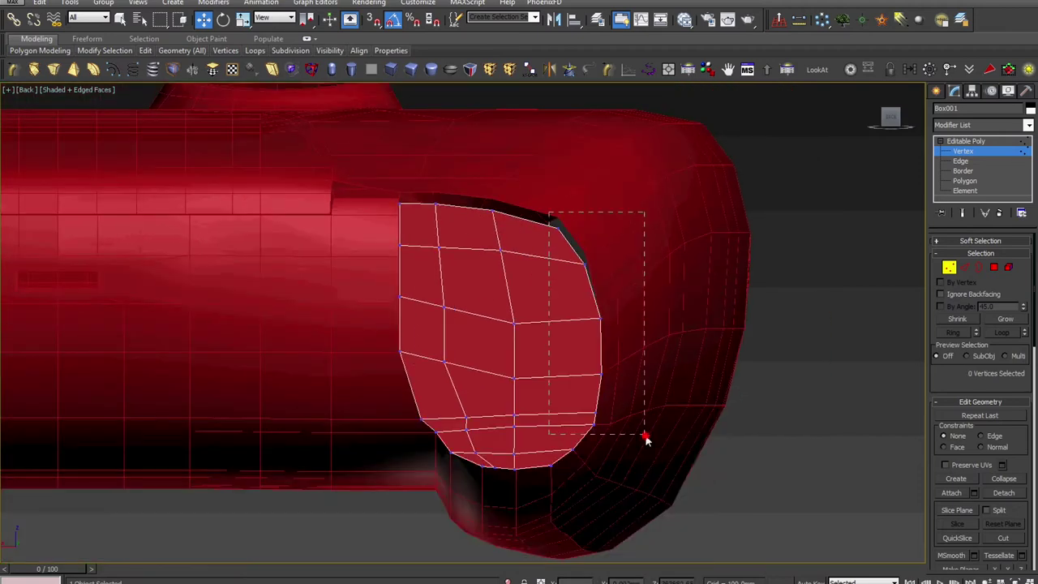
- Move the vertices along the box's outer side slightly inward to leave a gap beside the opening
drag(645, 436, 655, 473)
key(z)
drag(507, 367, 483, 365)
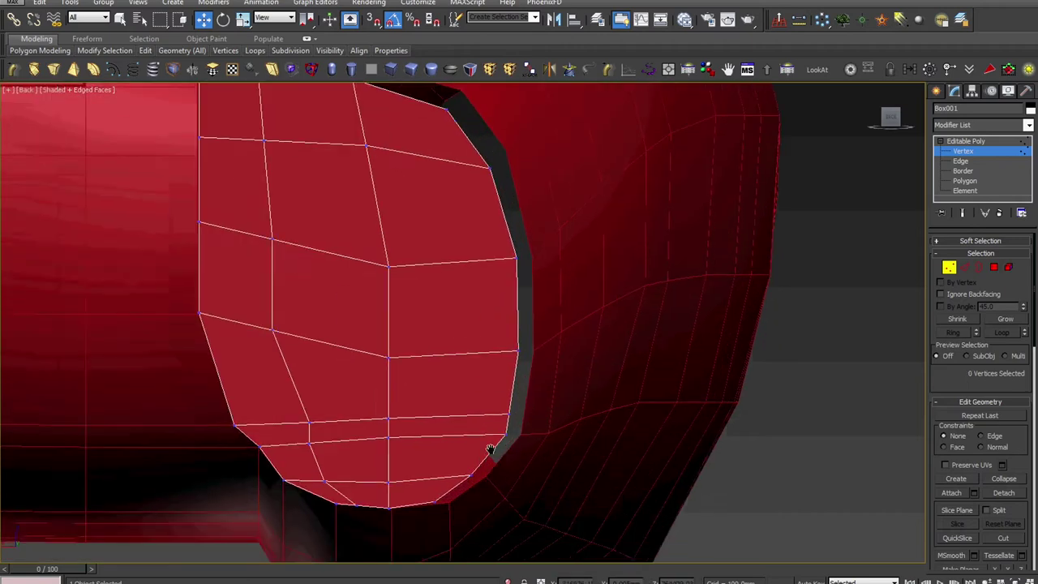
- Raise the vertices along the box's lower edge slightly to leave a gap above the opening's bottom rim
middle_drag(489, 449, 565, 419)
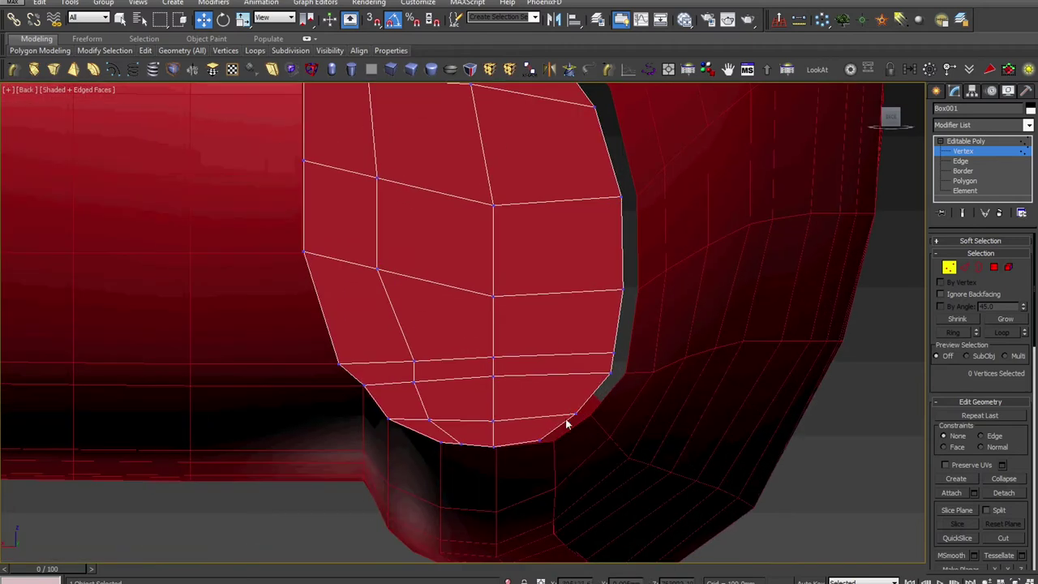
drag(398, 477, 397, 477)
scroll(452, 398, up, 2)
drag(495, 423, 495, 407)
scroll(408, 384, down, 2)
middle_drag(378, 366, 420, 435)
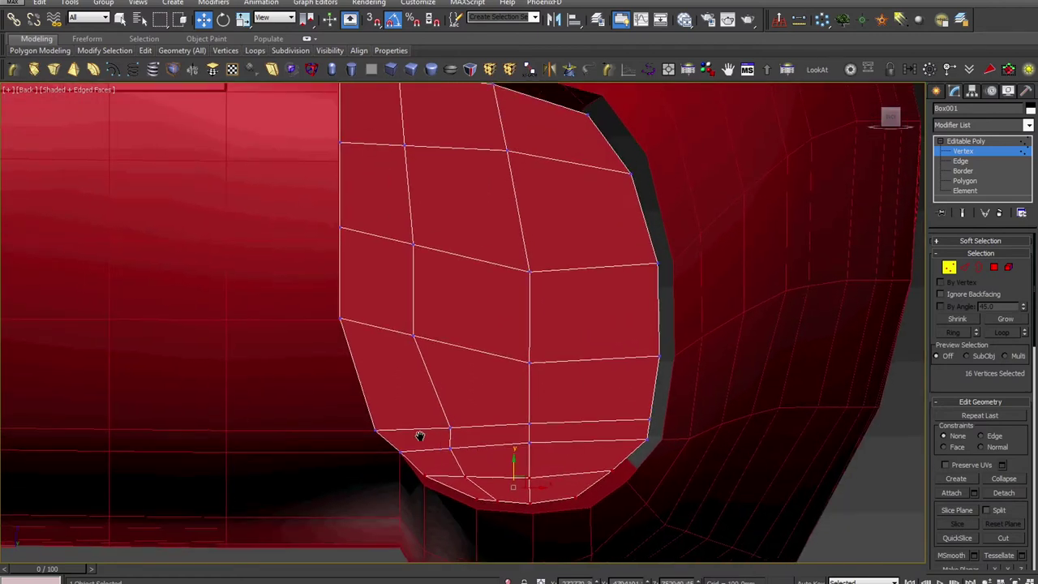
- Move the vertices of the box's straight inner side slightly away from the opening's inner edge
middle_drag(373, 317, 436, 417)
scroll(436, 417, down, 2)
drag(444, 439, 445, 445)
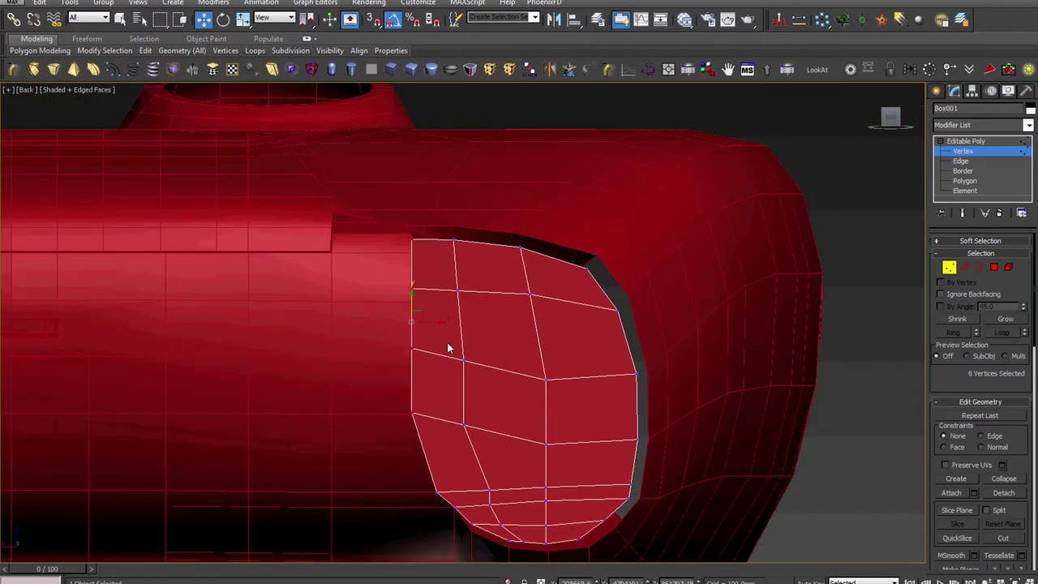
scroll(446, 334, up, 3)
drag(398, 316, 412, 316)
scroll(427, 379, down, 2)
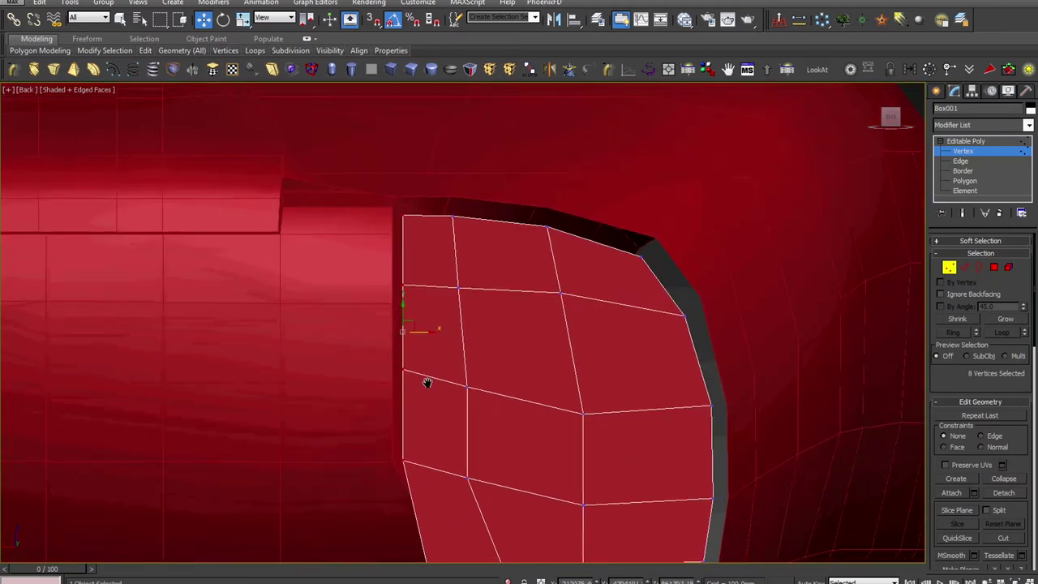
- Shift the two vertices at the box's lower inner corner toward the box's centre to smooth its outline
middle_drag(426, 382, 368, 170)
scroll(378, 343, up, 2)
scroll(379, 344, up, 3)
drag(298, 359, 381, 428)
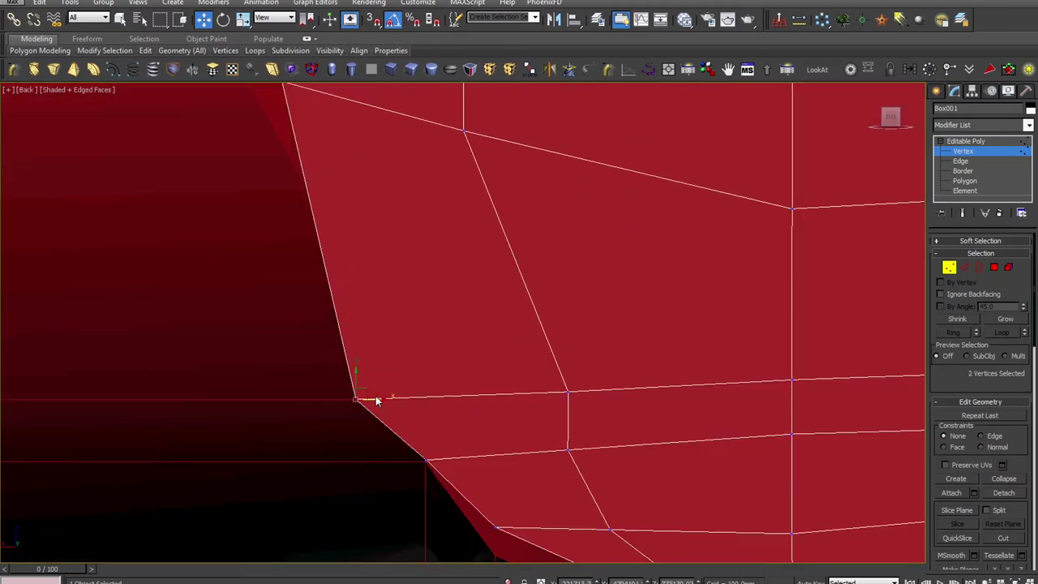
drag(417, 391, 328, 439)
drag(376, 400, 405, 395)
scroll(409, 395, down, 3)
middle_drag(426, 404, 424, 370)
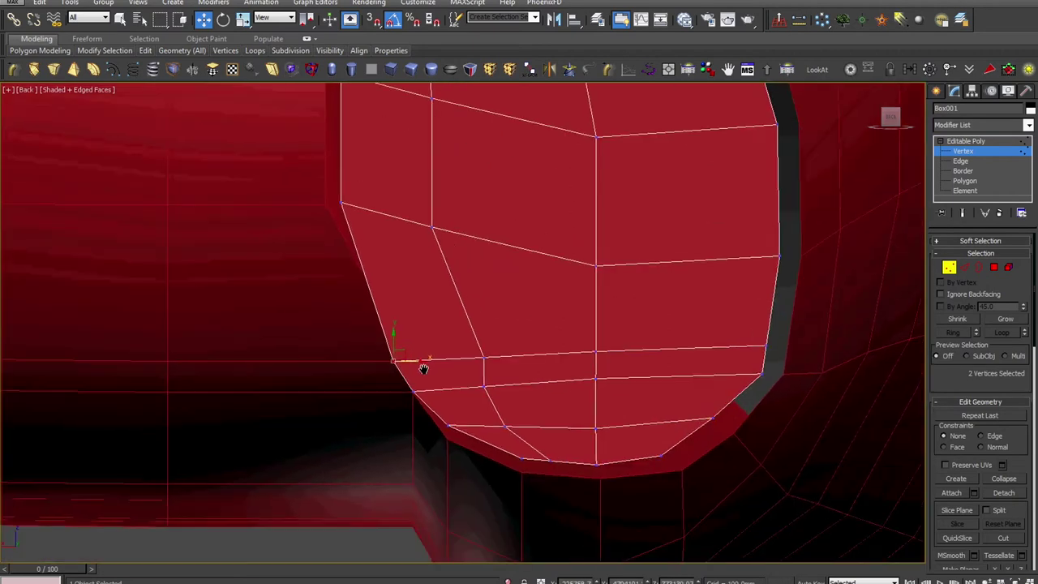
- Select the controller body and move the vertex at the opening's lower inner corner toward the controller's middle
click(982, 143)
click(414, 413)
scroll(414, 413, up, 3)
middle_drag(433, 388, 441, 401)
scroll(445, 360, down, 4)
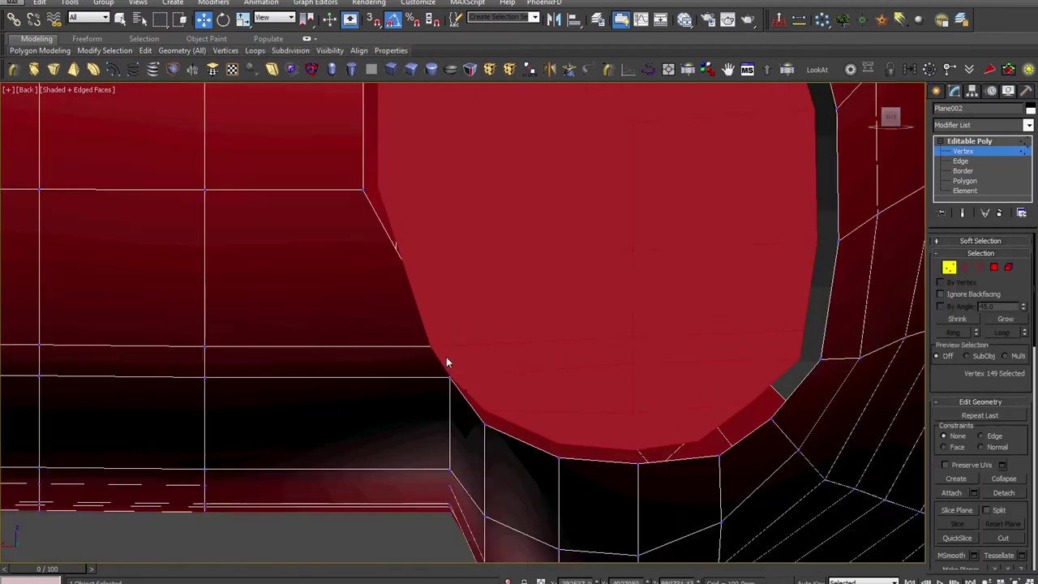
alt+middle_drag(446, 361, 464, 369)
scroll(591, 399, up, 4)
drag(613, 348, 520, 402)
drag(569, 376, 524, 380)
- Fine-tune the body's lower inner corner vertex sideways in the back view to even out the opening's contour
key(v)
click(531, 400)
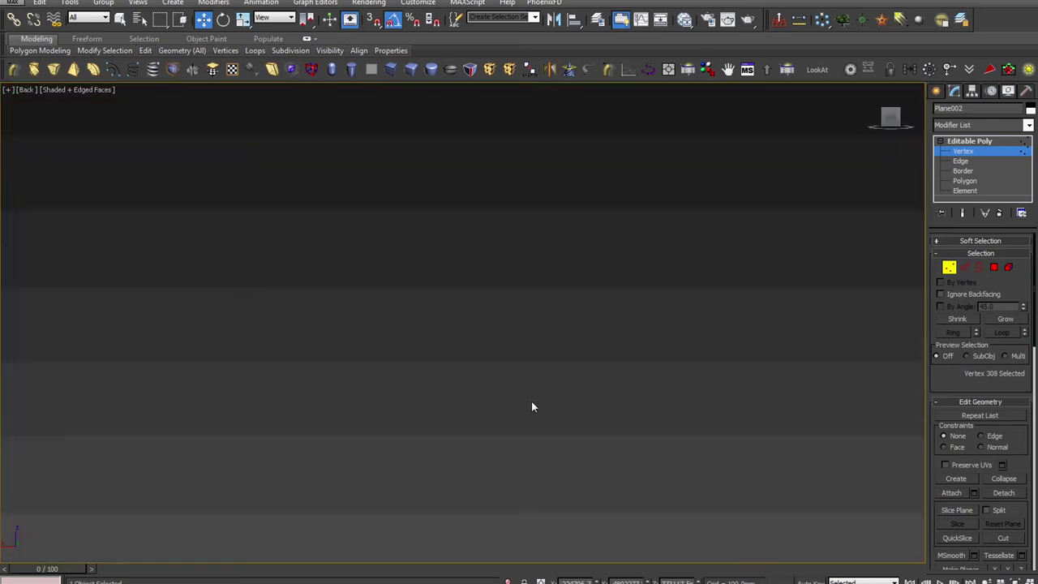
scroll(531, 400, down, 5)
middle_drag(538, 405, 444, 427)
scroll(444, 426, down, 5)
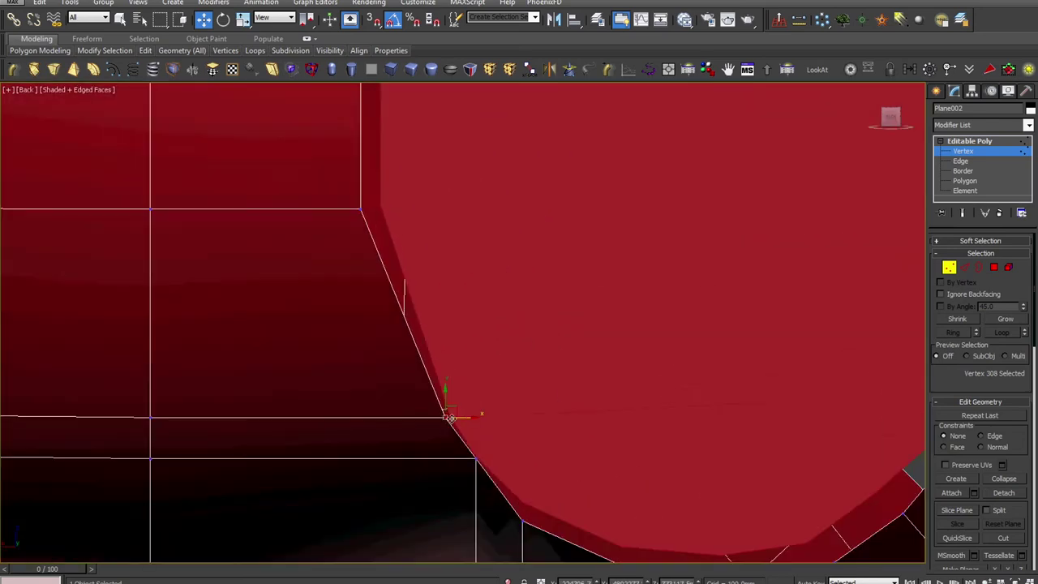
scroll(471, 437, up, 3)
click(424, 438)
drag(447, 438, 427, 439)
click(372, 368)
scroll(377, 383, down, 4)
middle_drag(378, 383, 402, 437)
scroll(402, 436, down, 1)
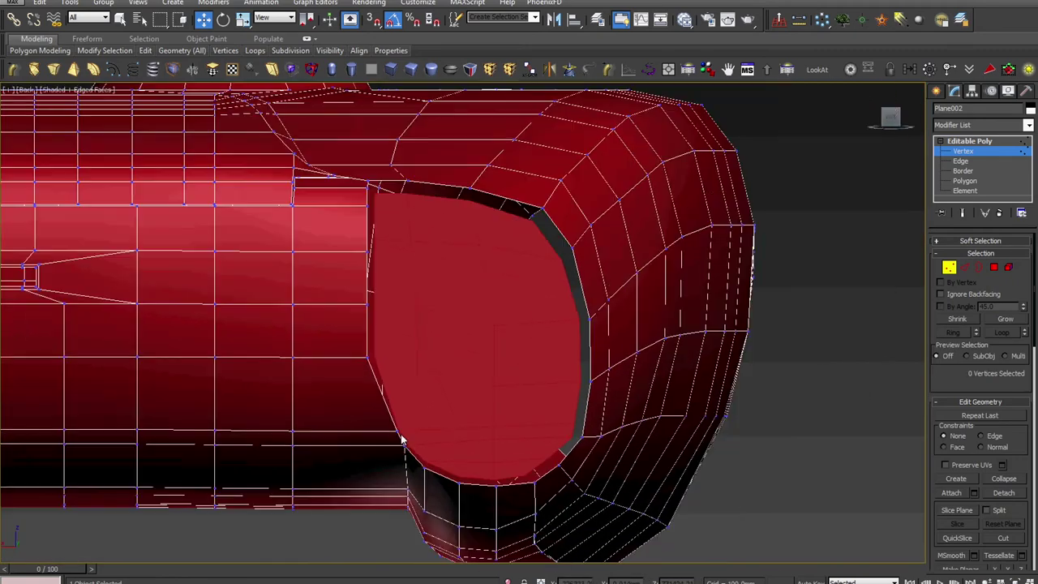
- Reselect the box insert and raise the vertices of its lower rows slightly to widen the gap at the bottom
click(997, 141)
click(547, 308)
click(959, 152)
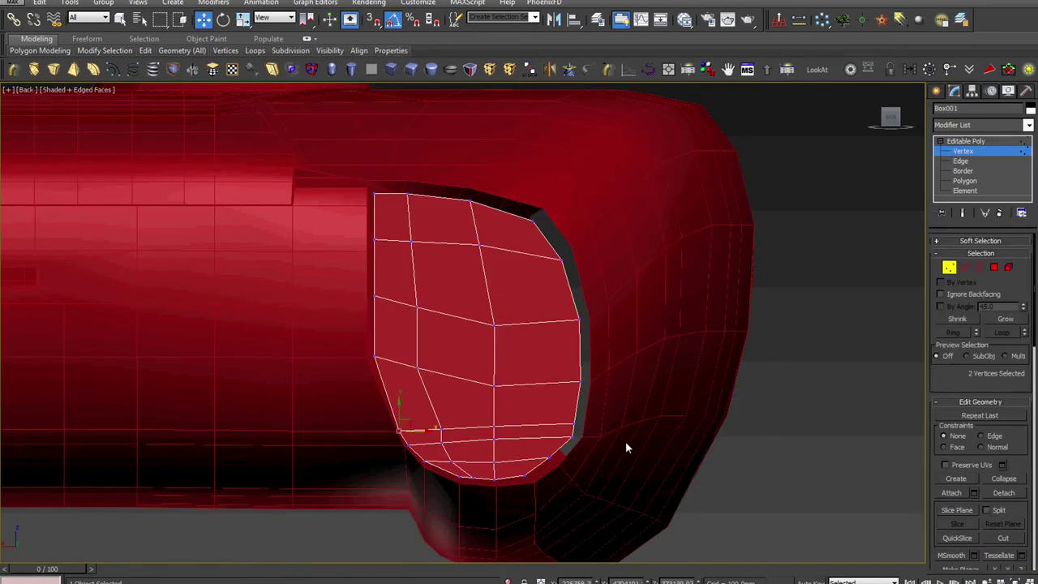
drag(382, 533, 382, 531)
scroll(493, 428, up, 3)
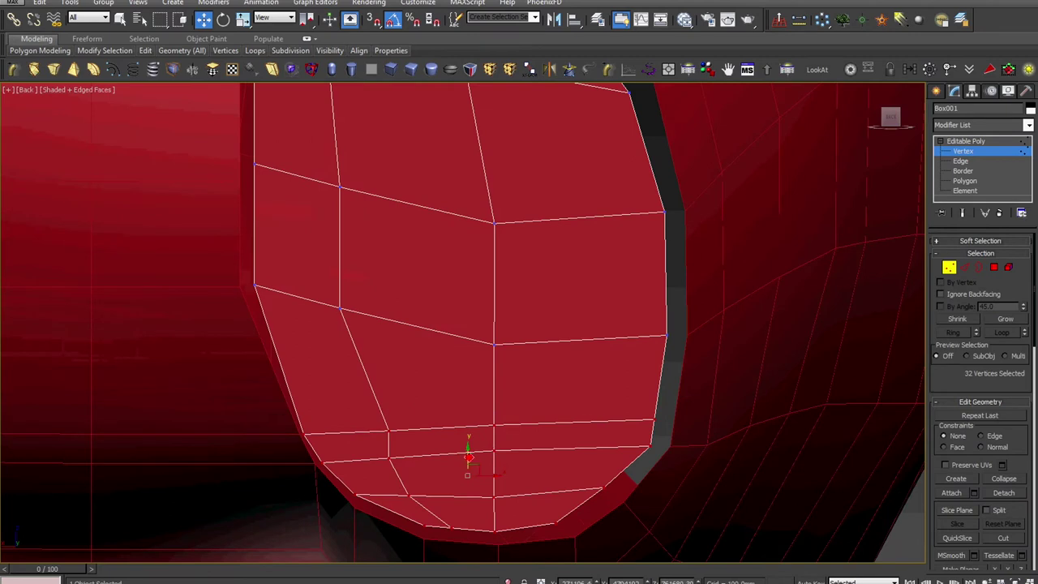
drag(468, 457, 470, 449)
scroll(522, 449, down, 2)
middle_drag(533, 452, 549, 483)
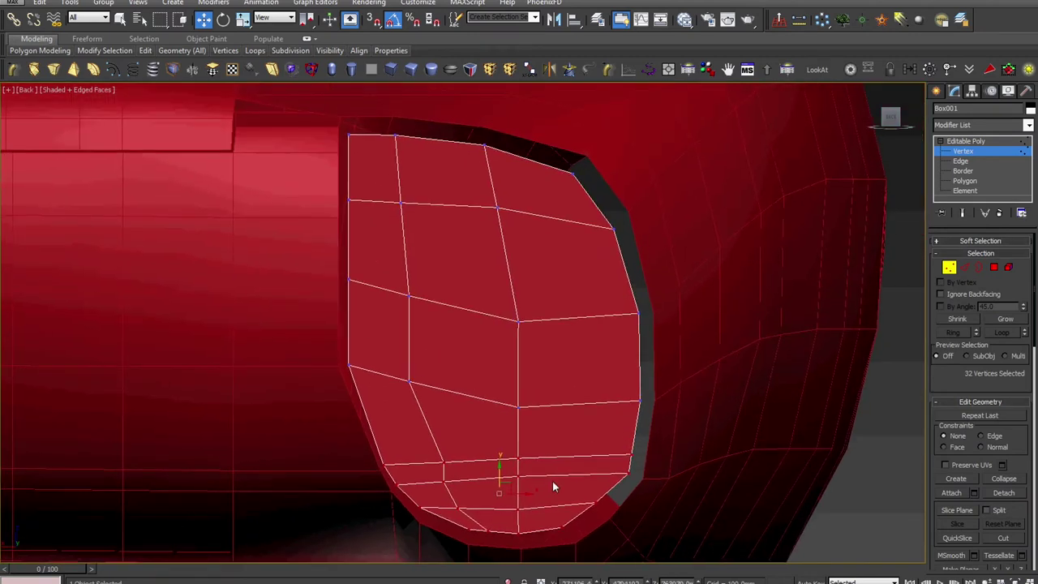
- Select the box's entire front face as polygons, ignoring backfacing and selecting by an angle of 5
click(983, 143)
scroll(656, 328, down, 5)
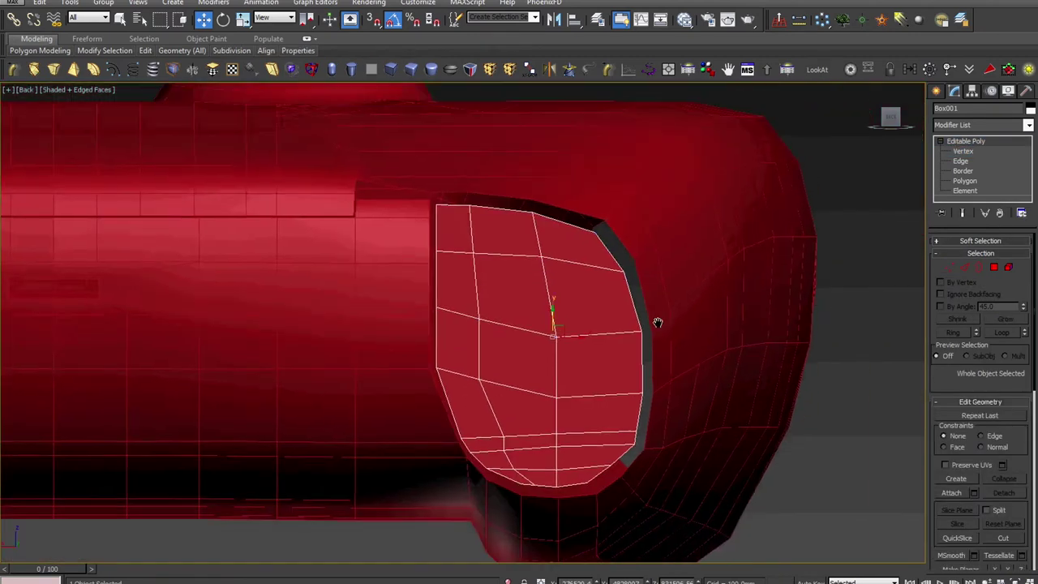
alt+middle_drag(657, 331, 609, 355)
key(4)
click(559, 349)
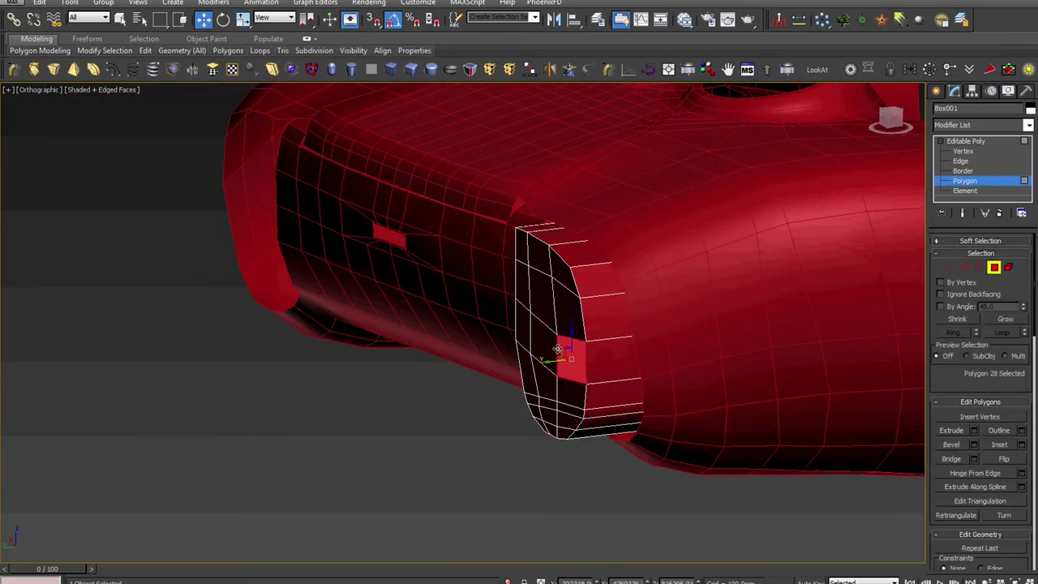
click(952, 305)
click(971, 296)
double_click(1011, 306)
text(5)
key(Return)
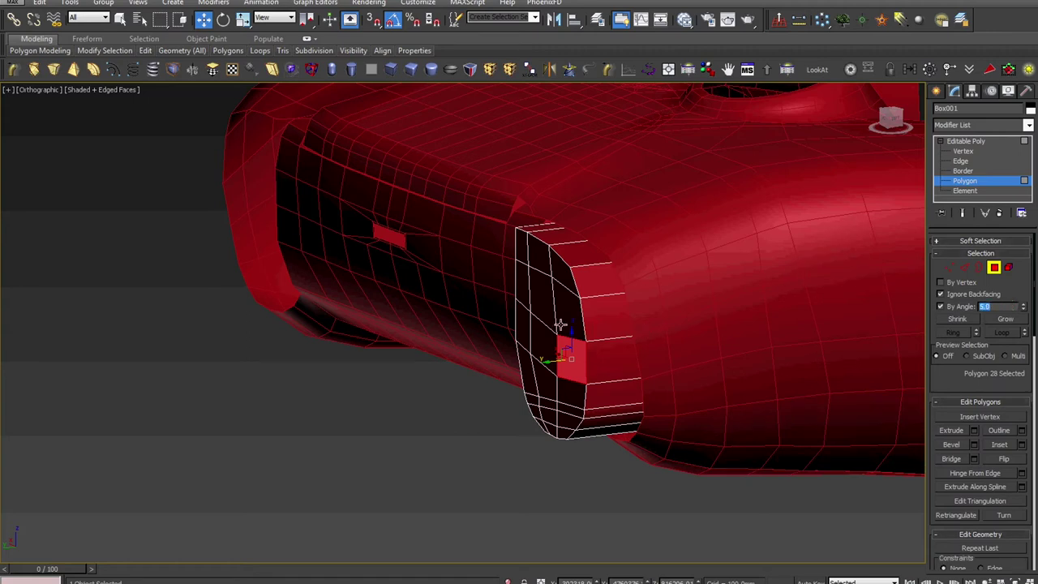
click(560, 324)
scroll(561, 325, up, 2)
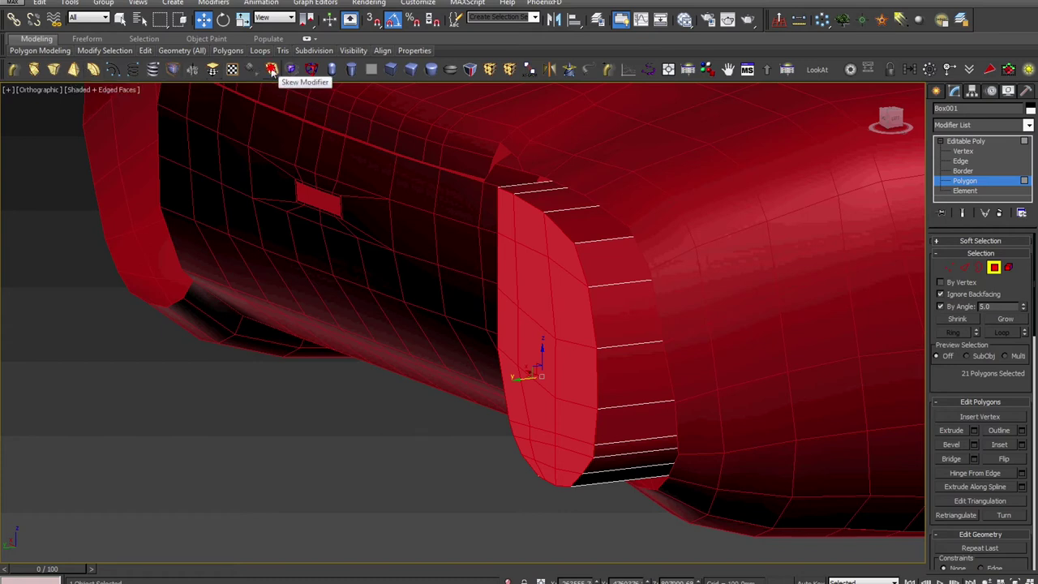
- Apply a Skew modifier to the selected front face with the X axis and an amount of 712.5 mm
click(273, 70)
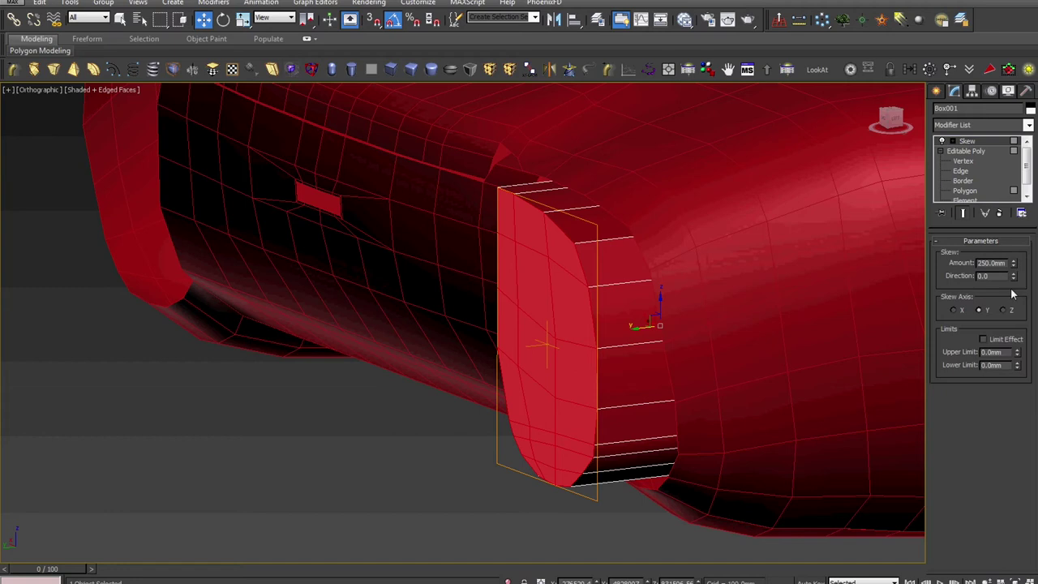
click(961, 310)
key(1)
drag(1014, 262, 1018, 151)
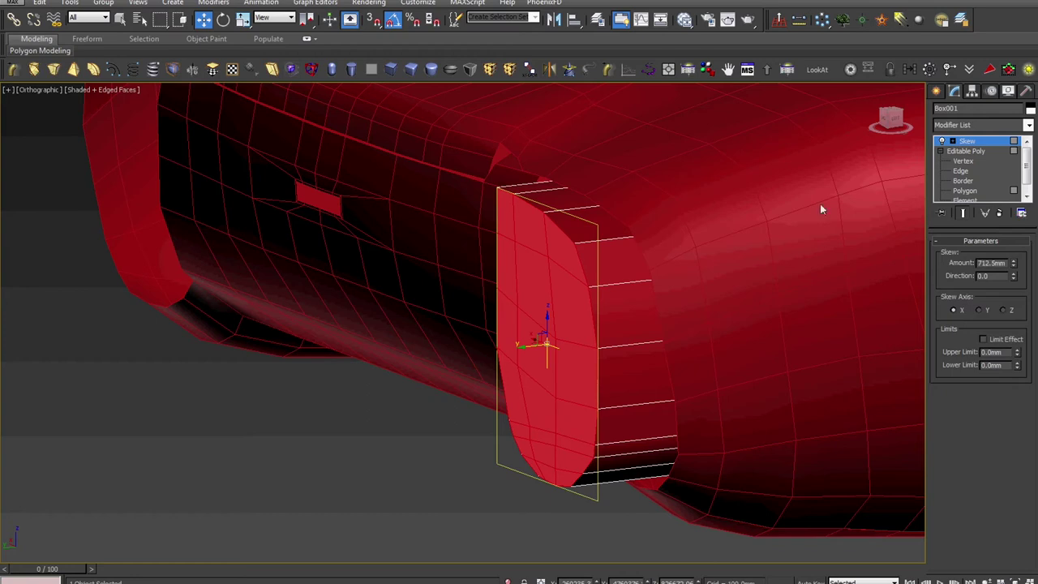
- Rotate the Skew modifier's gizmo about a quarter turn around its vertical axis
key(1)
right_click(607, 342)
click(621, 354)
key(1)
right_click(622, 355)
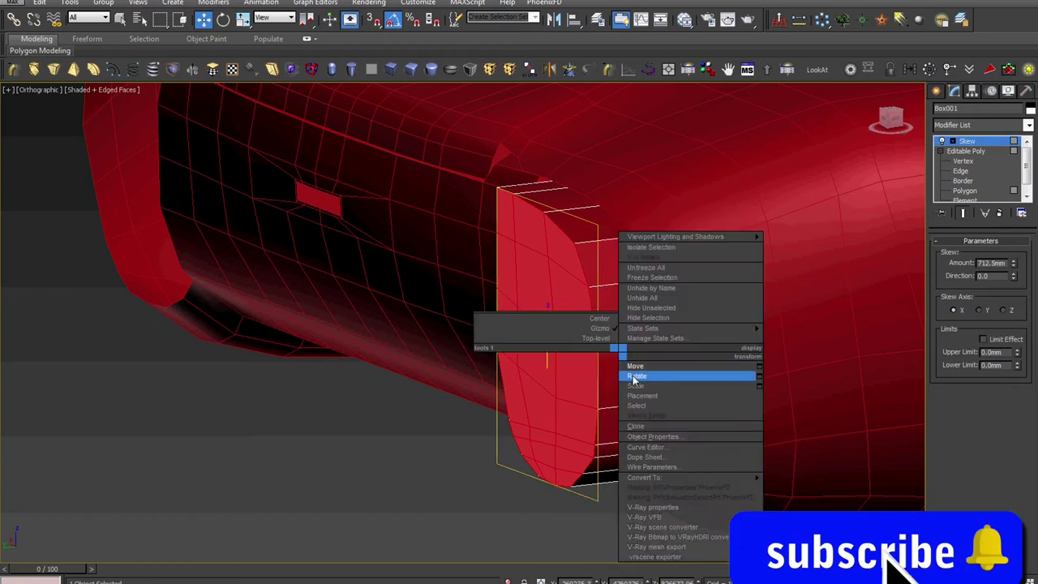
click(633, 379)
drag(551, 349, 607, 353)
- Switch the skew axis to Y, reset the skew amount to zero and set it to 5.8 mm
click(989, 309)
right_click(1014, 264)
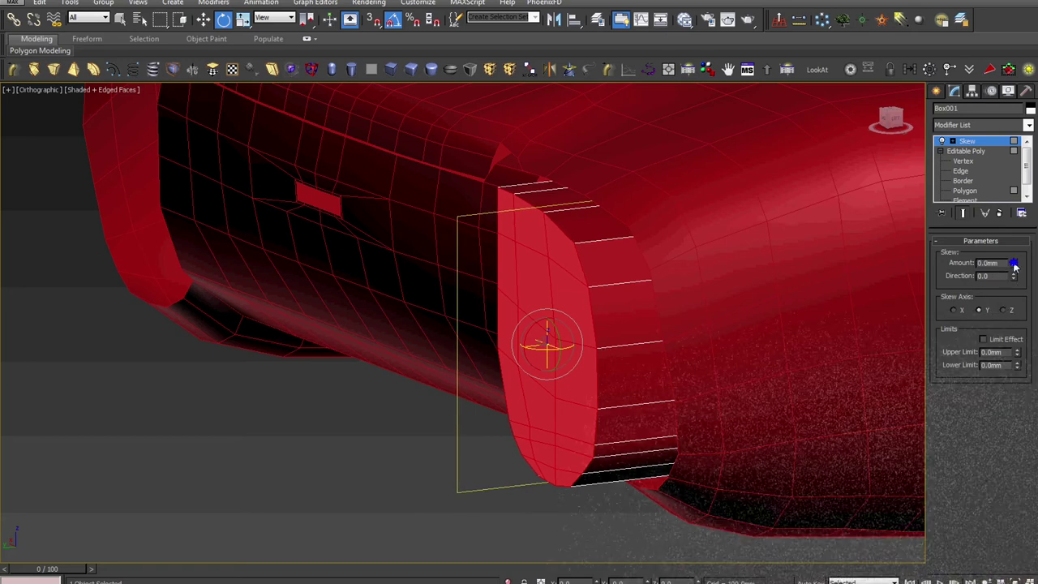
drag(1013, 263, 1012, 233)
click(980, 312)
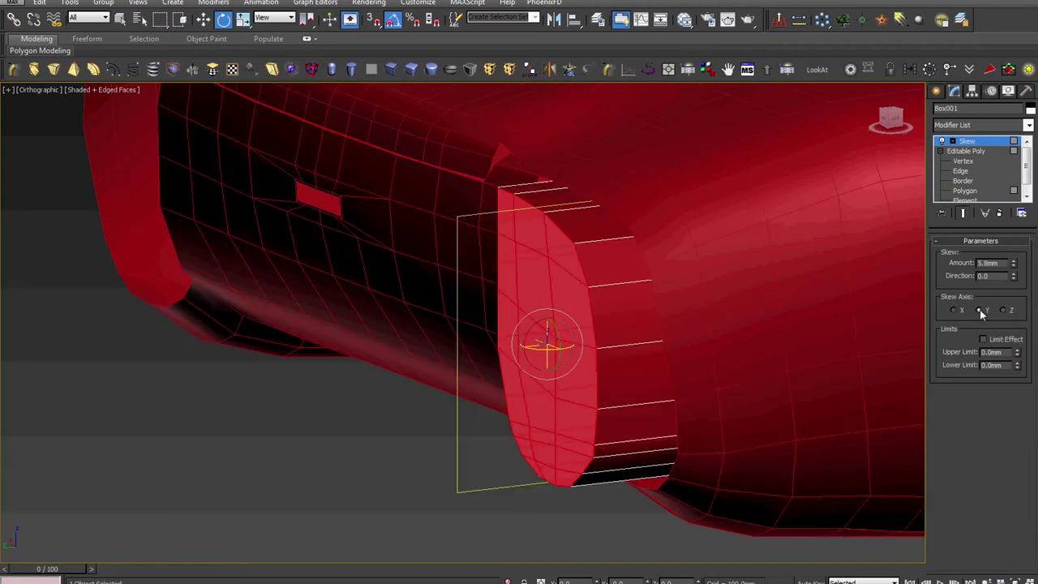
- Rotate the Skew gizmo into a horizontal orientation and increase the skew amount to 57.9 mm
drag(543, 350, 598, 356)
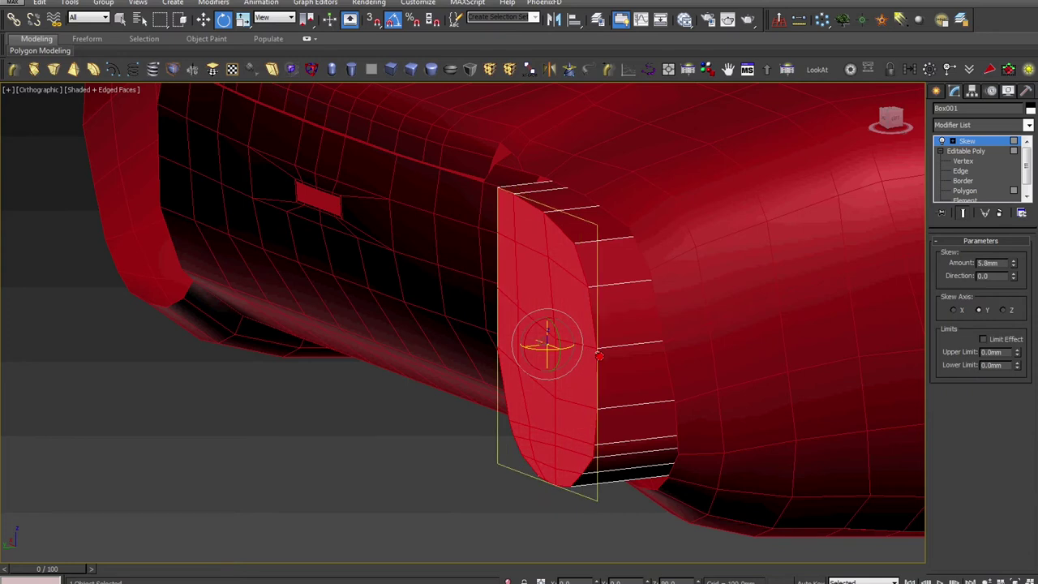
drag(533, 326, 491, 365)
drag(1012, 265, 1021, 105)
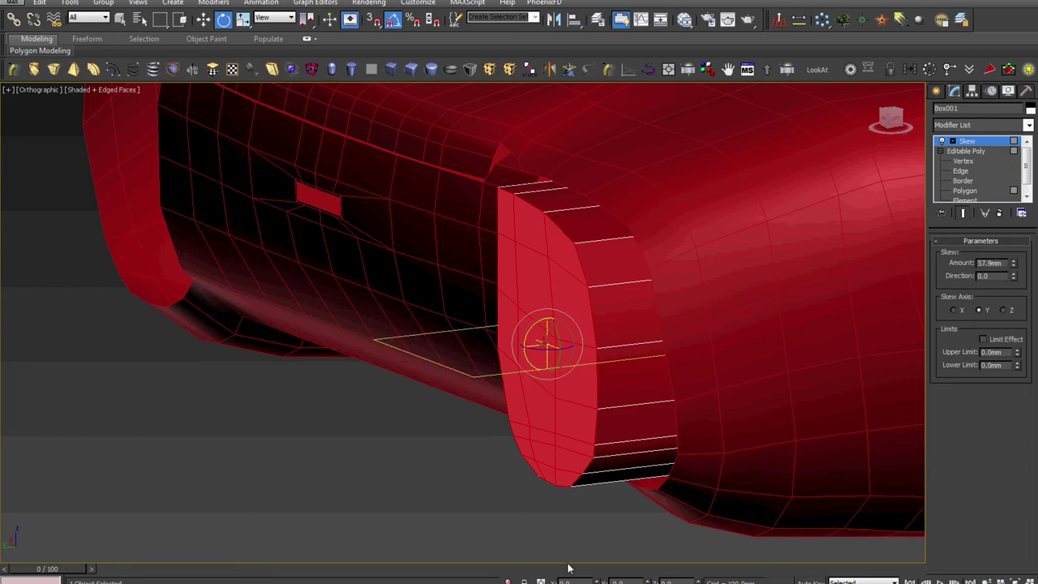
- Turn the horizontal Skew gizmo slightly around the vertical axis and inspect the box's front face from an angle
drag(549, 349, 606, 353)
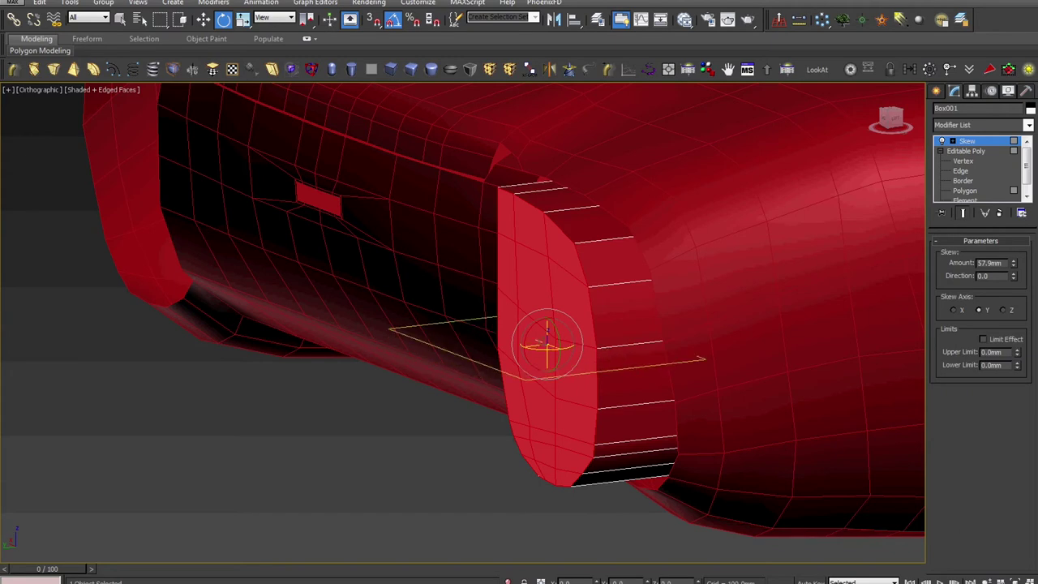
click(1015, 582)
drag(452, 398, 496, 435)
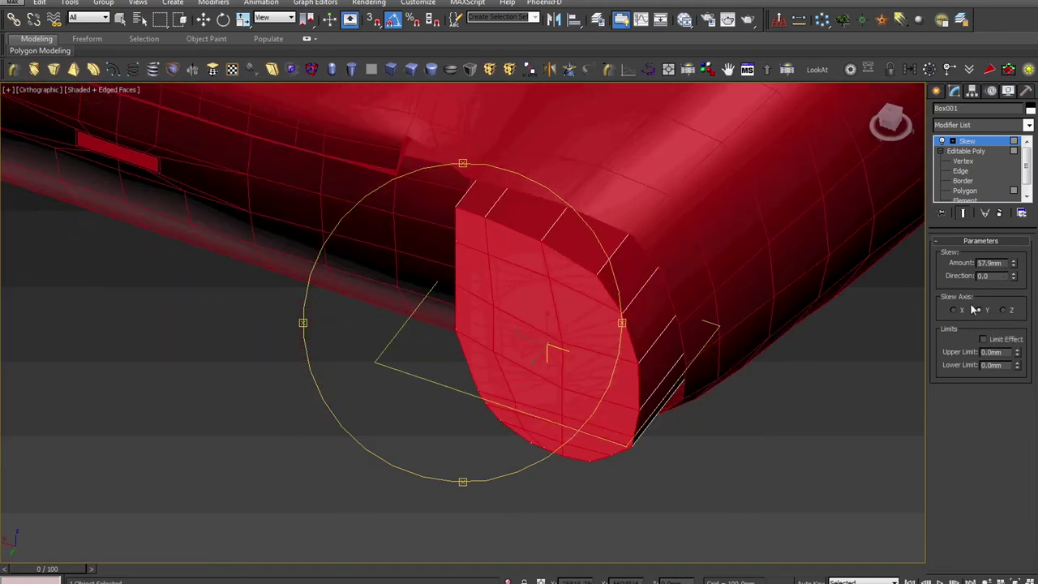
- Try the skew at about 125 mm on X with the gizmo rotated, then switch the axis to Z and reset the amount to zero
drag(1014, 263, 1011, 194)
key(e)
drag(574, 354, 502, 367)
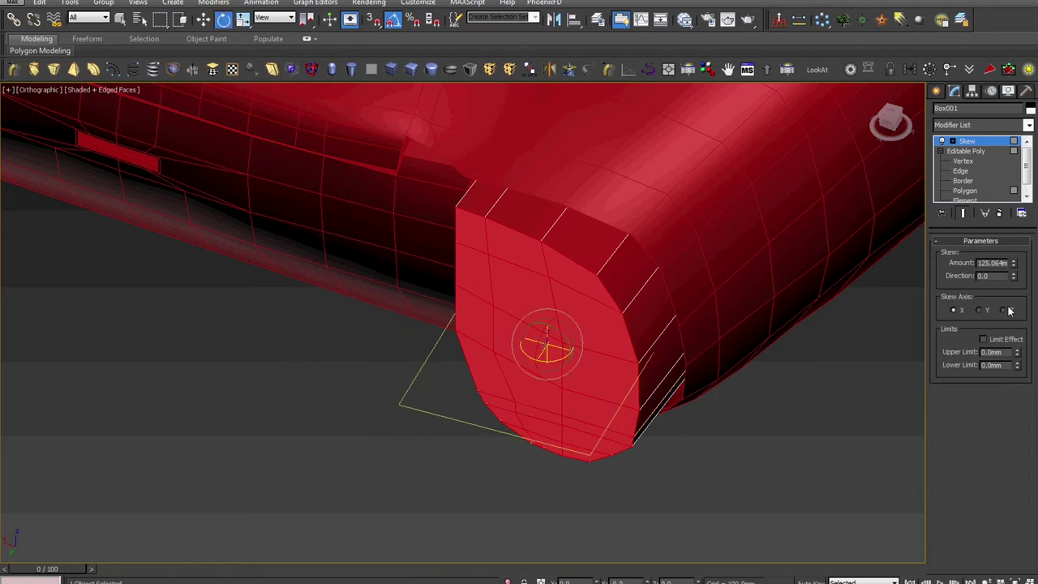
click(1005, 311)
drag(563, 330, 610, 358)
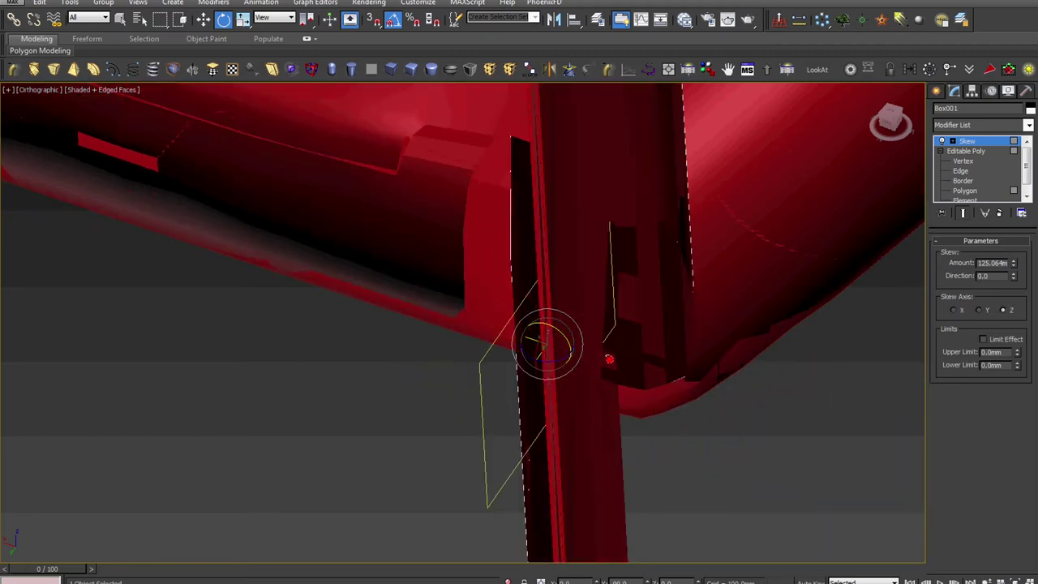
drag(1016, 267, 1020, 328)
right_click(1013, 267)
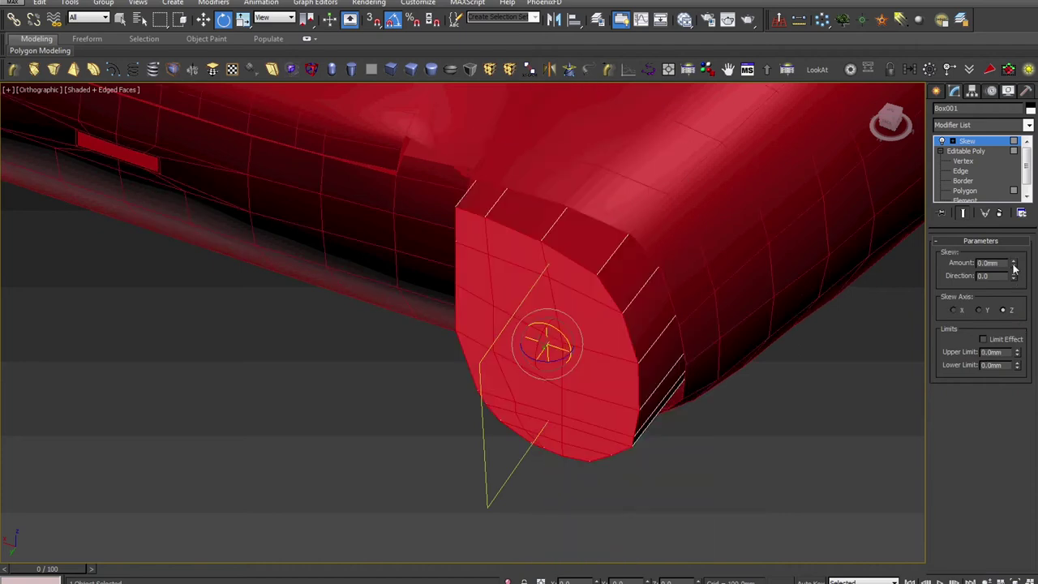
- Test a 0.1 mm skew on the Z axis while rotating the Skew gizmo, then return the amount to zero
click(1014, 261)
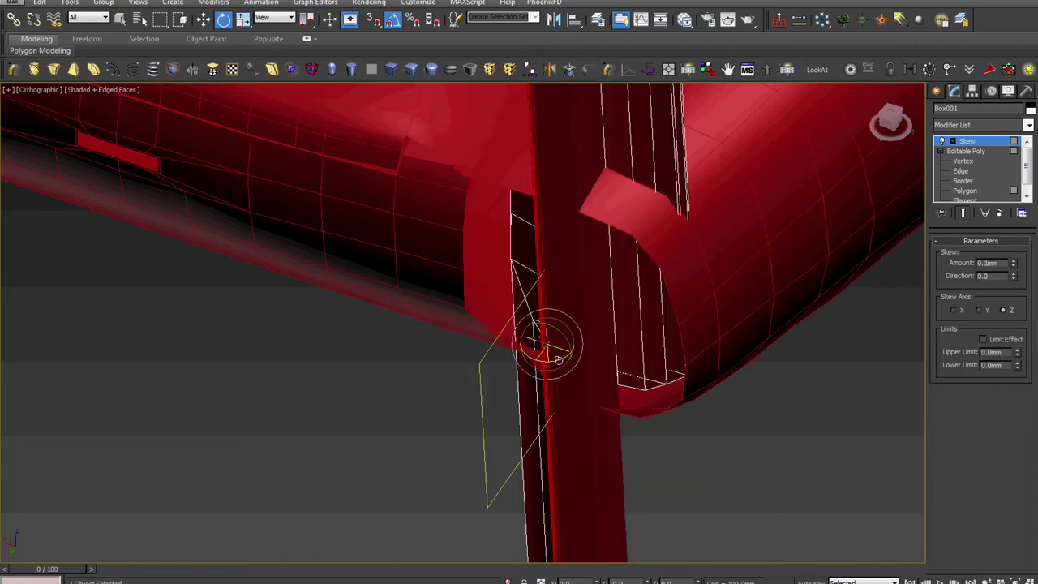
drag(536, 341, 537, 376)
alt+middle_drag(537, 377, 539, 380)
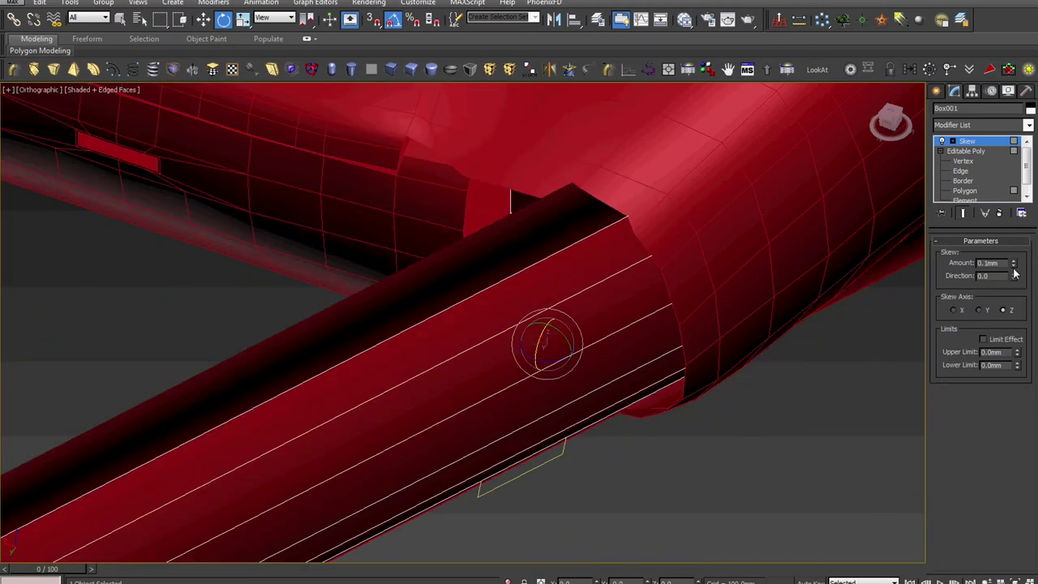
click(1013, 265)
drag(541, 332, 544, 350)
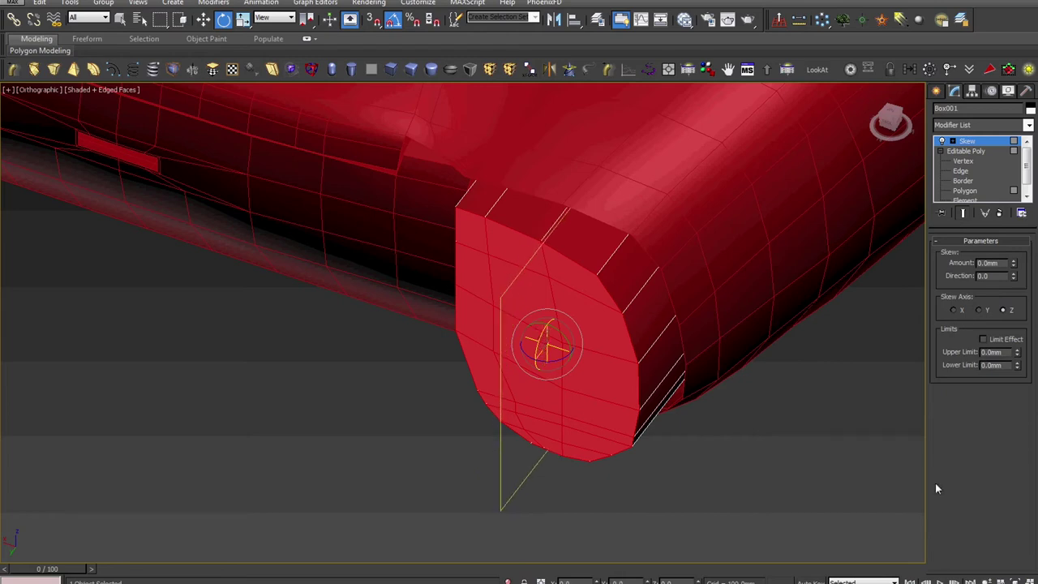
- Viewing the insert from the side, set the skew amount to 50 mm, try the Y and X axes, and rotate the gizmo
key(ctrl+r)
drag(481, 389, 456, 326)
alt+middle_drag(456, 325, 415, 349)
key(e)
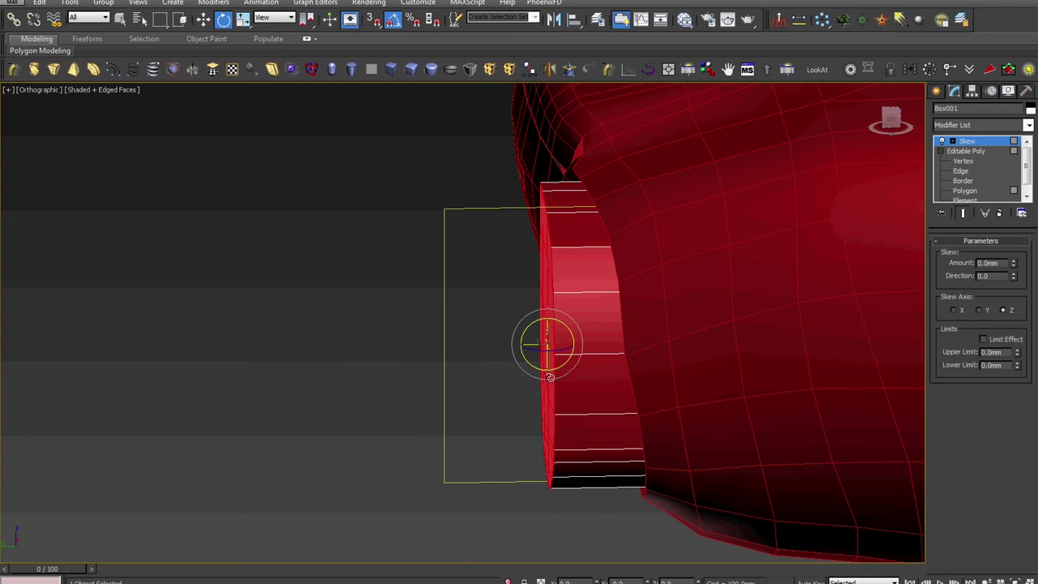
click(980, 309)
double_click(998, 262)
text(50)
key(Return)
click(955, 310)
drag(550, 348, 613, 354)
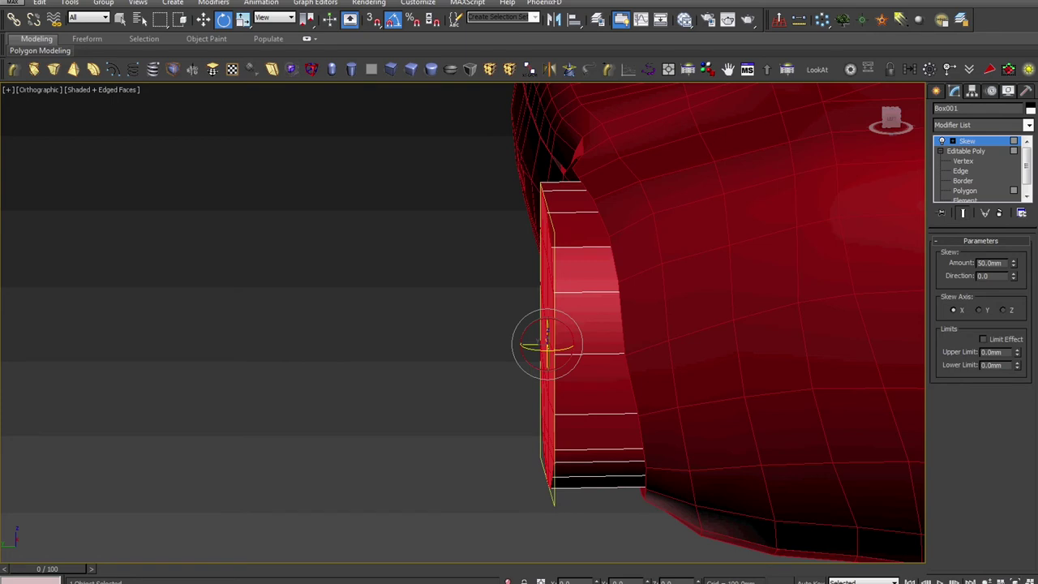
- Switch the skew axis to Z, rotate the gizmo in front of the insert's face, and reset the skew amount to zero
alt+middle_drag(521, 380, 611, 381)
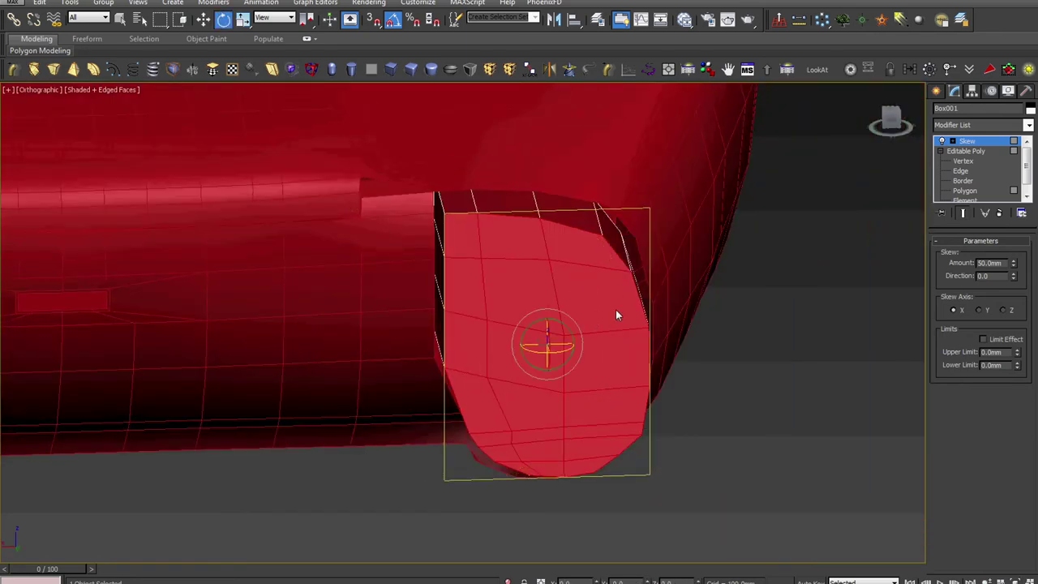
click(1005, 310)
drag(564, 324, 614, 341)
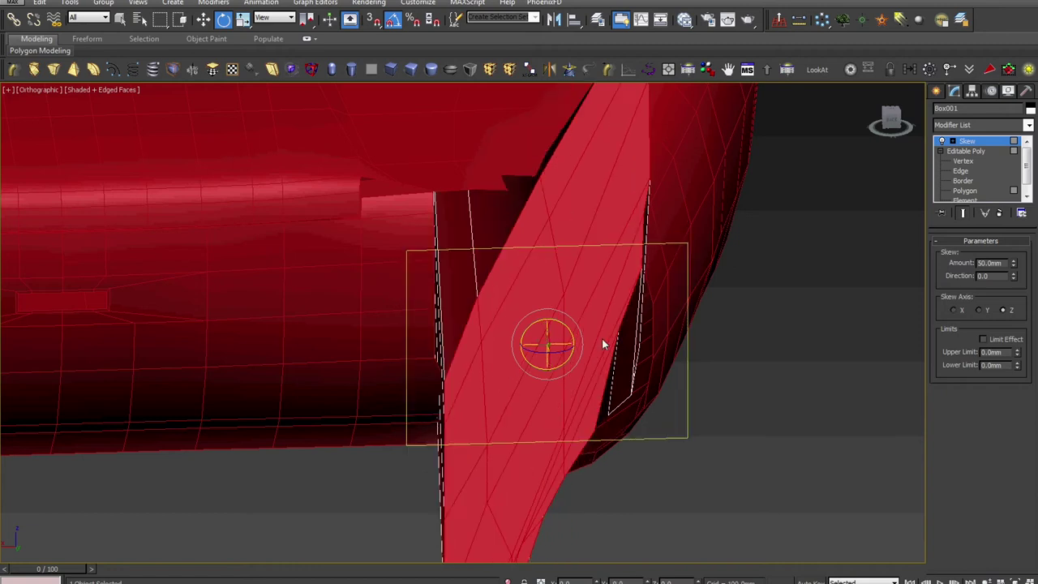
drag(1015, 272, 1012, 320)
right_click(1013, 269)
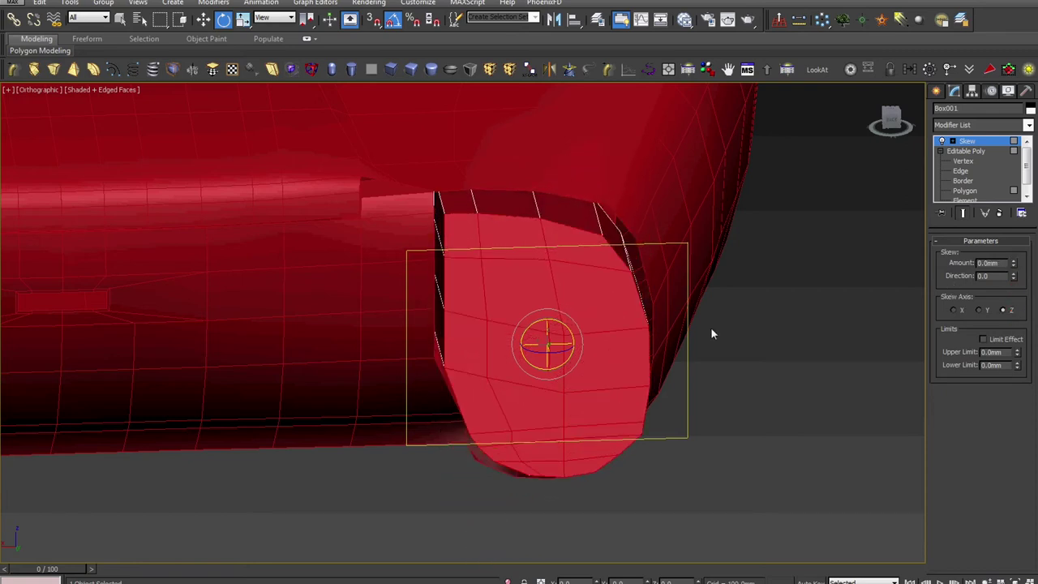
- Rotate the Skew gizmo in the Back view and test a 0.1 mm skew before returning the amount to zero
drag(559, 351, 621, 358)
key(v)
click(634, 376)
drag(479, 320, 473, 320)
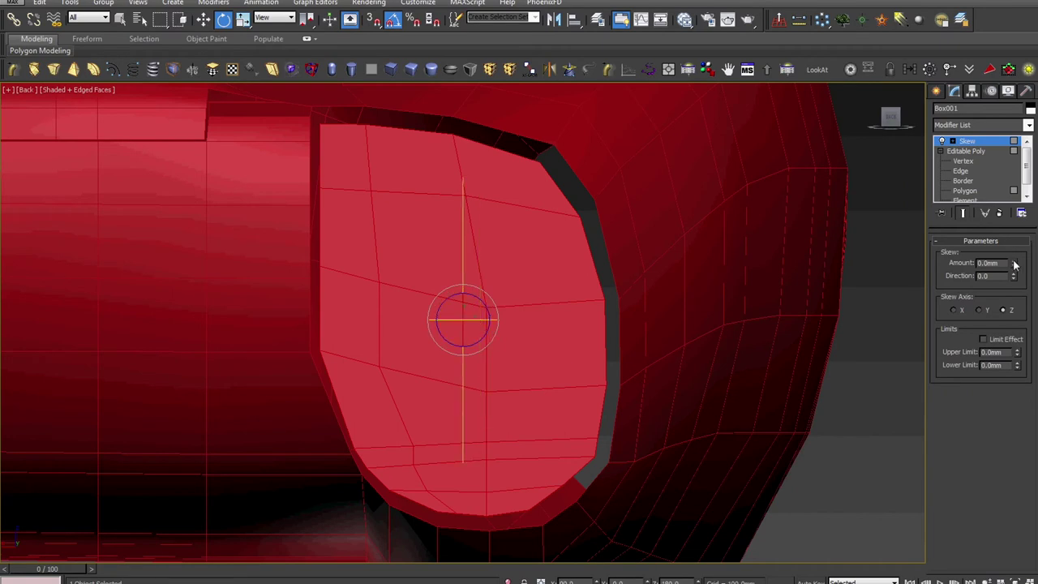
click(1013, 264)
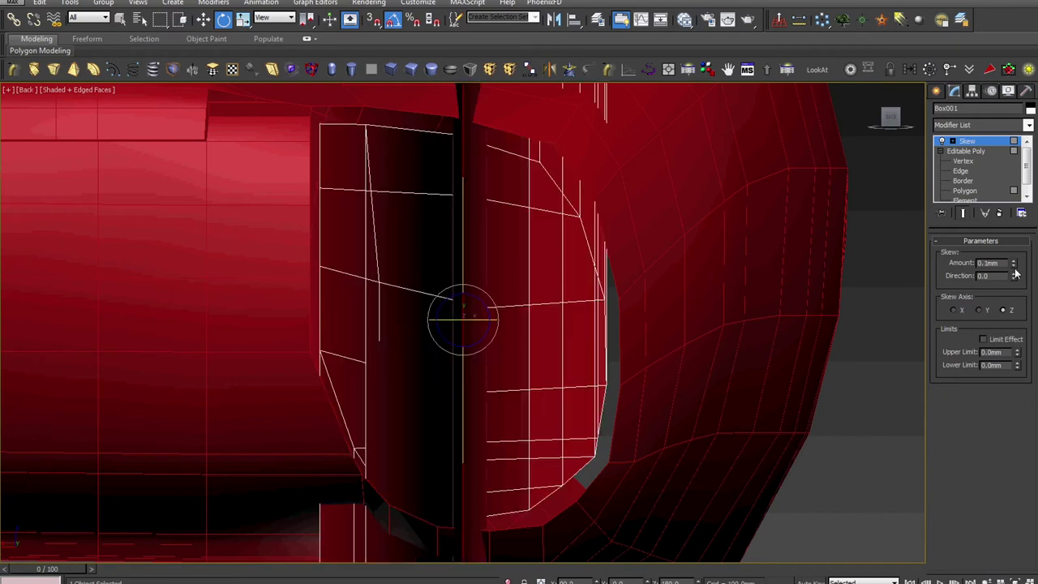
click(1013, 266)
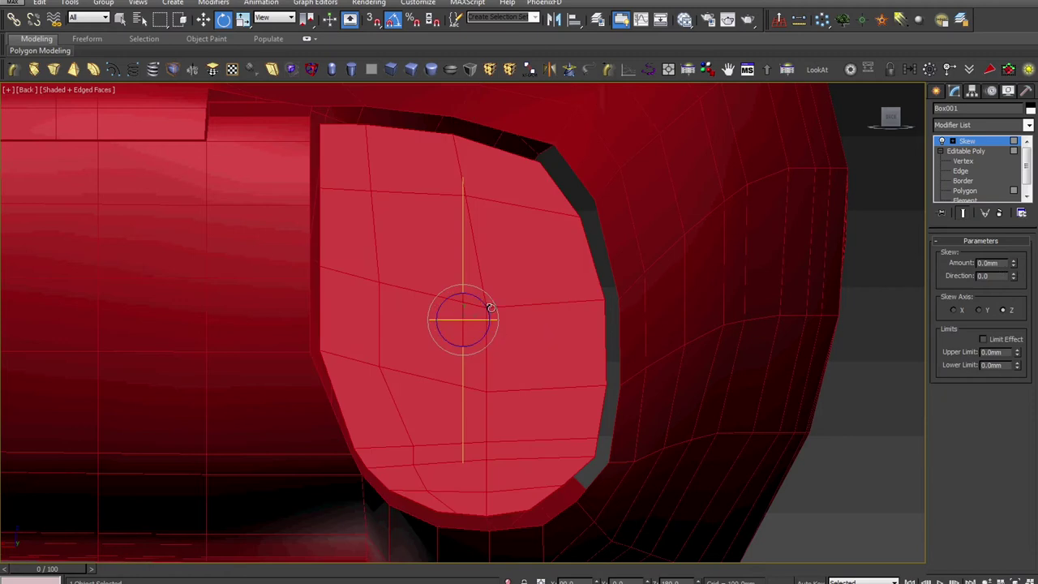
drag(488, 306, 538, 341)
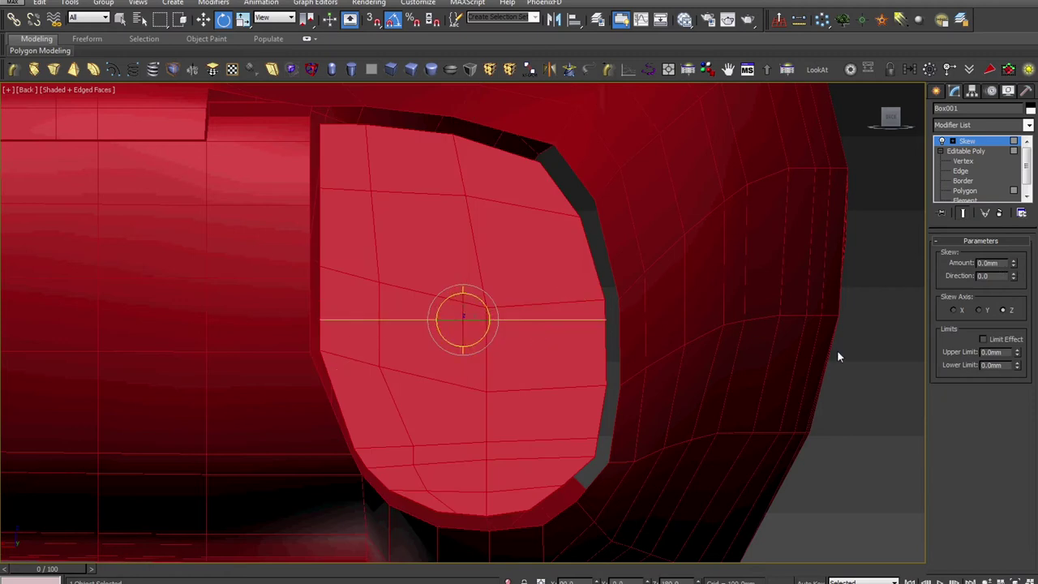
- Set the skew amount to 20 mm, try the Y and X axes, and check the insert's front face from the side
click(979, 310)
double_click(1003, 262)
text(20)
key(Return)
click(955, 310)
drag(474, 300, 407, 336)
click(1015, 582)
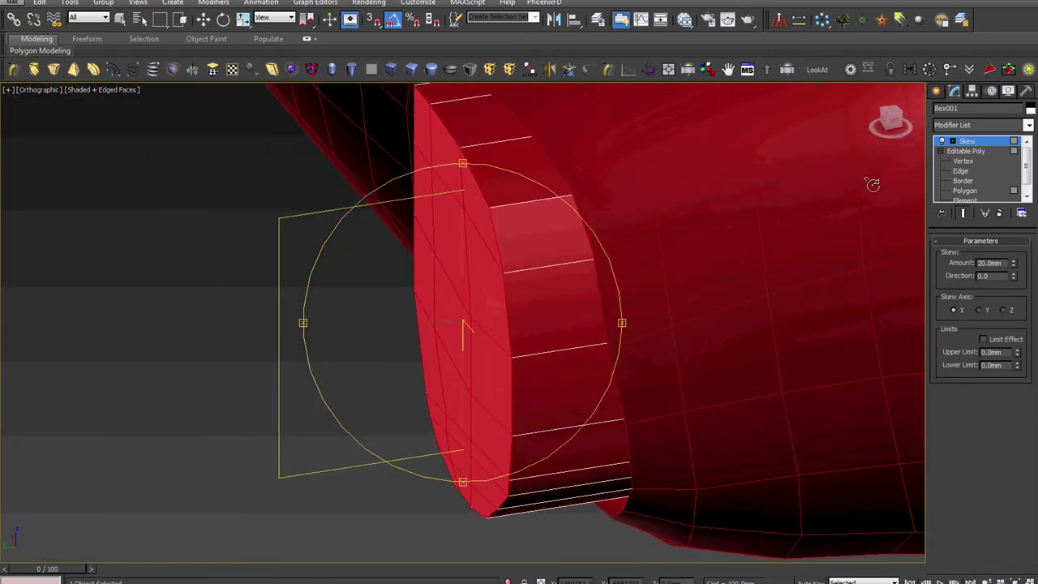
- Move the Skew modifier's center up to the gizmo's upper edge and try skewing along the Z axis
click(953, 141)
click(979, 162)
key(w)
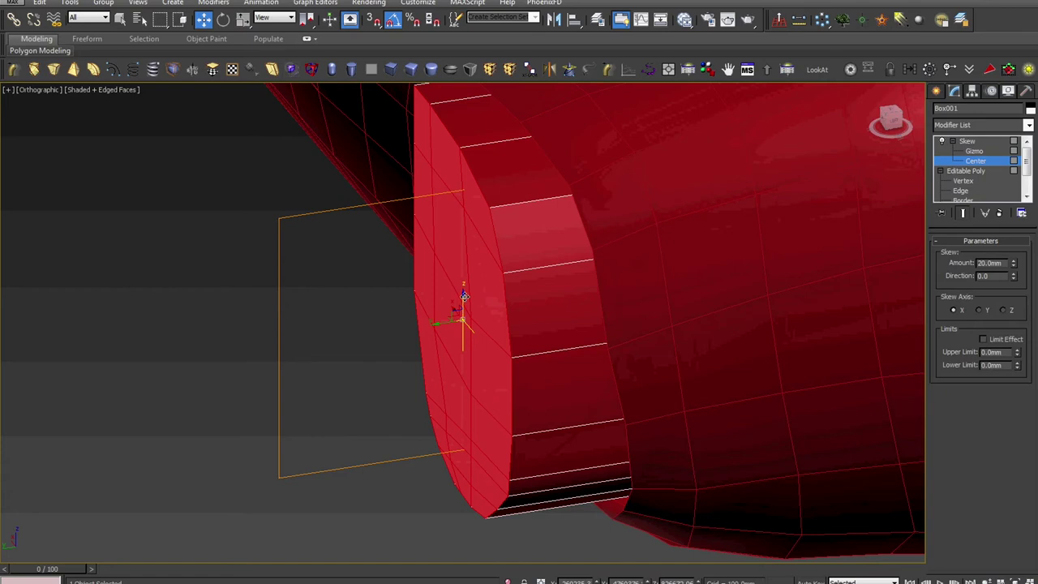
drag(464, 296, 468, 163)
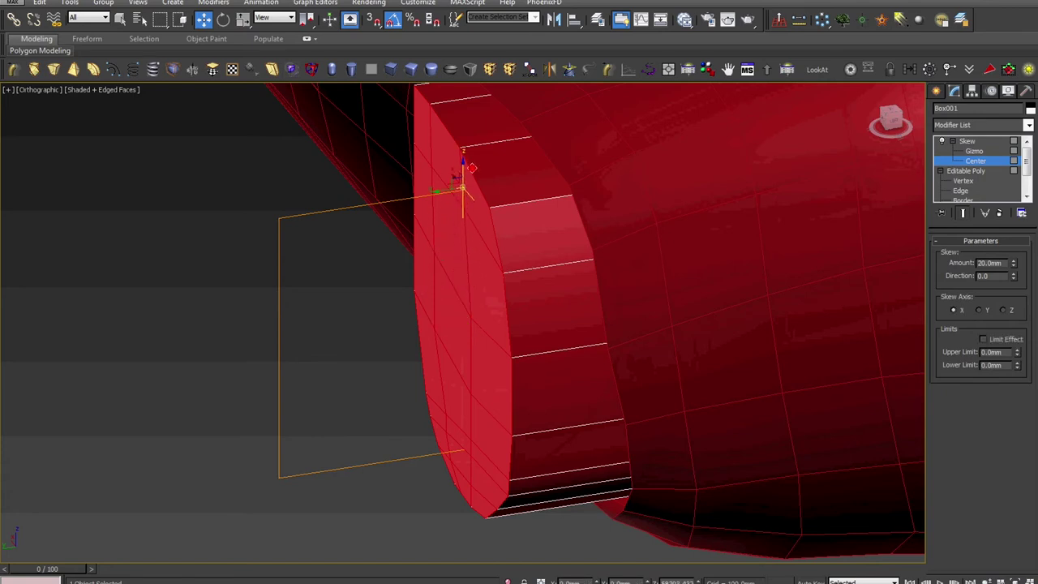
click(1005, 310)
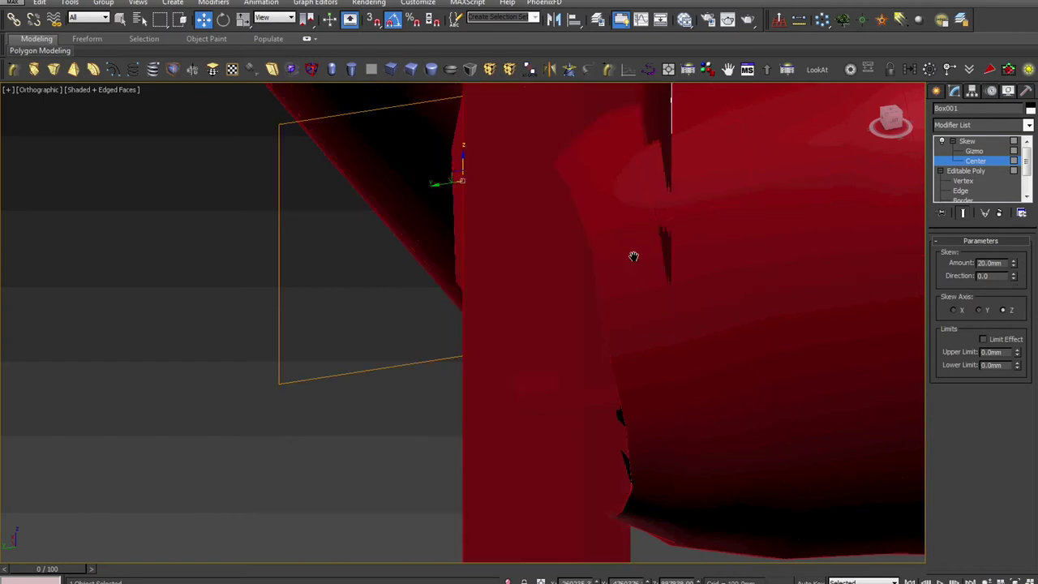
scroll(633, 256, down, 4)
alt+middle_drag(558, 340, 621, 334)
- Delete the Skew modifier from the box insert
right_click(989, 141)
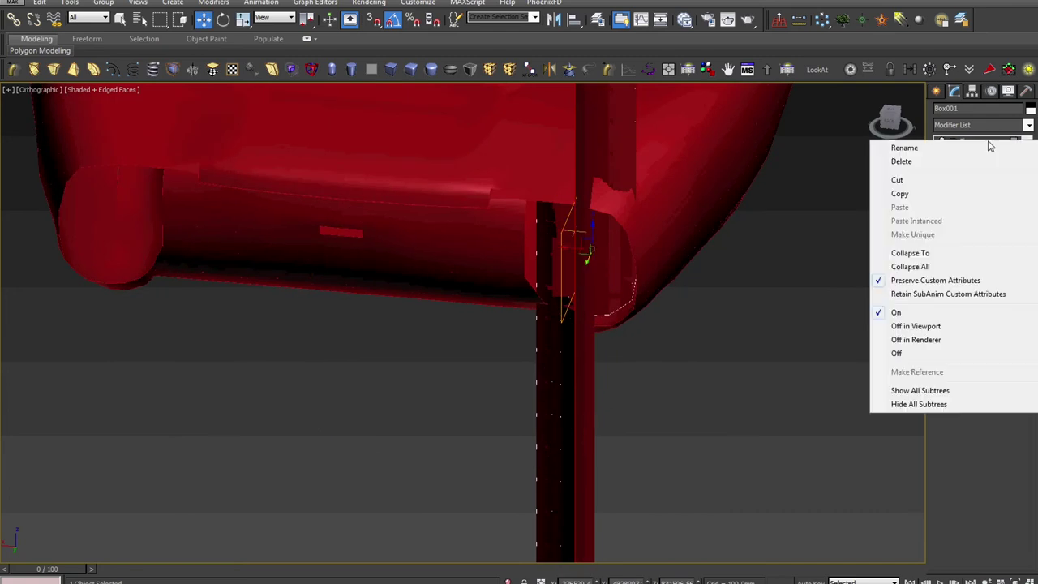
click(989, 161)
middle_drag(708, 243, 680, 307)
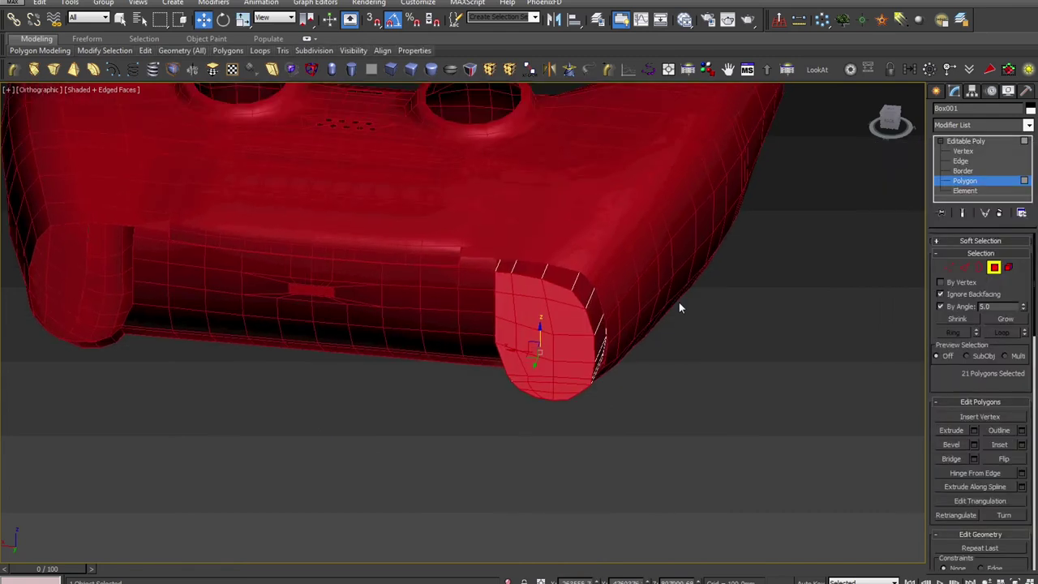
- In the Left view, convert the insert's front polygon selection to vertices and apply an FFD 2x2x2 modifier to them
key(l)
key(z)
right_click(603, 300)
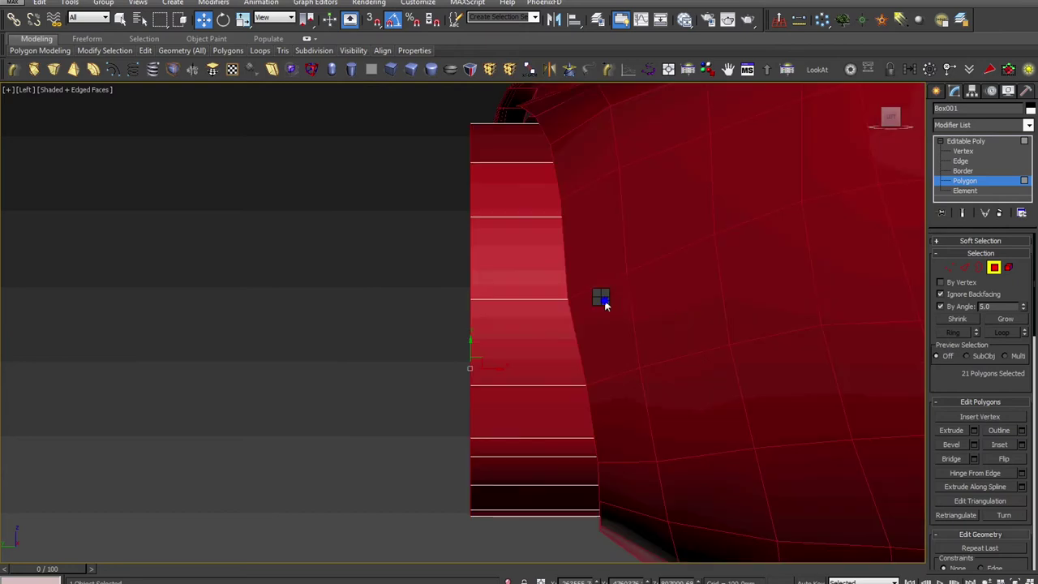
right_click(602, 298)
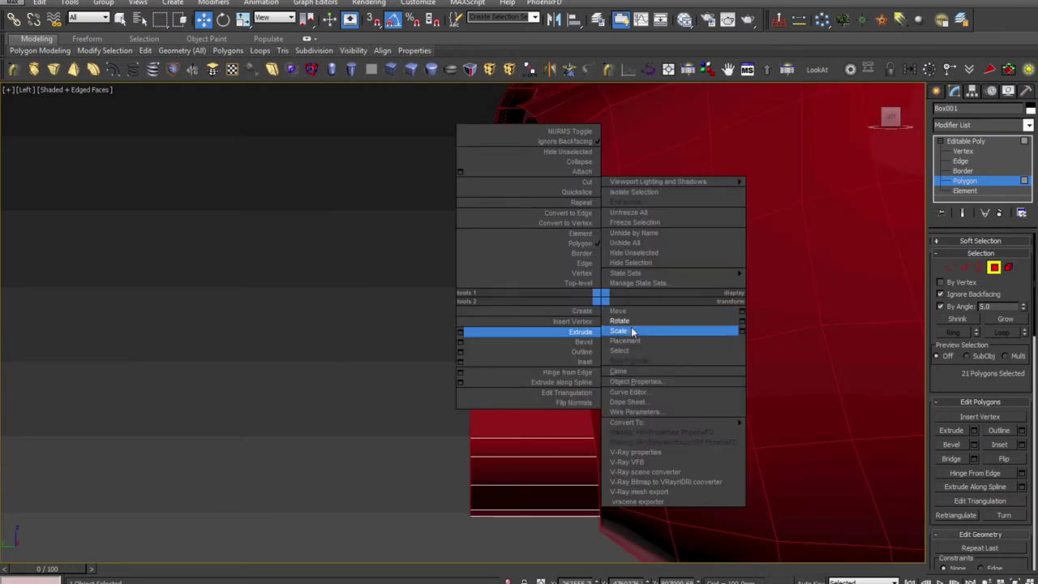
click(631, 333)
right_click(519, 366)
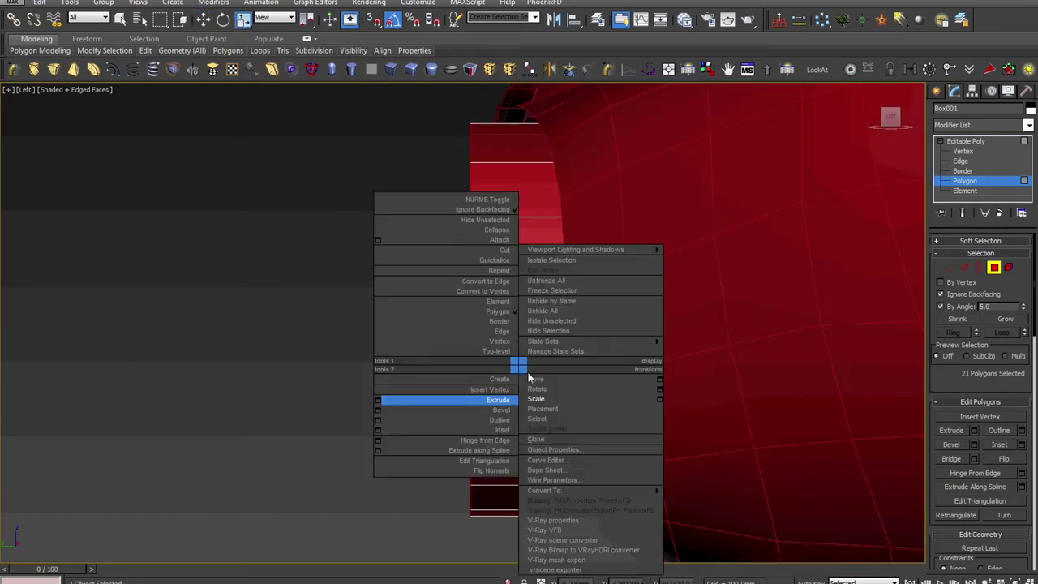
click(531, 376)
right_click(531, 376)
click(494, 302)
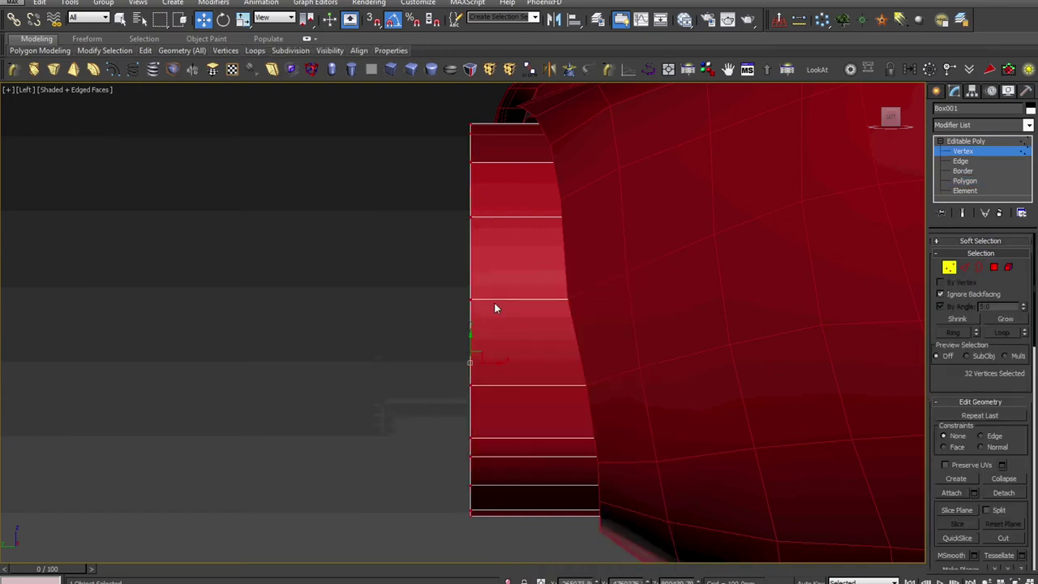
click(511, 69)
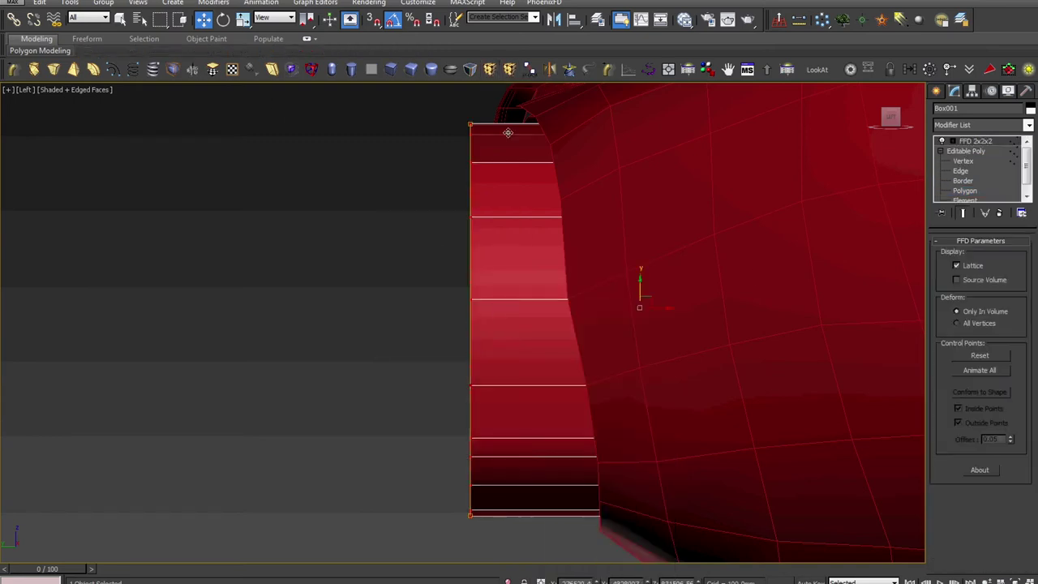
- Pull the upper FFD control points outward to slope the insert's front face, and convert the object back to Editable Poly
key(1)
drag(447, 156, 452, 123)
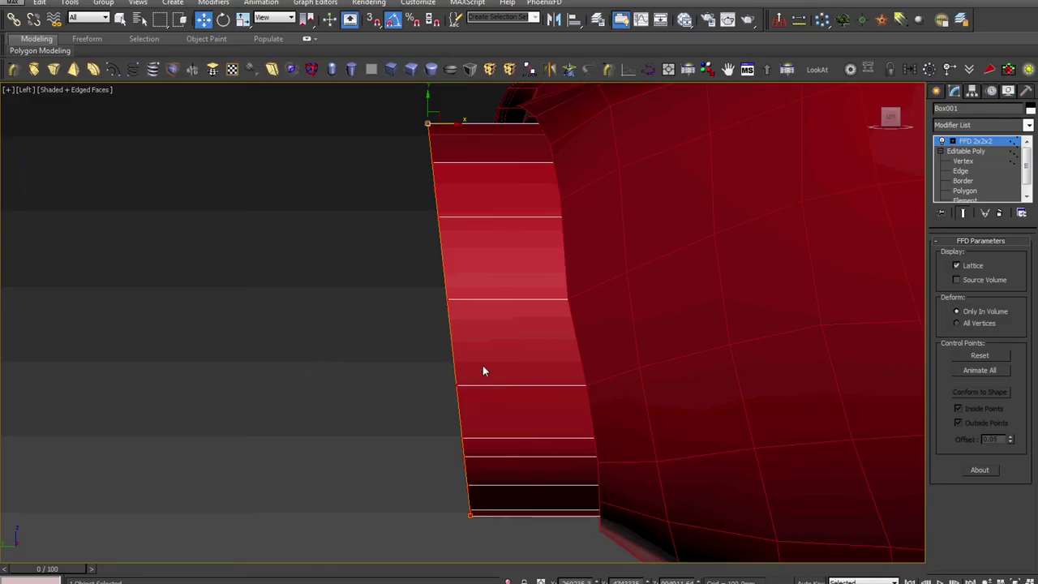
right_click(386, 122)
mouse_move(487, 241)
click(560, 255)
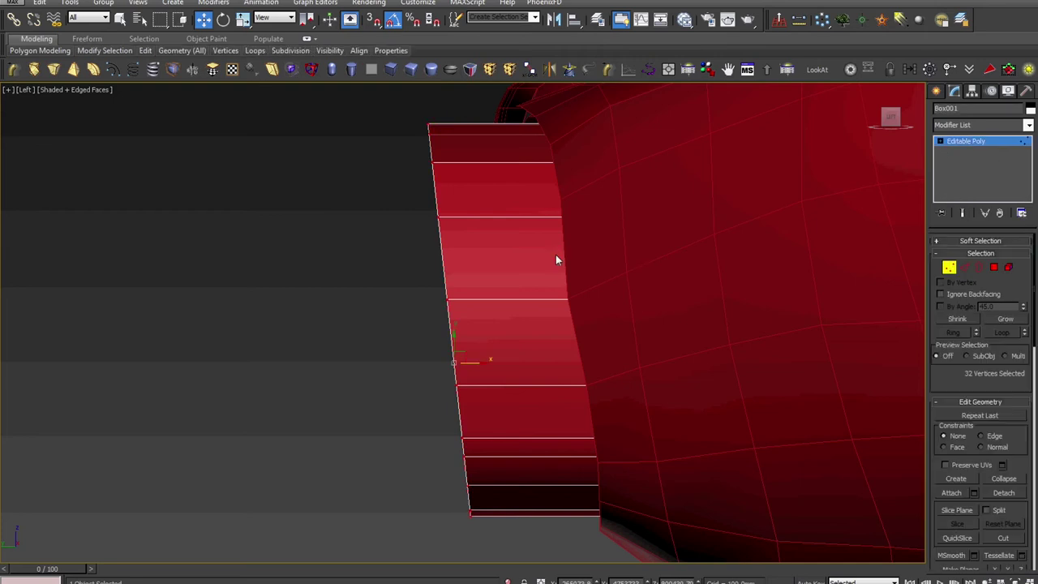
- Move the selected front-face vertices back toward the controller body to shorten the insert, and activate the Scale tool
drag(476, 362, 519, 371)
scroll(520, 370, down, 5)
alt+middle_drag(519, 371, 586, 428)
scroll(533, 387, up, 4)
alt+middle_drag(533, 382, 507, 398)
right_click(539, 303)
click(566, 336)
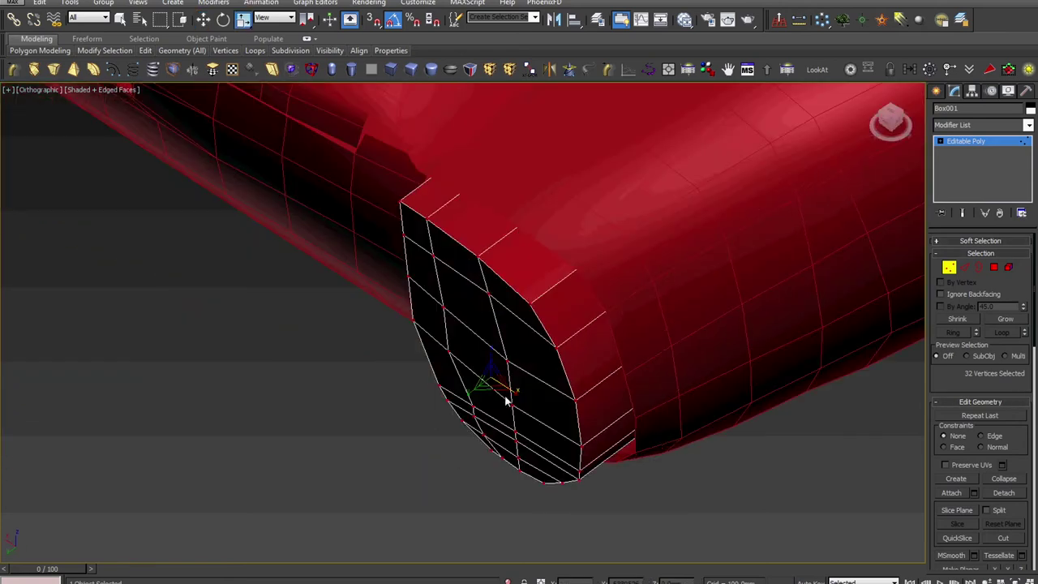
- Compare the insert's sloped front face with the L1 and L2 shoulder buttons in the reference photo
alt+middle_drag(577, 406, 636, 408)
key(alt+Tab)
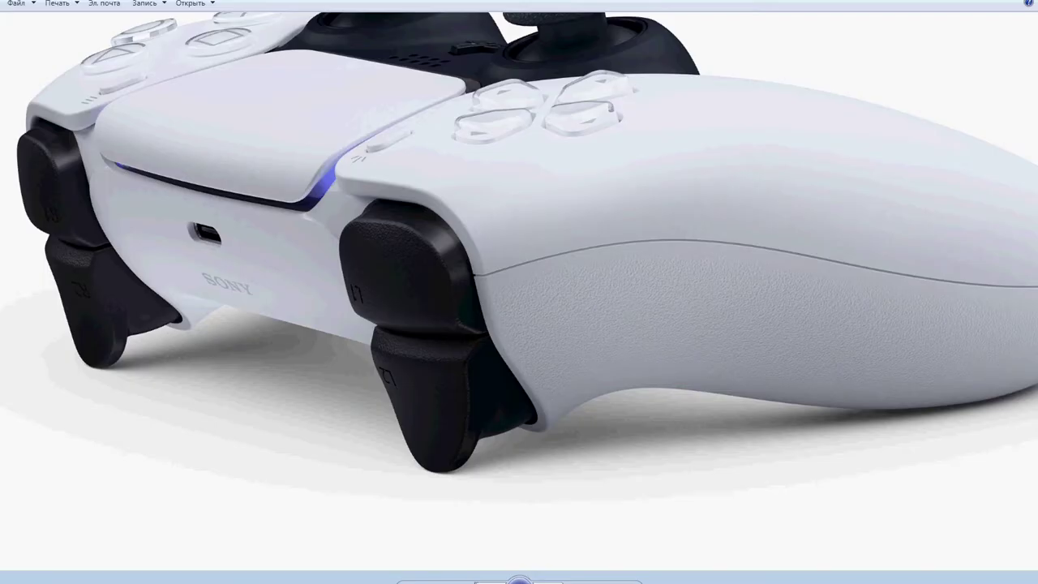
key(alt+Tab)
alt+middle_drag(514, 396, 402, 460)
key(alt+Tab)
key(alt+Tab)
- Examine the insert's outline in the Back view and browse further reference photos of the controller for the shoulder button shape
middle_drag(536, 403, 571, 354)
key(v)
click(581, 374)
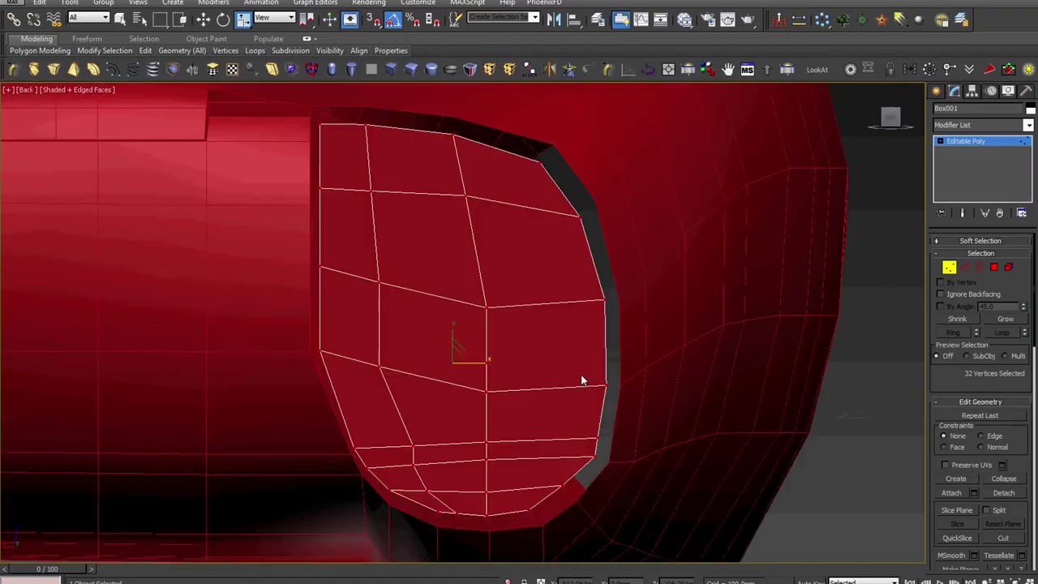
middle_drag(574, 376, 612, 377)
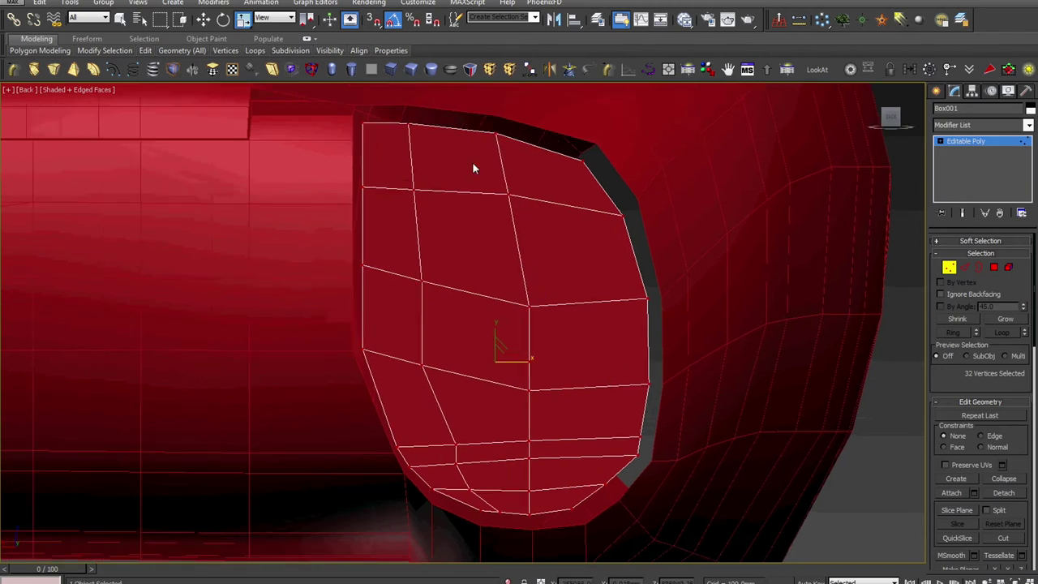
key(alt+Tab)
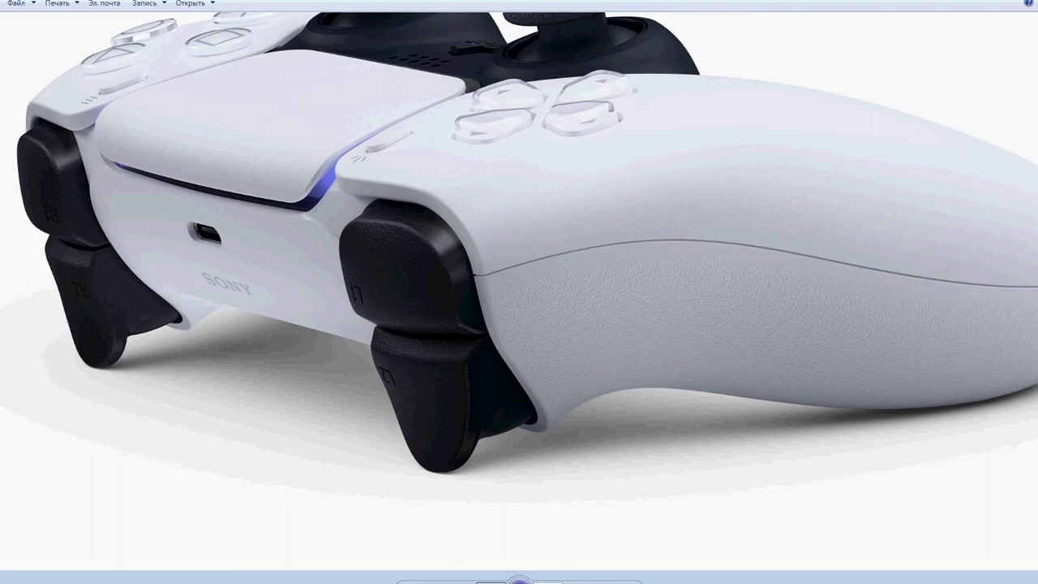
click(491, 582)
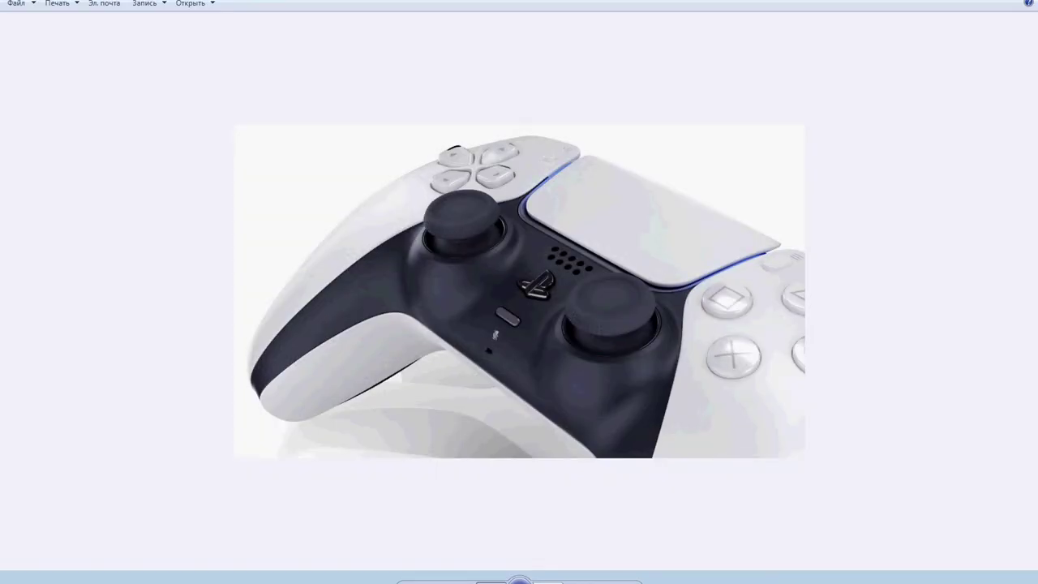
key(Right)
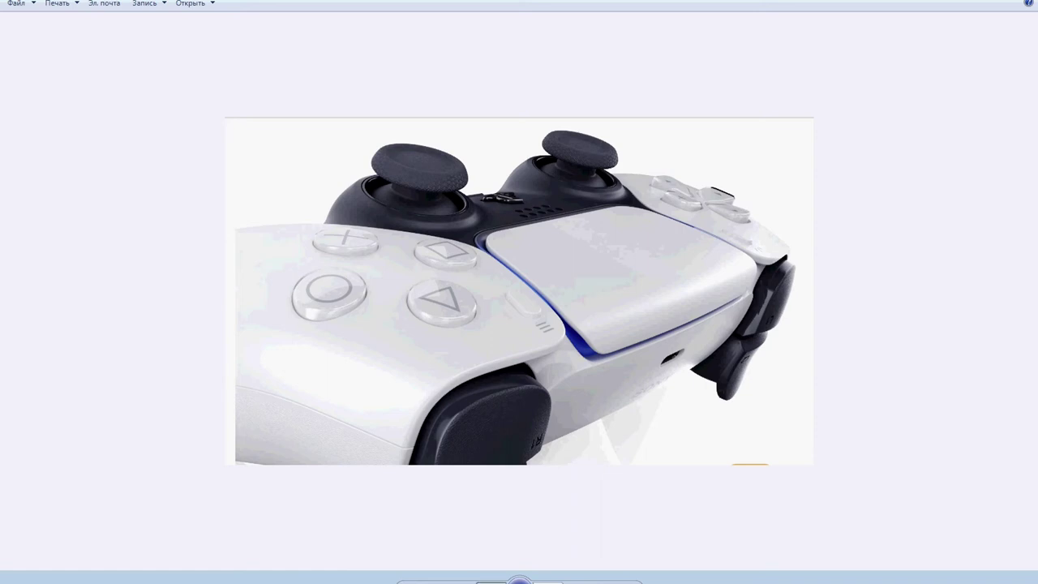
- Browse the controller reference photos and examine the L1 and L2 shoulder button outlines in the rear-view photo named 2
key(Right)
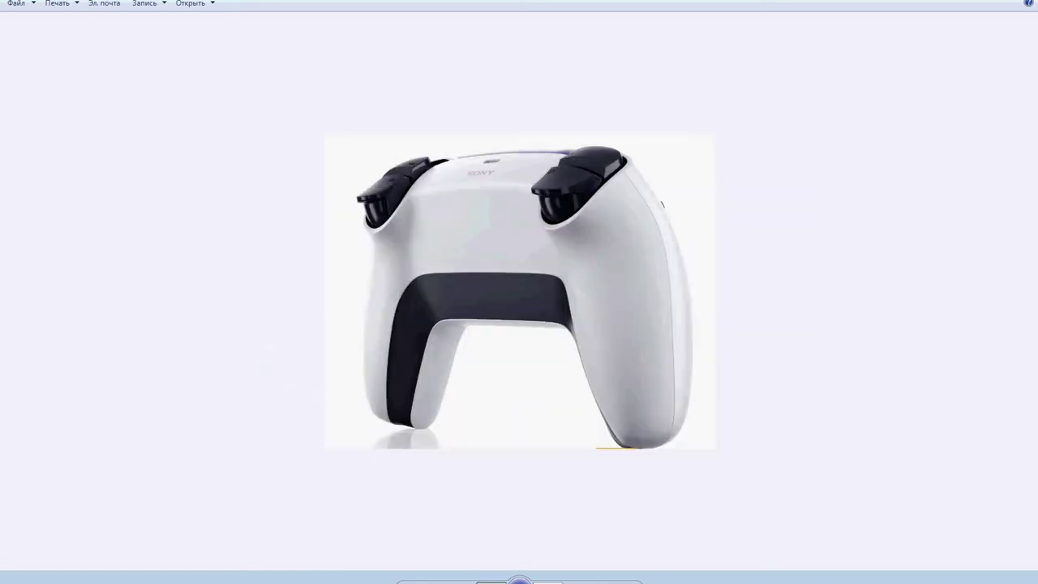
key(Right)
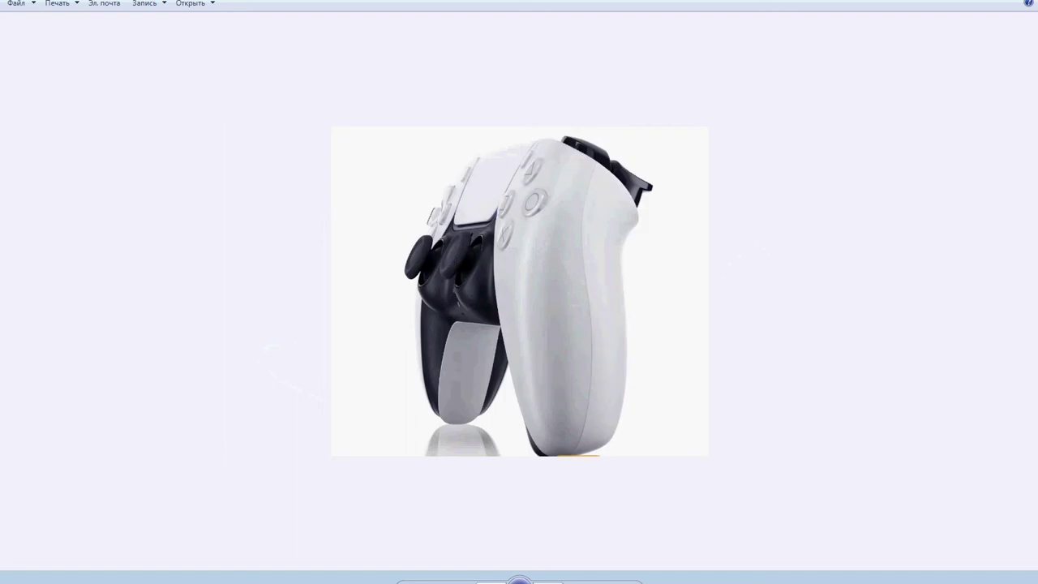
key(Right)
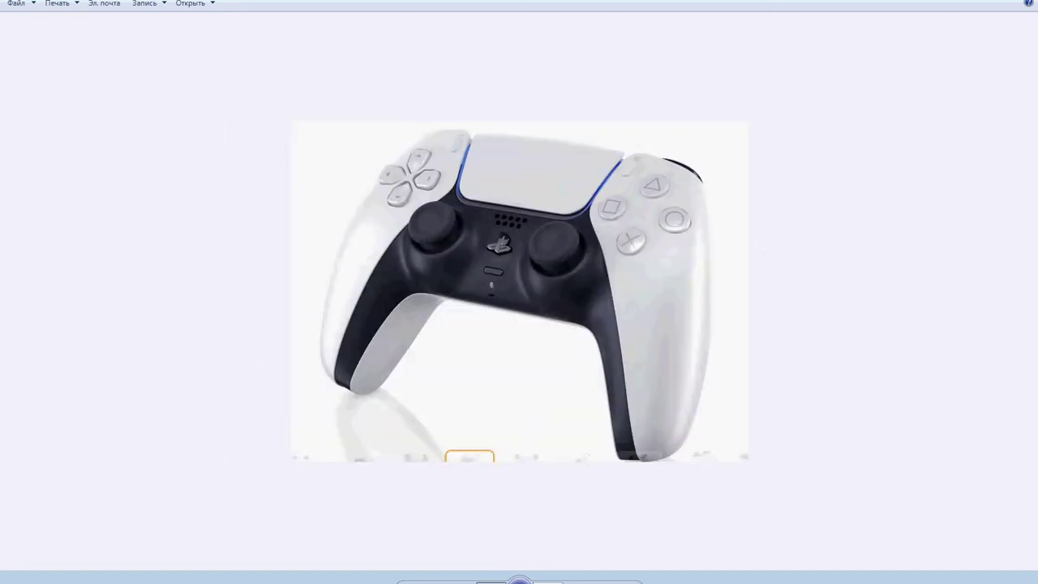
key(Right)
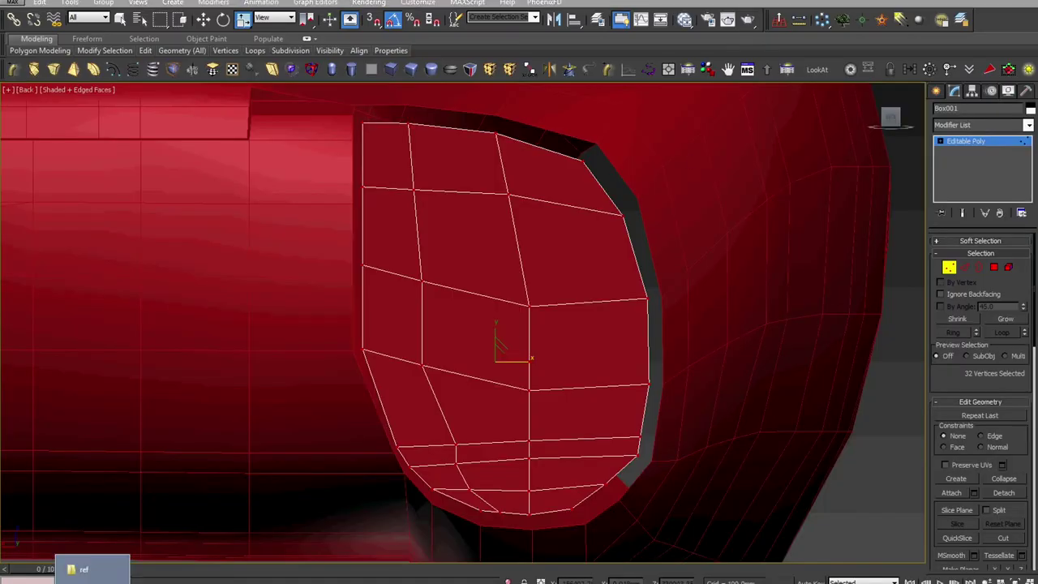
click(93, 572)
click(417, 269)
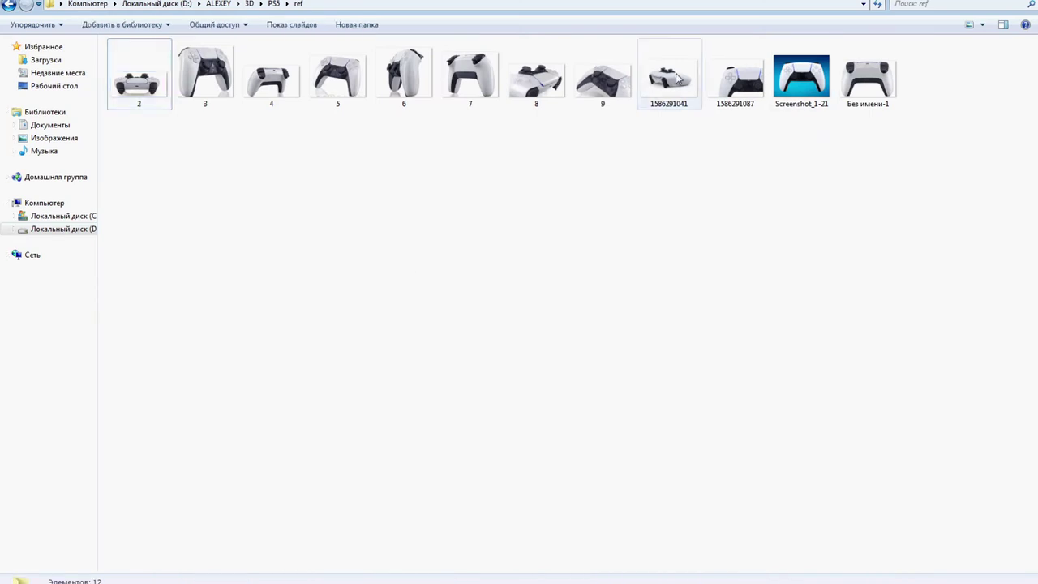
click(138, 86)
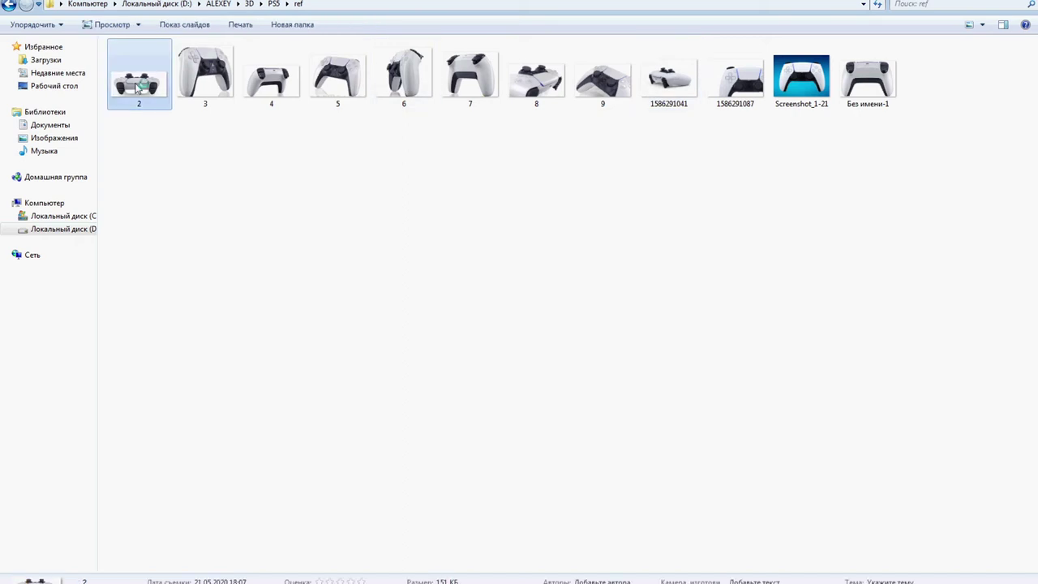
double_click(138, 86)
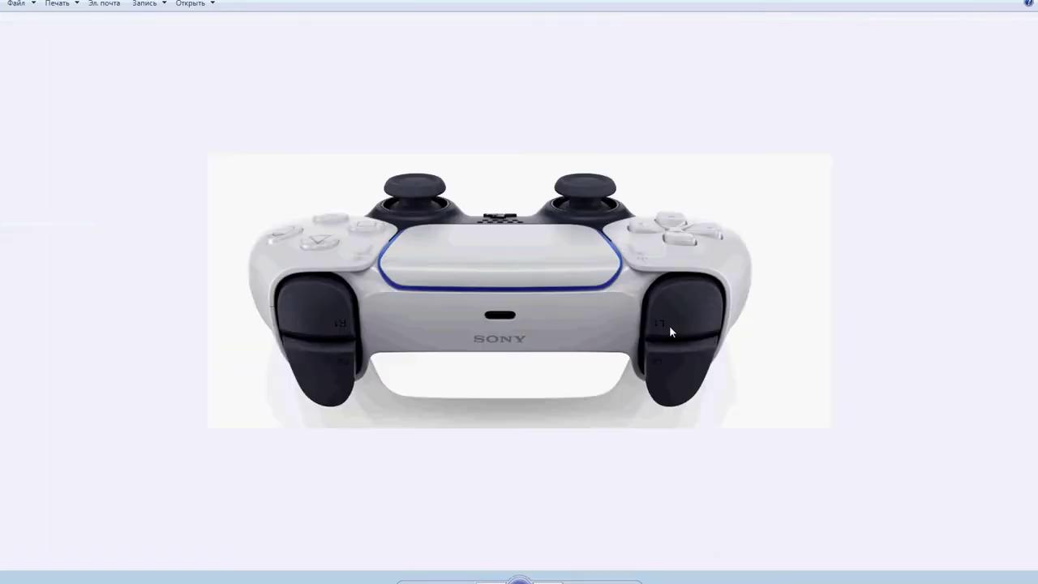
scroll(688, 325, up, 3)
scroll(688, 325, up, 1)
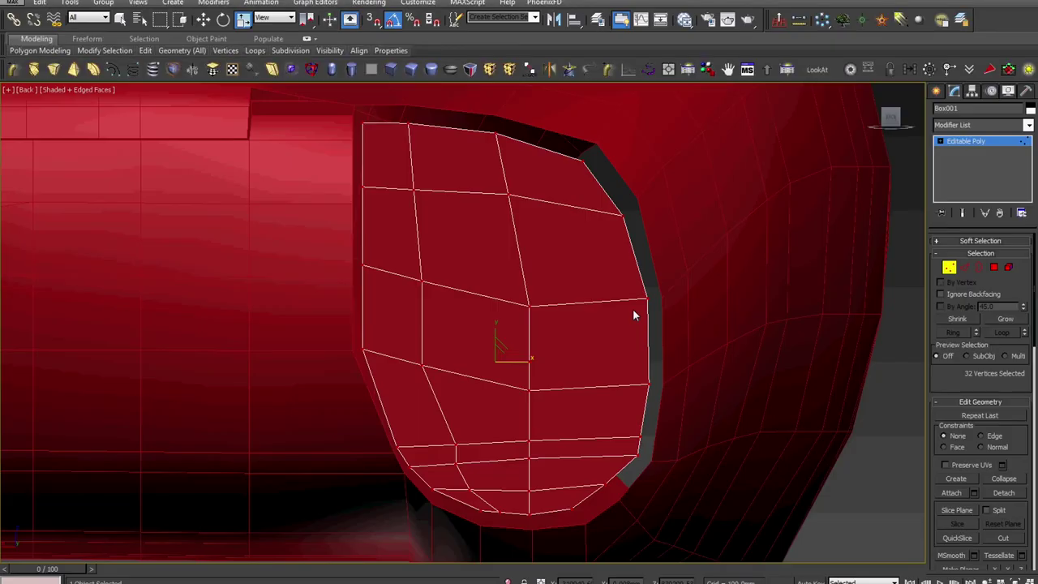
- Move the insert's upper corner vertices nearest the controller's centre down and inward to round that corner
middle_drag(632, 308, 621, 359)
scroll(381, 181, up, 3)
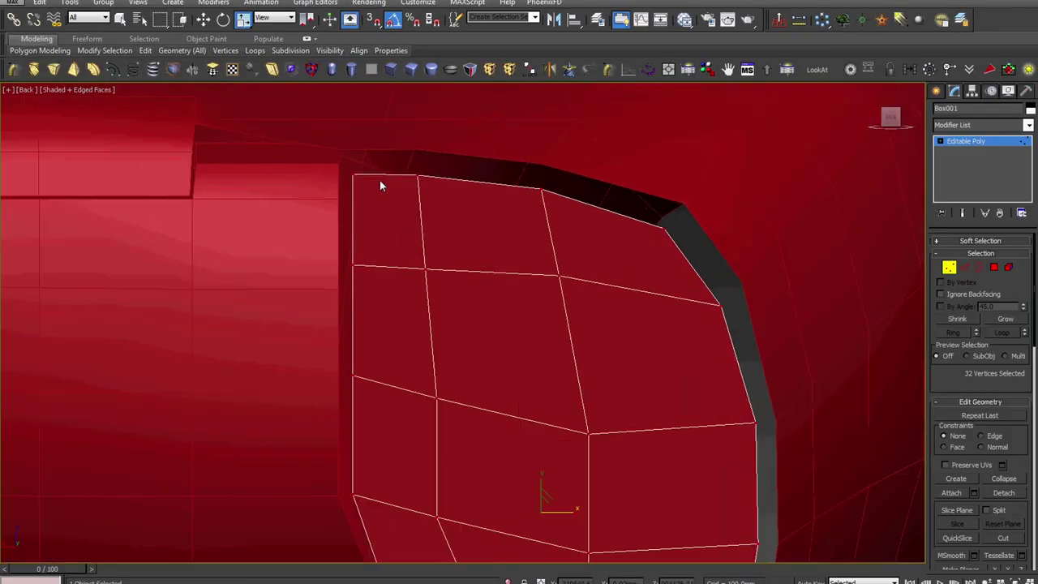
drag(376, 160, 338, 200)
right_click(365, 165)
click(380, 177)
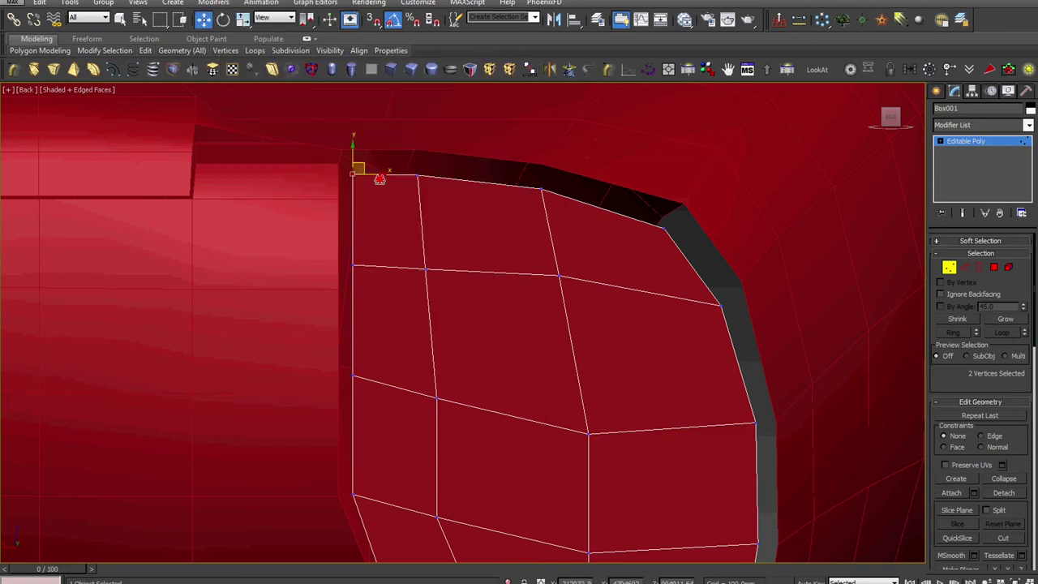
drag(365, 165, 379, 197)
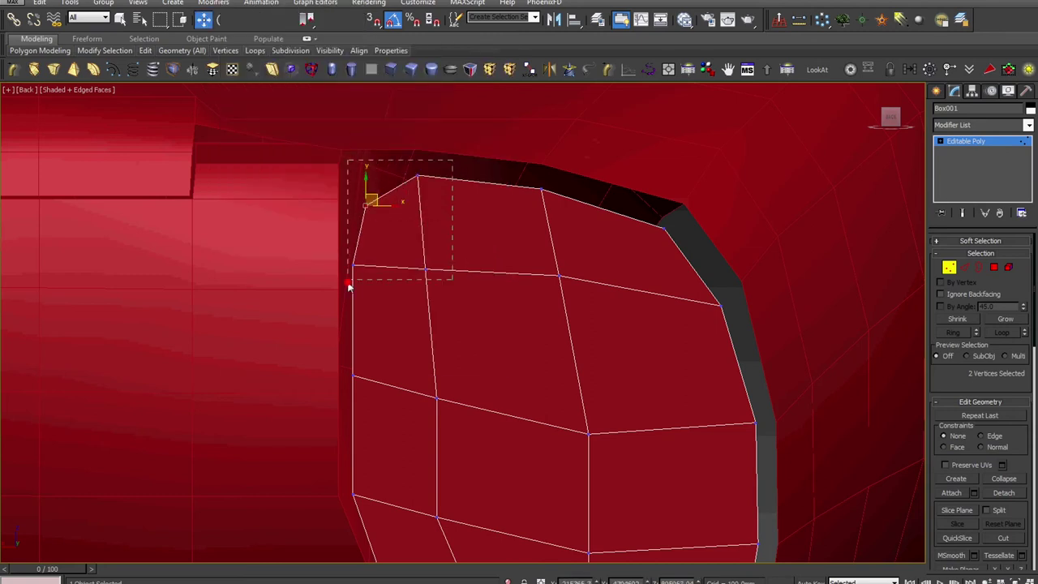
drag(349, 284, 340, 296)
drag(403, 217, 424, 230)
click(465, 375)
scroll(465, 375, down, 2)
middle_drag(466, 375, 475, 288)
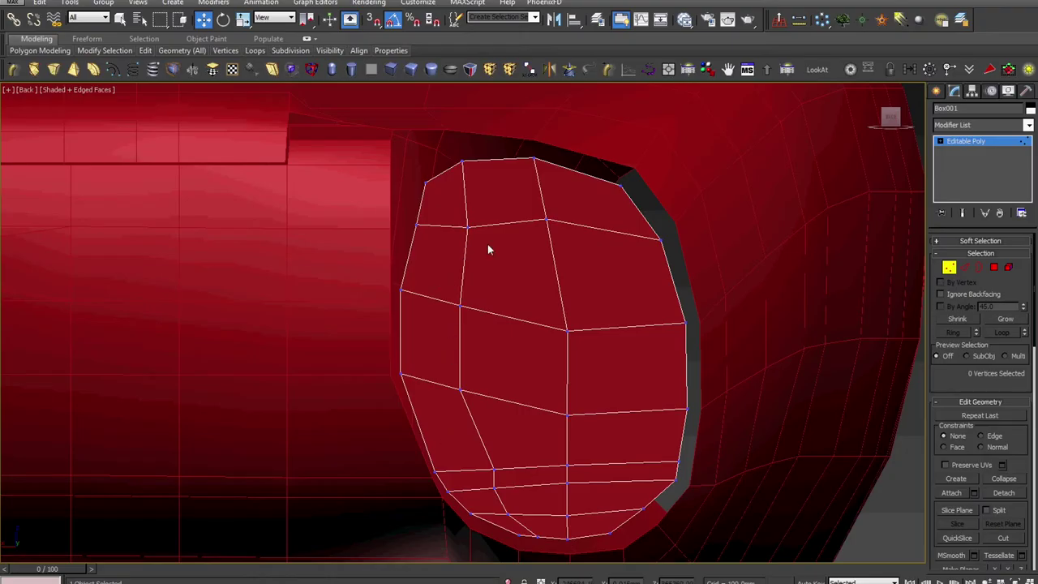
- Shift the insert's rounded corner vertices slightly back toward the controller's centre, and lower the nearby middle vertex to even its row
drag(488, 245, 403, 135)
drag(471, 199, 459, 201)
click(462, 243)
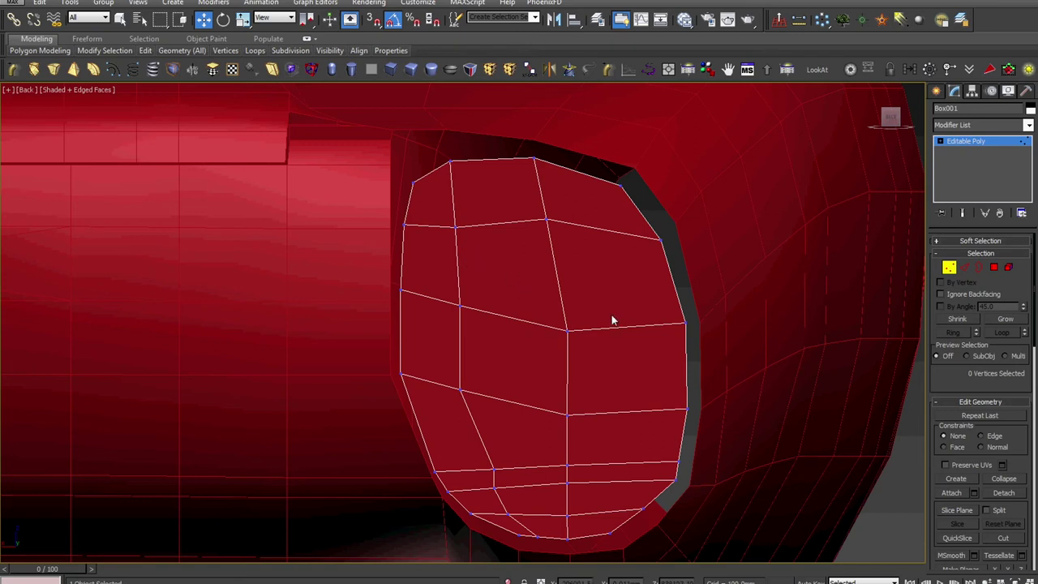
scroll(568, 215, up, 3)
drag(561, 197, 539, 243)
scroll(475, 246, down, 3)
middle_drag(462, 248, 475, 279)
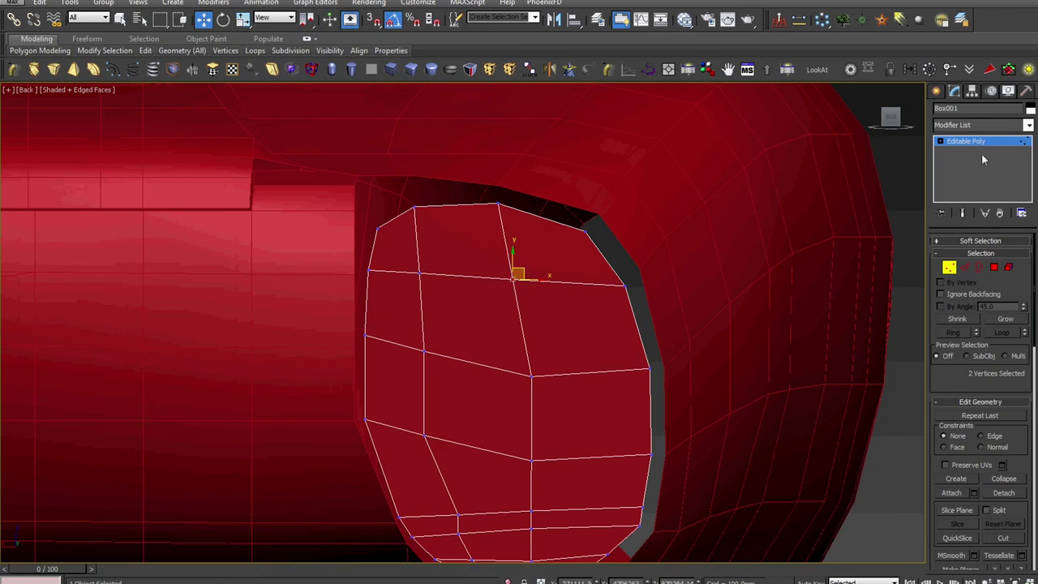
- Move the controller body's vertices at the opening's upper corner nearest the centre along the rim to round the opening like the insert
click(940, 142)
click(962, 142)
click(348, 200)
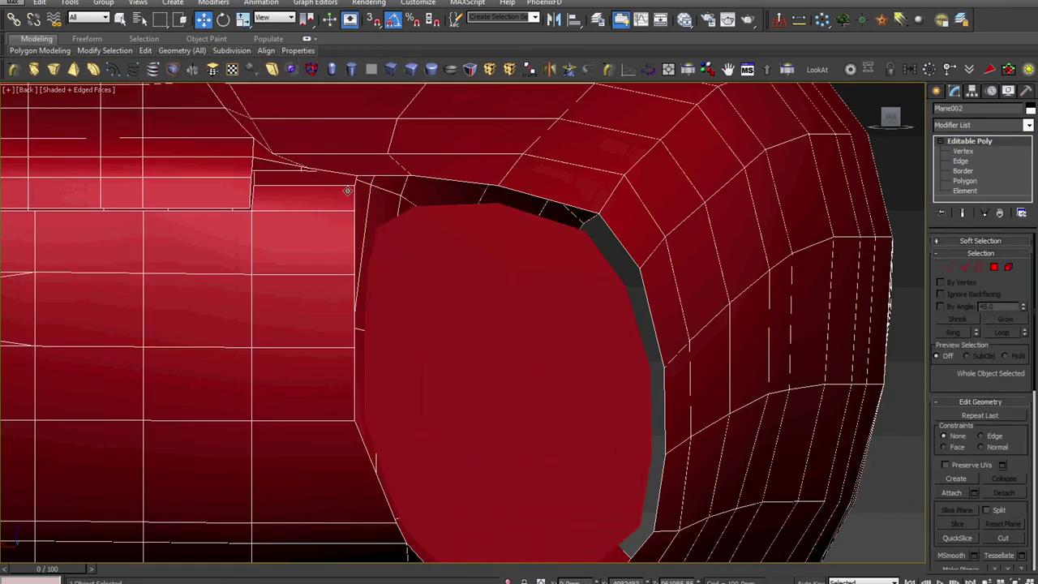
scroll(348, 190, up, 2)
click(961, 152)
click(359, 219)
mouse_move(381, 226)
middle_down()
mouse_move(401, 292)
mouse_move(412, 298)
mouse_move(397, 237)
middle_up()
scroll(403, 294, up, 2)
ctrl+drag(355, 271, 388, 261)
key(v)
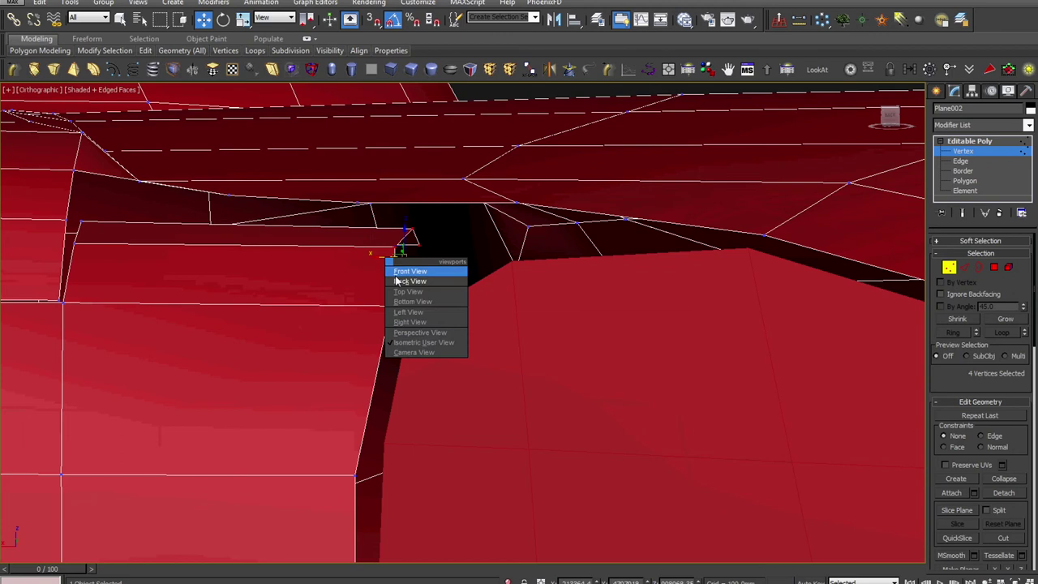
click(395, 281)
scroll(396, 281, down, 2)
scroll(466, 259, down, 3)
drag(480, 252, 501, 253)
alt+drag(499, 318, 434, 384)
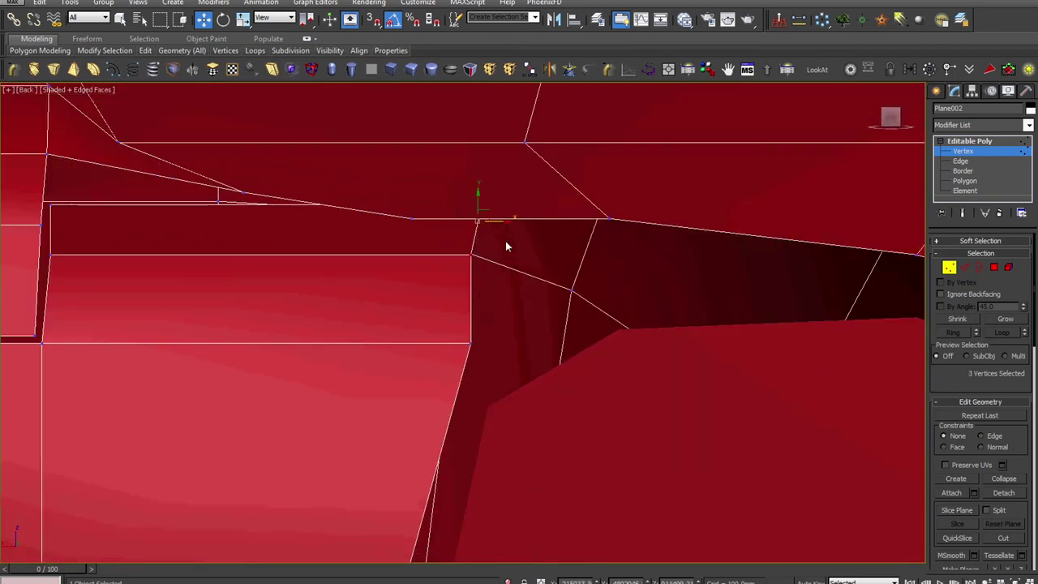
drag(502, 222, 651, 259)
scroll(651, 272, down, 5)
middle_drag(651, 285, 601, 325)
scroll(587, 313, down, 2)
scroll(601, 325, up, 5)
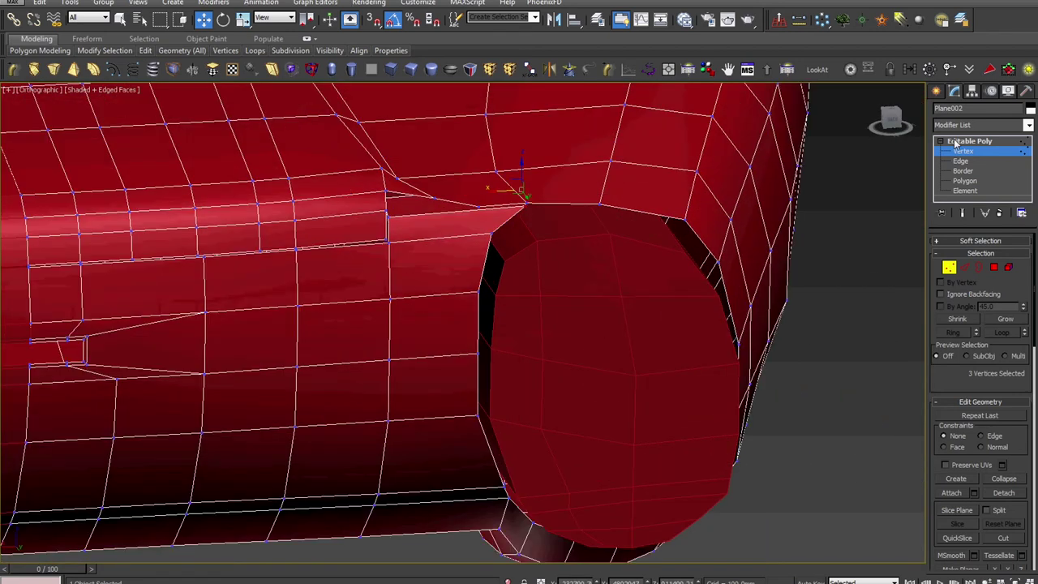
- Reselect the insert and, in the Back view, shift its lower-middle side vertices nearest the controller's centre slightly inward
click(965, 142)
click(621, 332)
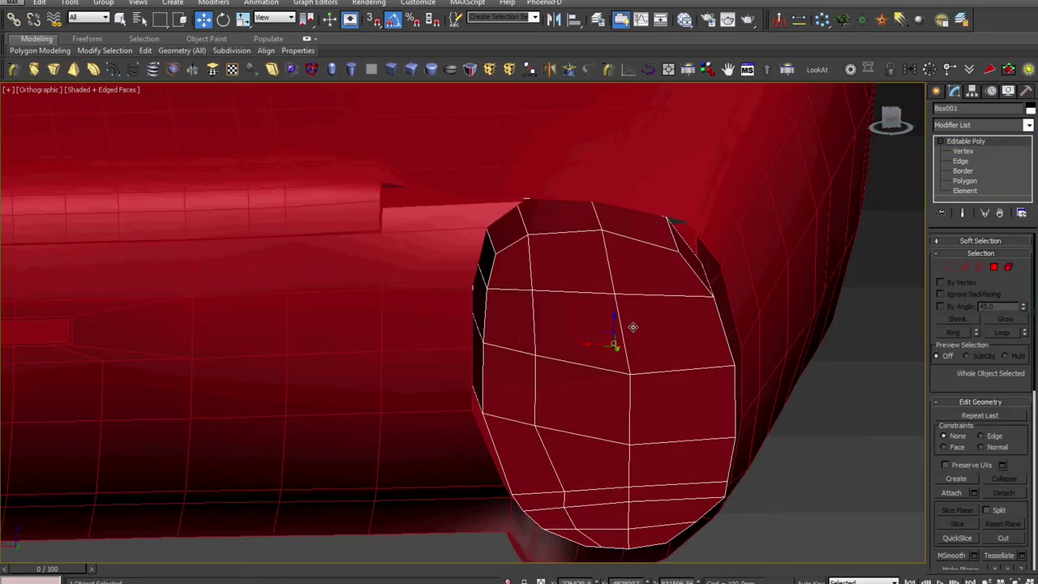
key(v)
click(642, 349)
key(z)
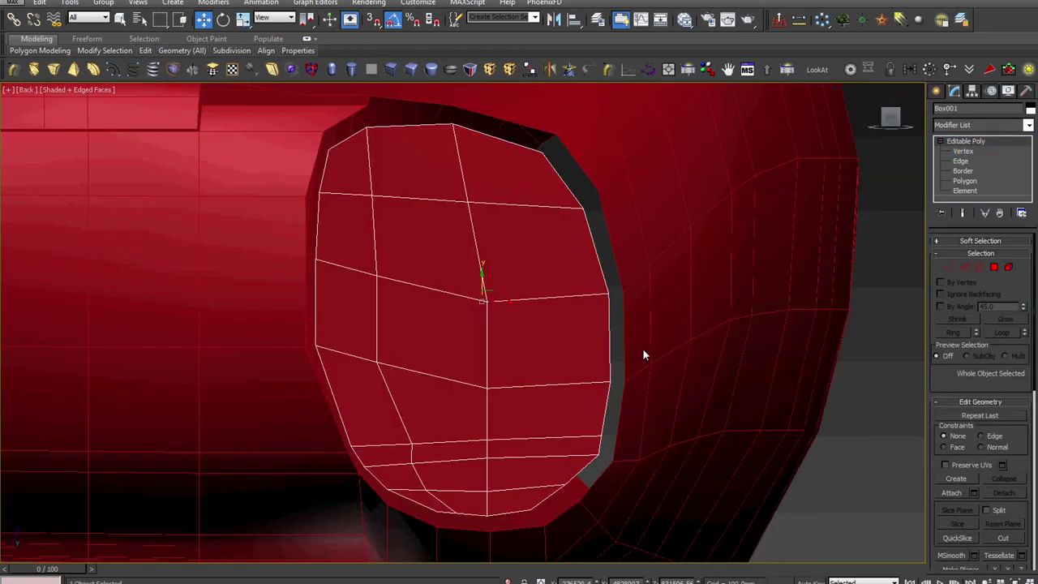
middle_drag(496, 315, 567, 352)
key(1)
middle_drag(464, 390, 464, 346)
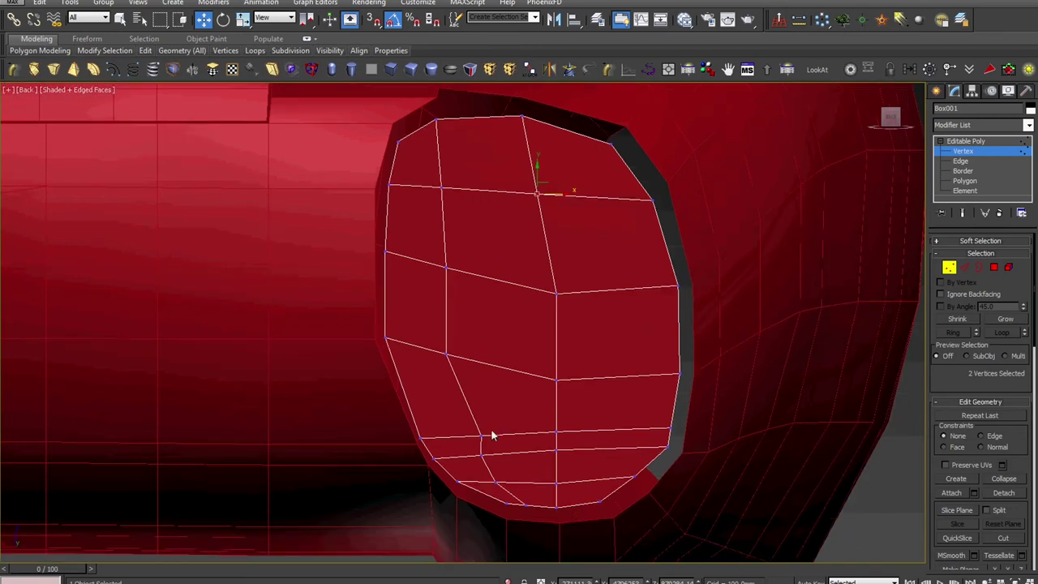
drag(364, 323, 465, 378)
drag(441, 344, 446, 345)
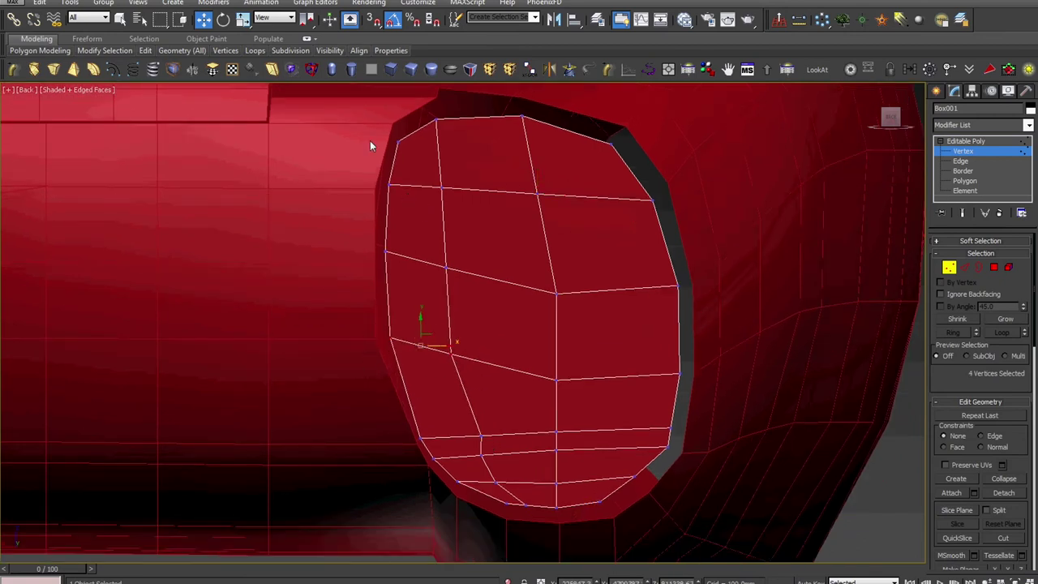
- Move the insert's upper side vertices and their neighbouring column away from the controller's centre to widen the gap and straighten the side
drag(394, 248, 374, 148)
click(471, 380)
scroll(417, 190, up, 2)
drag(441, 248, 478, 262)
click(540, 387)
scroll(542, 391, down, 5)
- Flatten the insert's three upper vertex rows into horizontal lines by scaling them vertically, with the Edge constraint enabled
drag(408, 332, 735, 411)
right_click(672, 345)
click(695, 368)
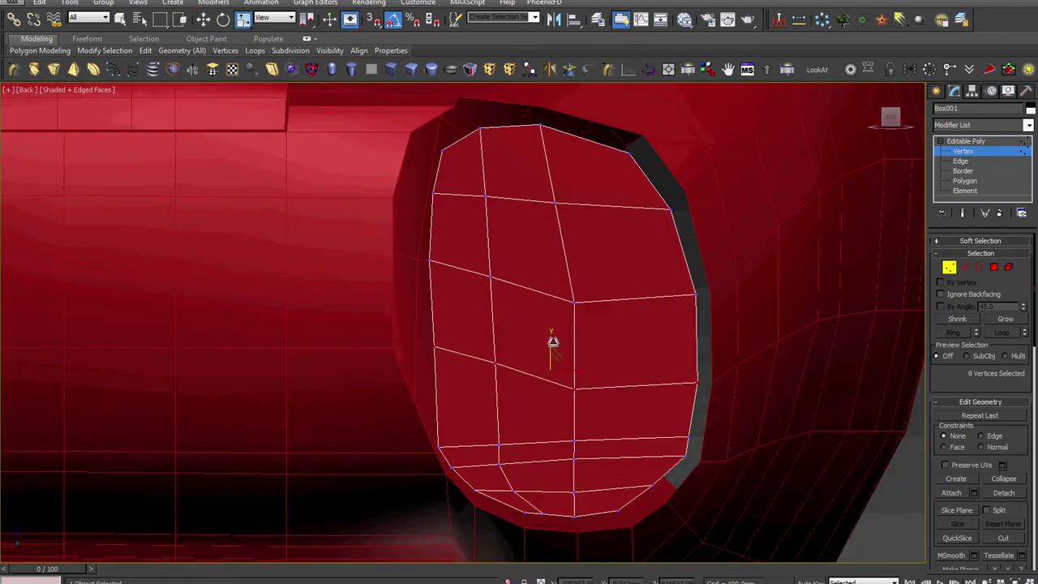
drag(553, 342, 550, 583)
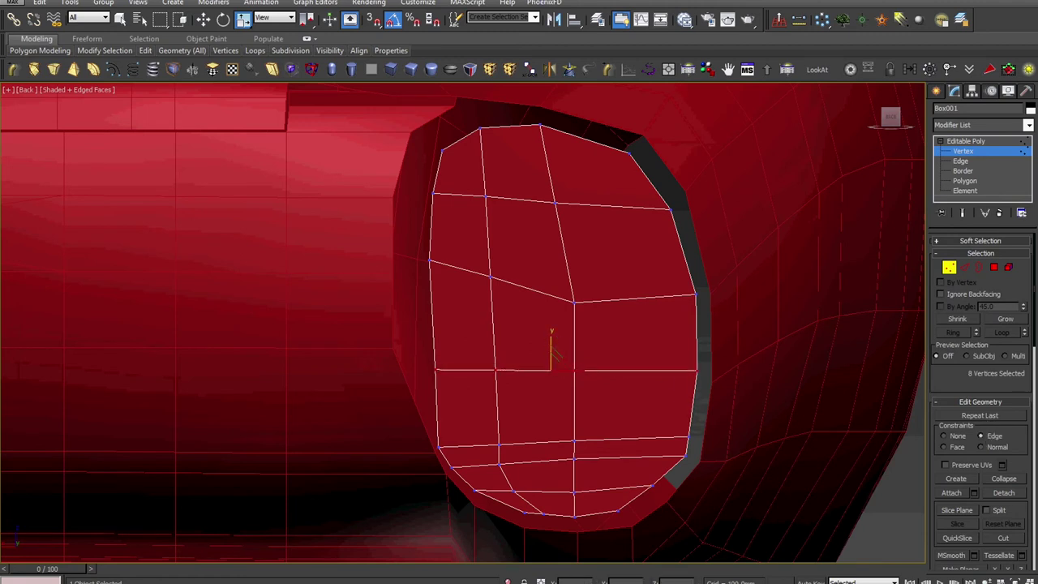
drag(385, 253, 746, 325)
drag(549, 261, 527, 97)
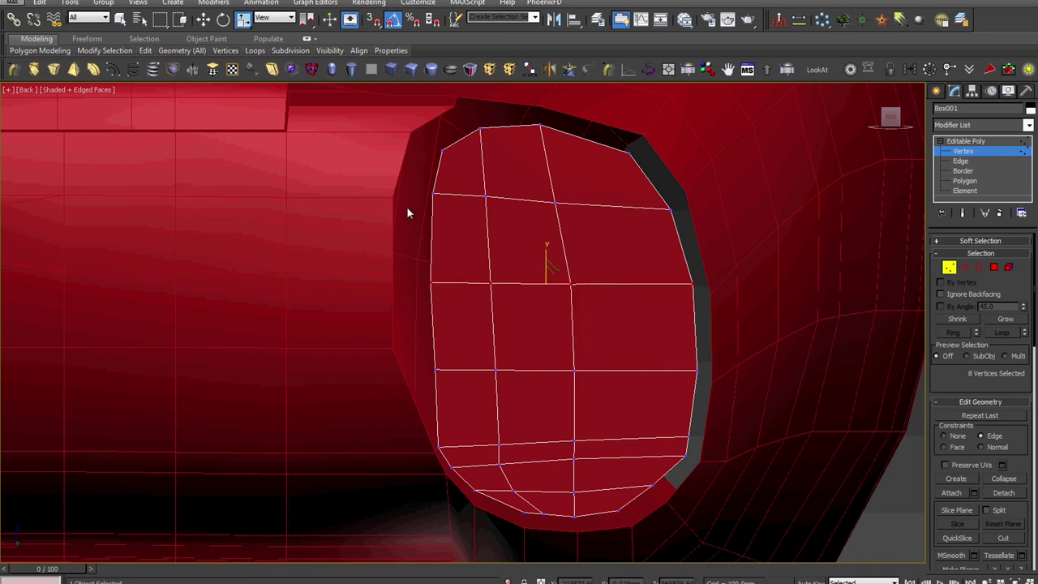
drag(601, 231, 604, 229)
drag(534, 170, 525, 0)
key(w)
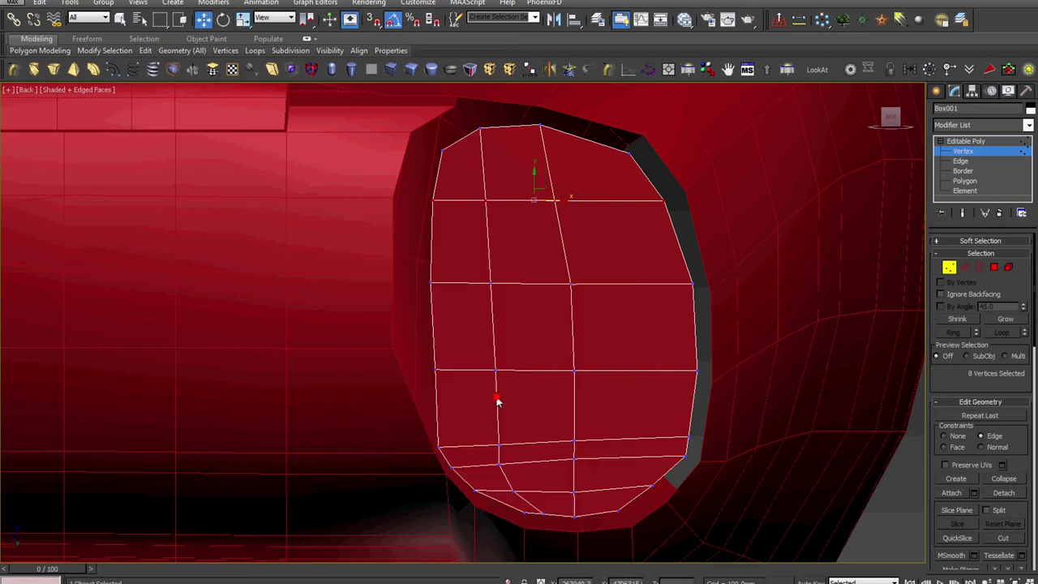
middle_drag(571, 261, 559, 329)
middle_drag(567, 242, 552, 185)
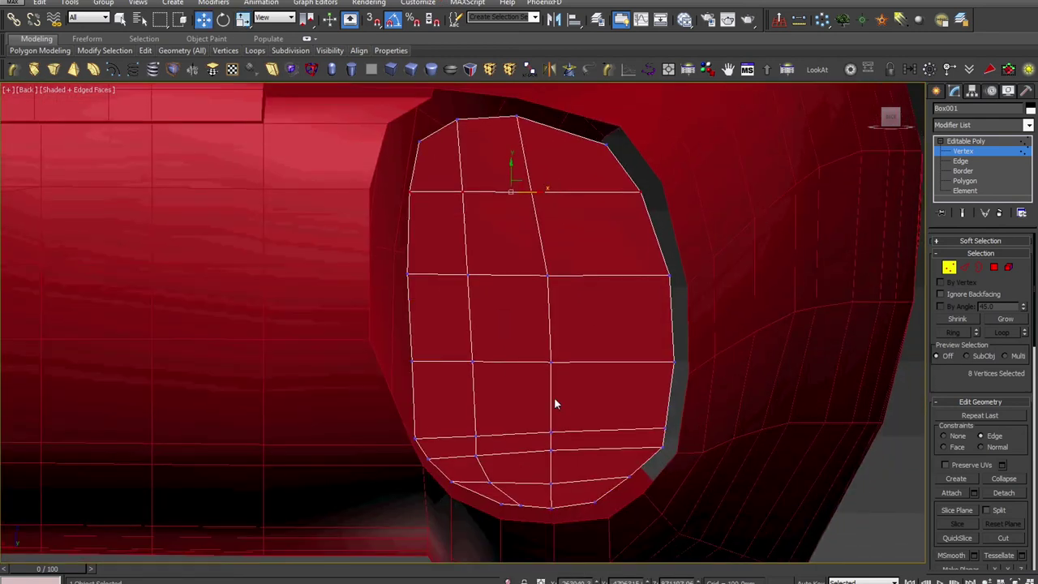
- Align the insert's middle column of 16 vertices into a straight vertical line by scaling it horizontally
drag(545, 520, 496, 145)
right_click(533, 221)
click(560, 232)
ctrl+drag(564, 266, 548, 529)
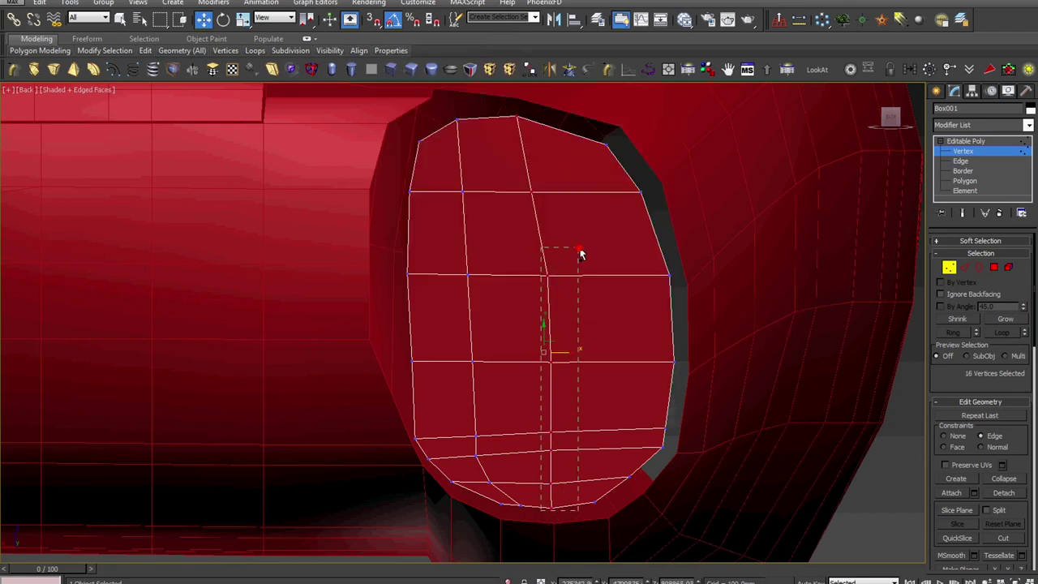
right_click(556, 186)
click(594, 210)
right_click(581, 335)
click(613, 369)
drag(579, 352, 1033, 353)
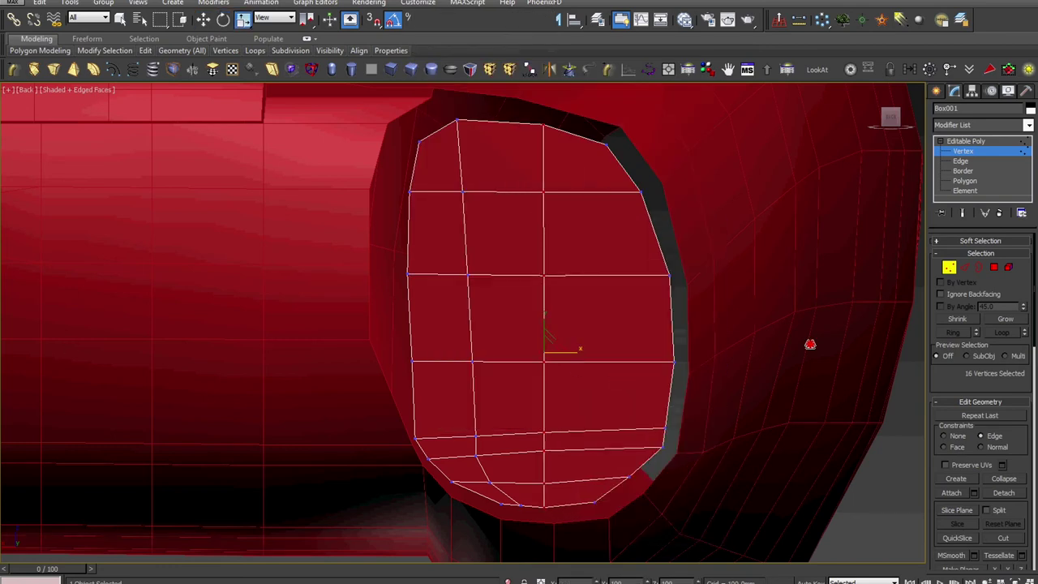
- Try to straighten the insert's edge loop nearest the controller's centre by scaling its 16 edges horizontally
key(2)
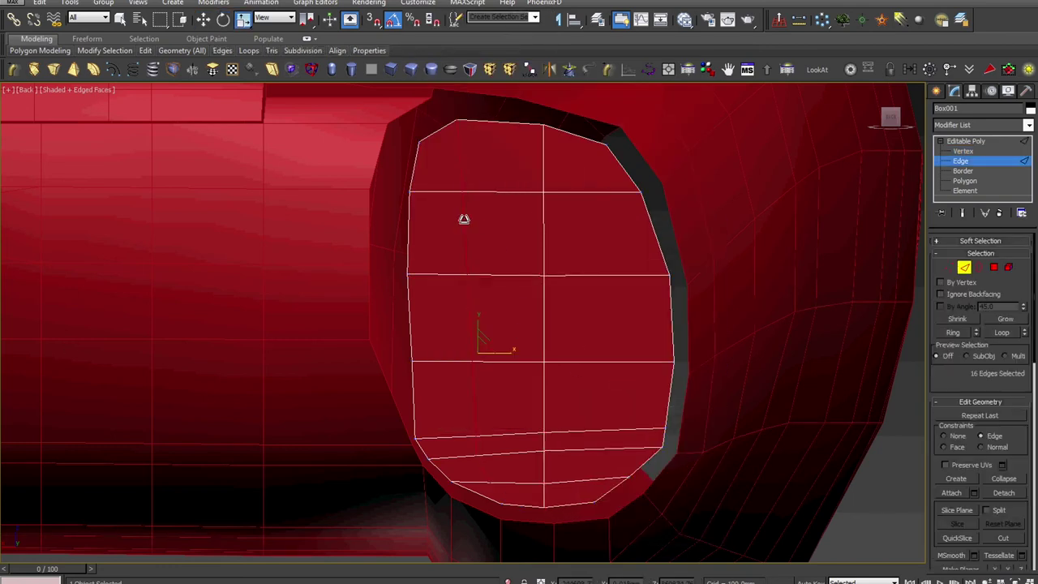
drag(509, 351, 767, 369)
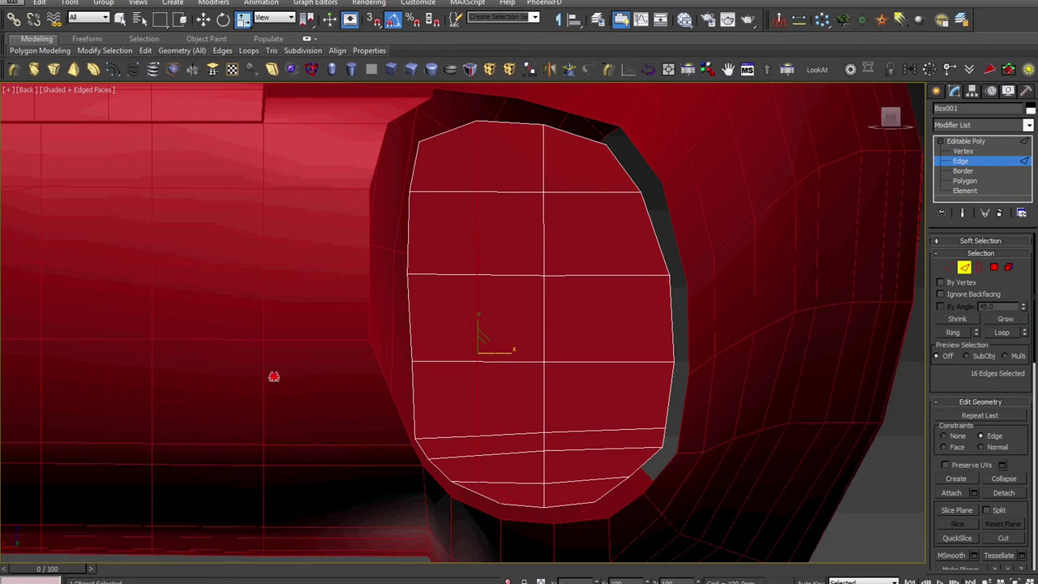
right_click(431, 321)
click(442, 336)
middle_drag(481, 403, 494, 324)
scroll(504, 453, up, 2)
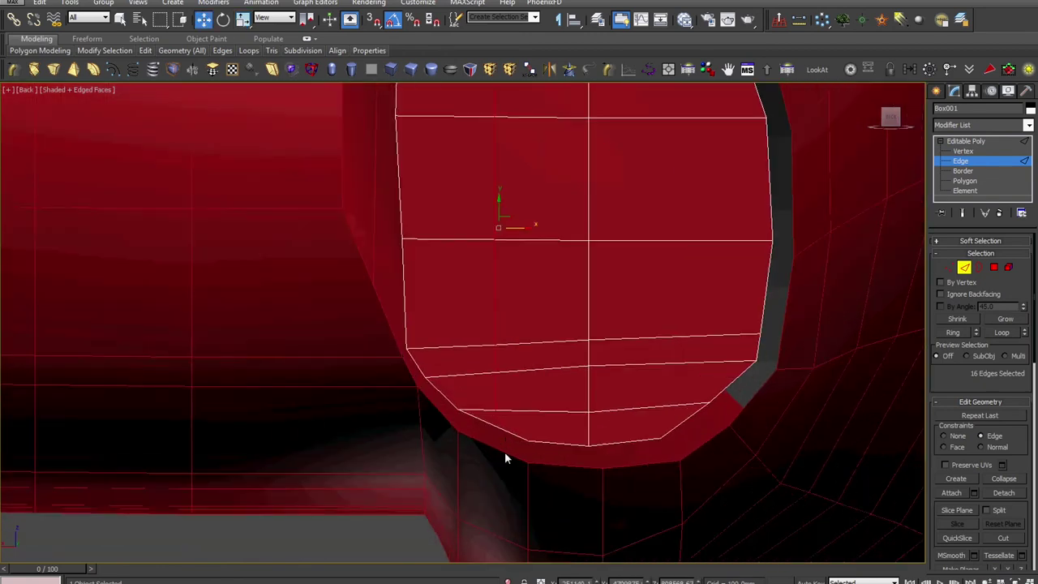
- Check the lower vertices of the scaled edge loop up close and undo its straightening
scroll(504, 453, up, 3)
key(1)
drag(585, 399, 523, 434)
scroll(523, 434, down, 1)
alt+middle_drag(523, 434, 556, 403)
scroll(617, 357, up, 2)
key(ctrl+z)
key(ctrl+z)
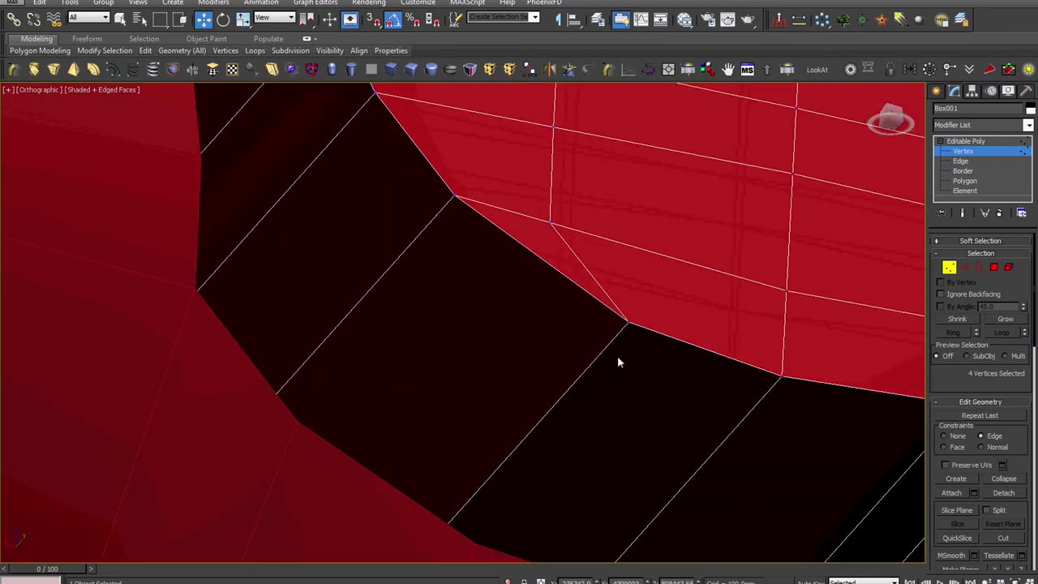
- Set the editing constraint to None and shift the insert's lower corner edge horizontally toward the controller's centre in the Back view
key(2)
click(603, 350)
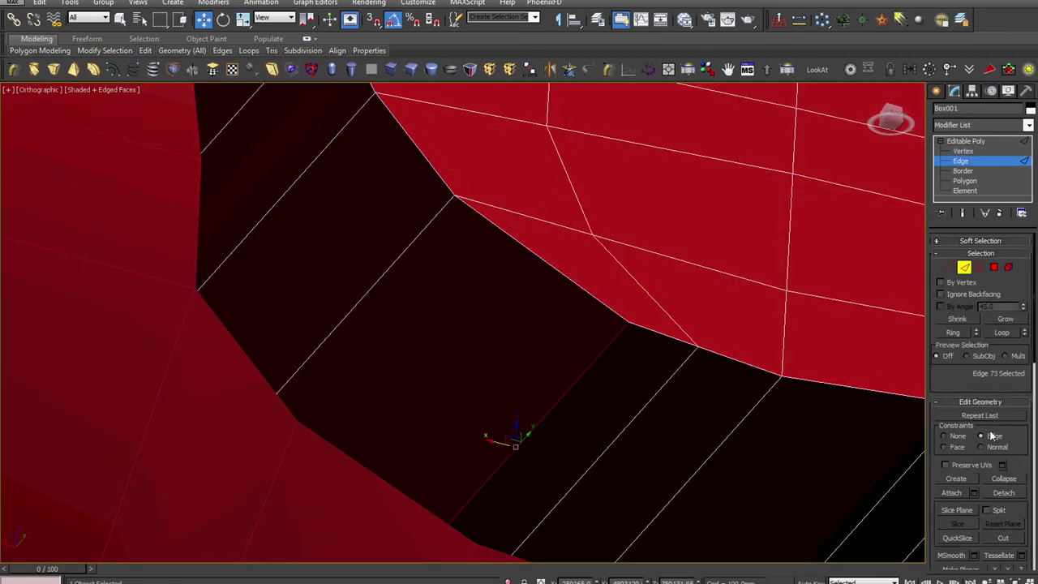
click(956, 438)
middle_drag(538, 410, 560, 375)
key(v)
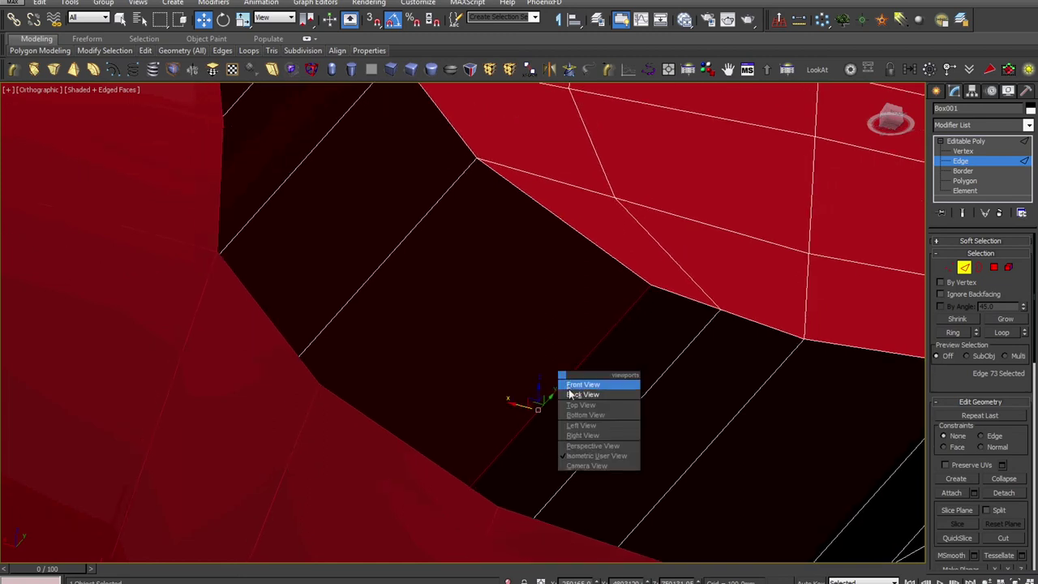
click(570, 394)
scroll(566, 392, down, 12)
middle_drag(565, 395, 578, 487)
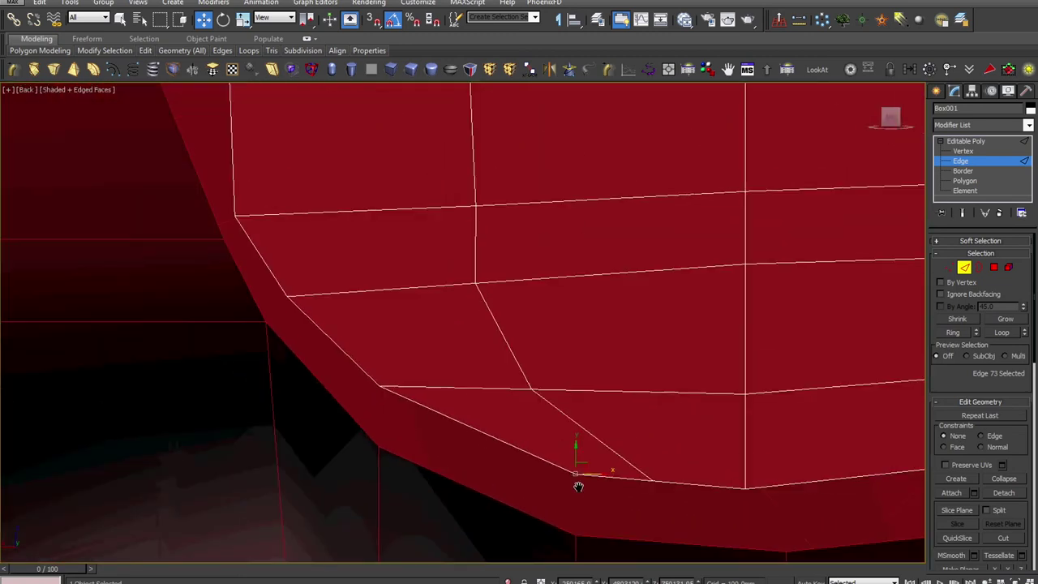
drag(593, 476, 505, 493)
- Straighten the insert's 16-edge vertical loop nearest the controller's centre by scaling it horizontally
double_click(592, 440)
key(z)
right_click(576, 354)
click(590, 380)
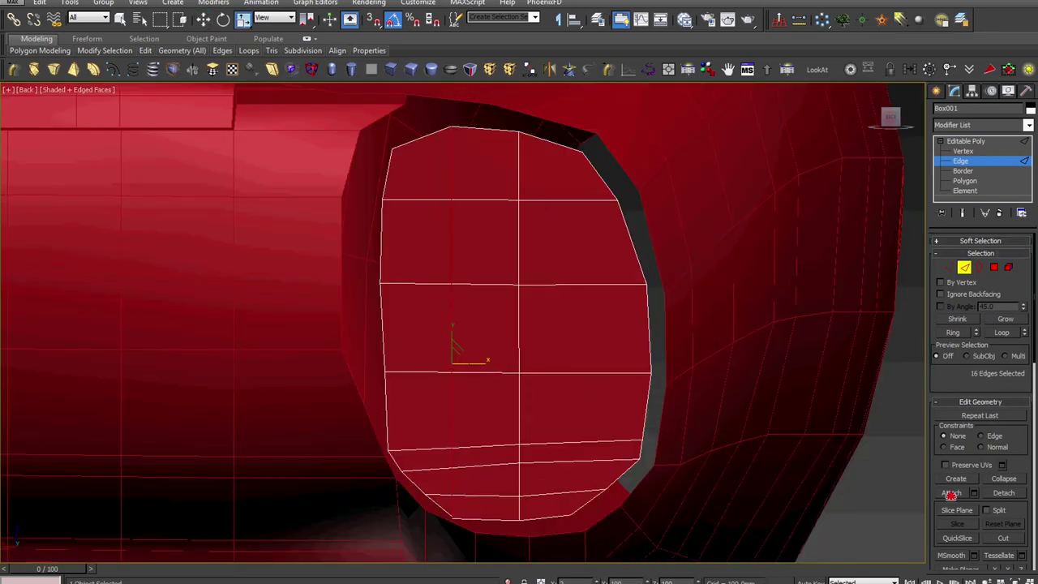
- Move the insert's two vertical edge loops sideways so they divide its front face into roughly even columns
right_click(139, 389)
click(150, 403)
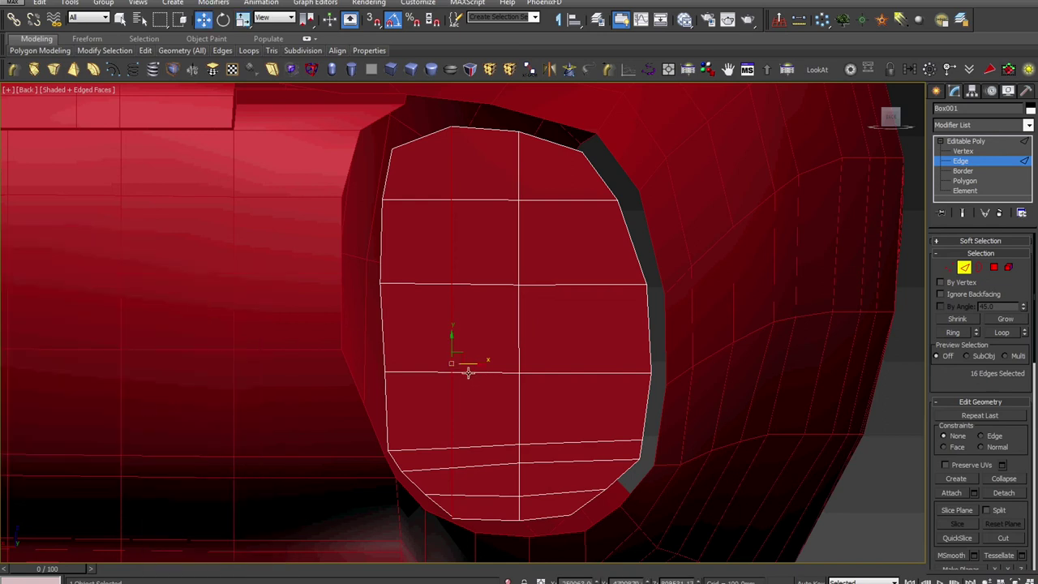
drag(473, 364, 562, 378)
double_click(520, 388)
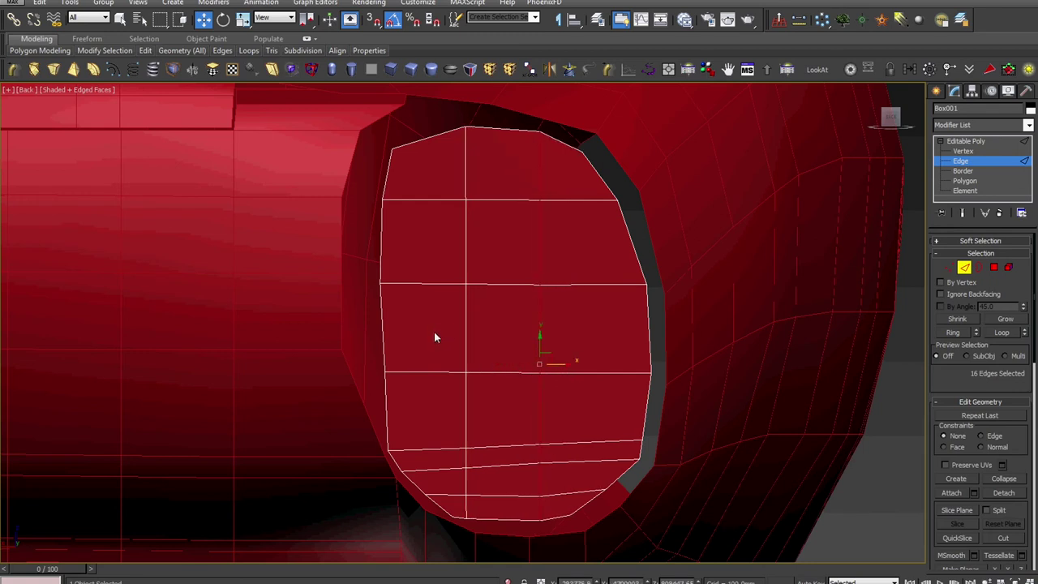
- Align the vertices on the insert's inner side into a straight vertical line by scaling them horizontally
key(1)
drag(341, 119, 458, 520)
drag(385, 455, 428, 93)
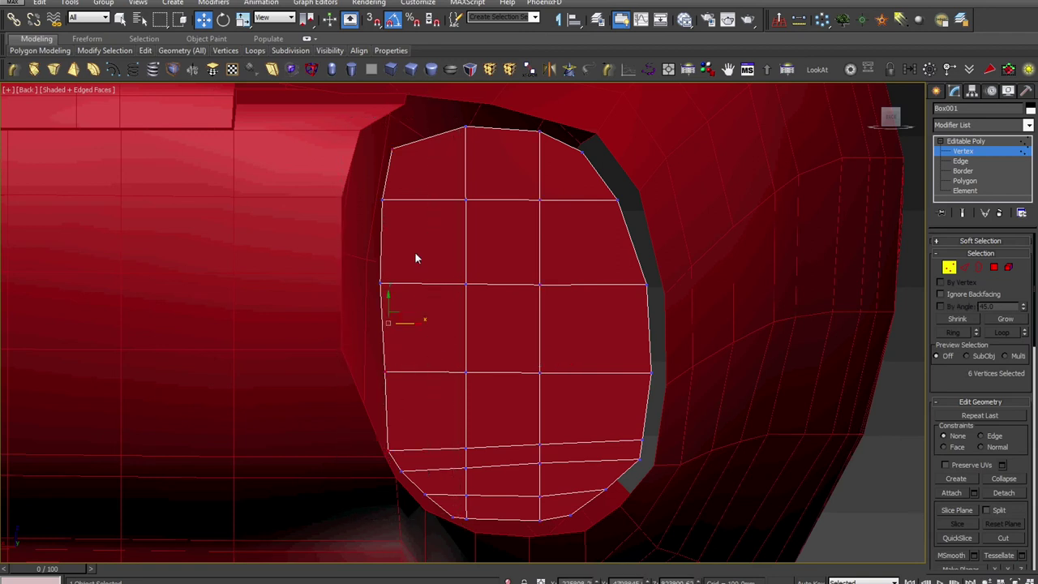
right_click(409, 322)
click(478, 349)
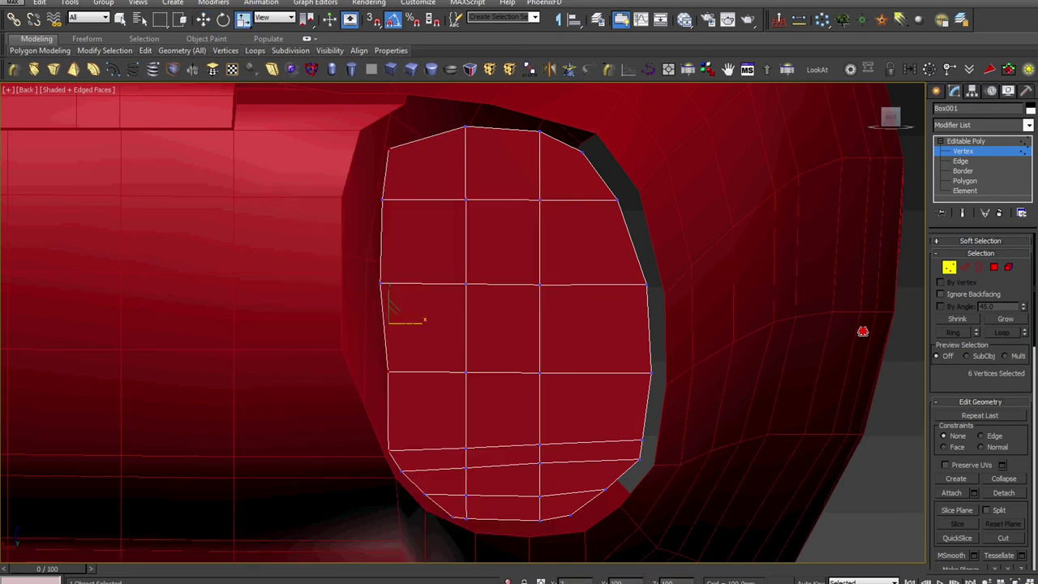
ctrl+drag(398, 176, 412, 128)
drag(419, 290, 918, 405)
right_click(558, 389)
click(568, 398)
- Pull the insert's upper inner corner vertices inward and push the inner side's middle vertices slightly outward to round the outline
drag(381, 179, 426, 161)
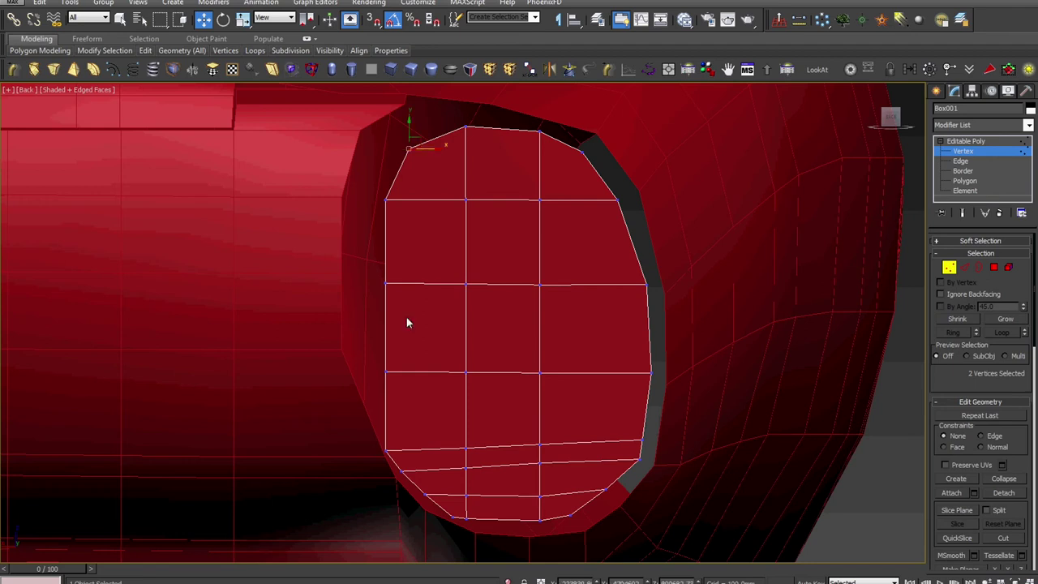
drag(368, 398, 428, 183)
mouse_move(410, 284)
mouse_down()
mouse_move(391, 272)
mouse_move(361, 300)
mouse_move(394, 285)
mouse_up()
- Compare the insert with the L1 and L2 buttons in the reference photo, narrowing the Windows photo viewer beside the model
middle_drag(442, 323, 419, 374)
scroll(428, 325, down, 3)
scroll(471, 300, up, 3)
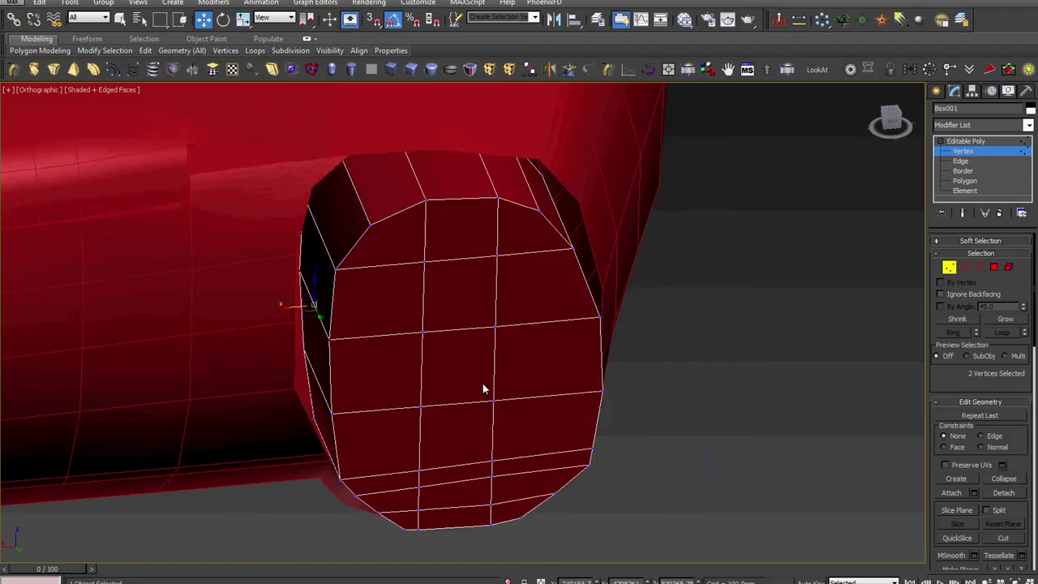
alt+middle_drag(484, 385, 473, 394)
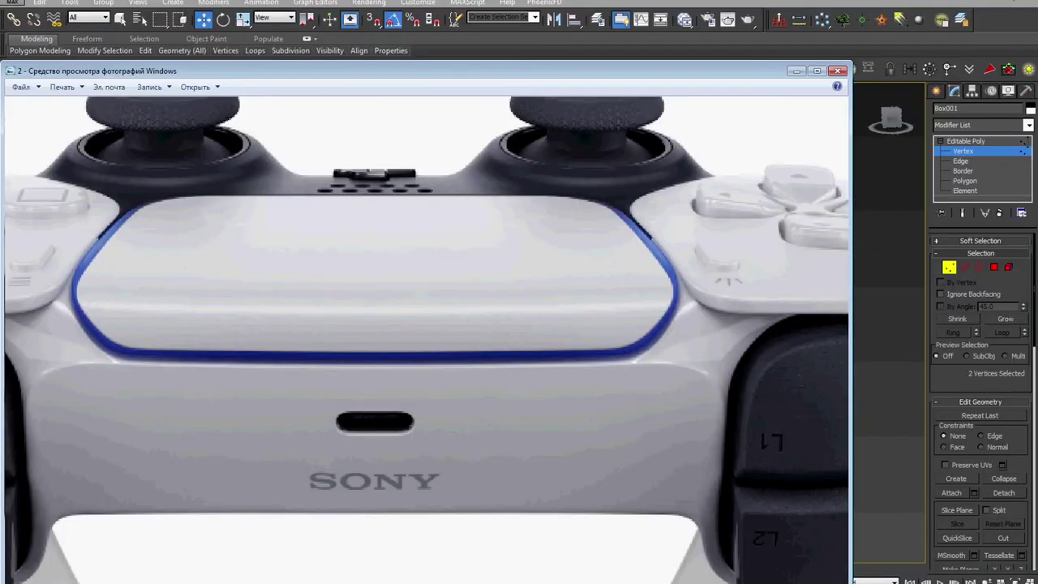
drag(652, 312, 157, 257)
drag(415, 405, 407, 327)
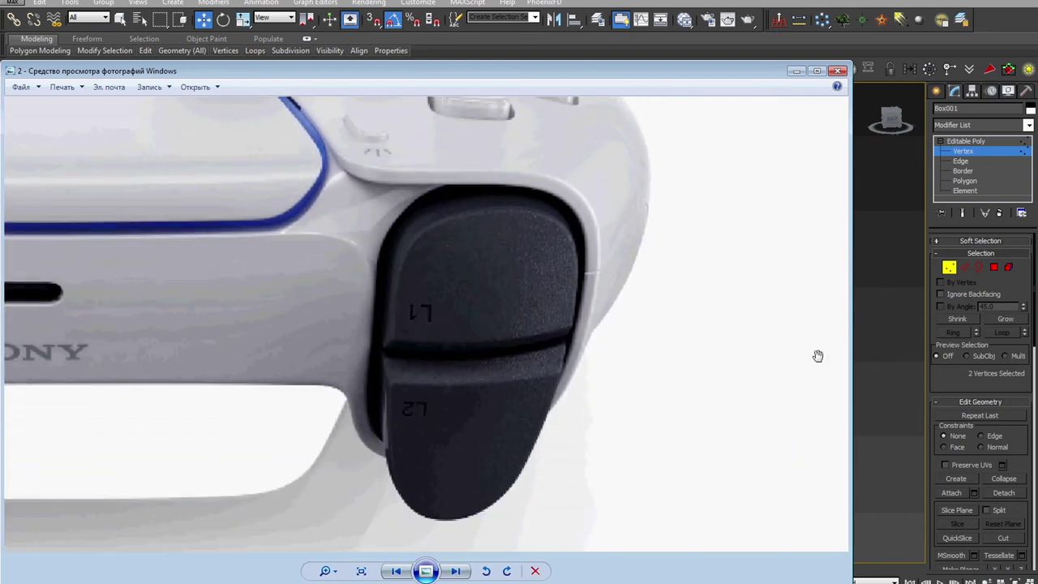
drag(855, 366, 589, 381)
drag(520, 371, 271, 366)
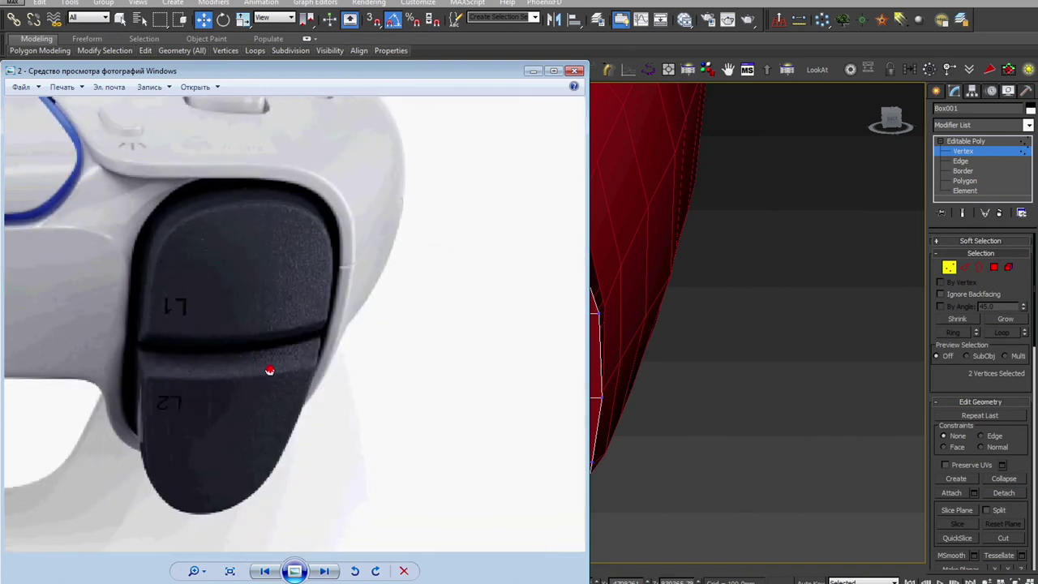
drag(588, 369, 399, 367)
- Lower the insert's middle horizontal row of 8 vertices in the Back view and flatten it by scaling vertically
middle_drag(549, 371, 674, 374)
scroll(670, 376, down, 3)
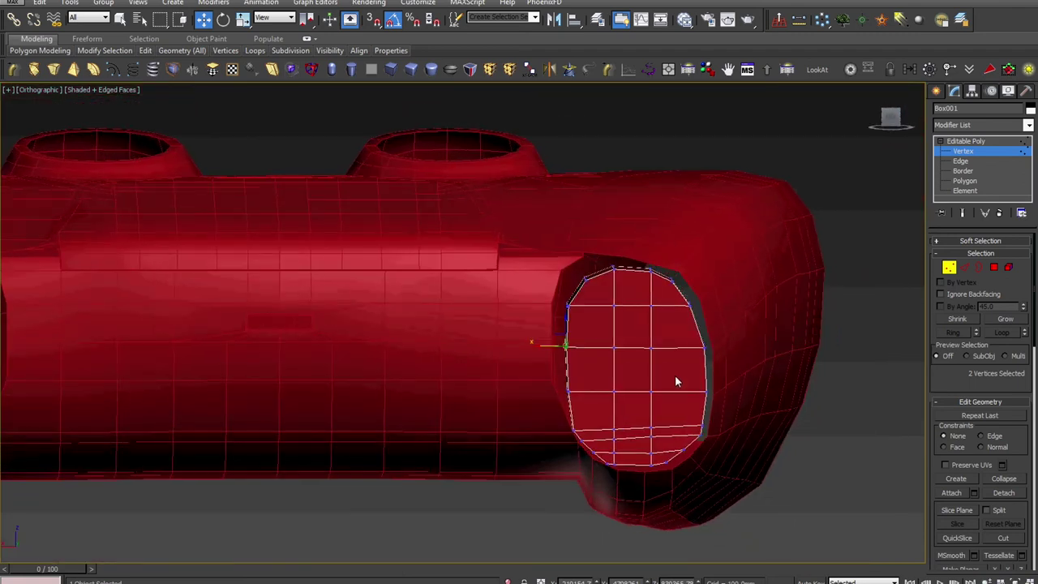
key(v)
click(688, 396)
scroll(687, 397, down, 5)
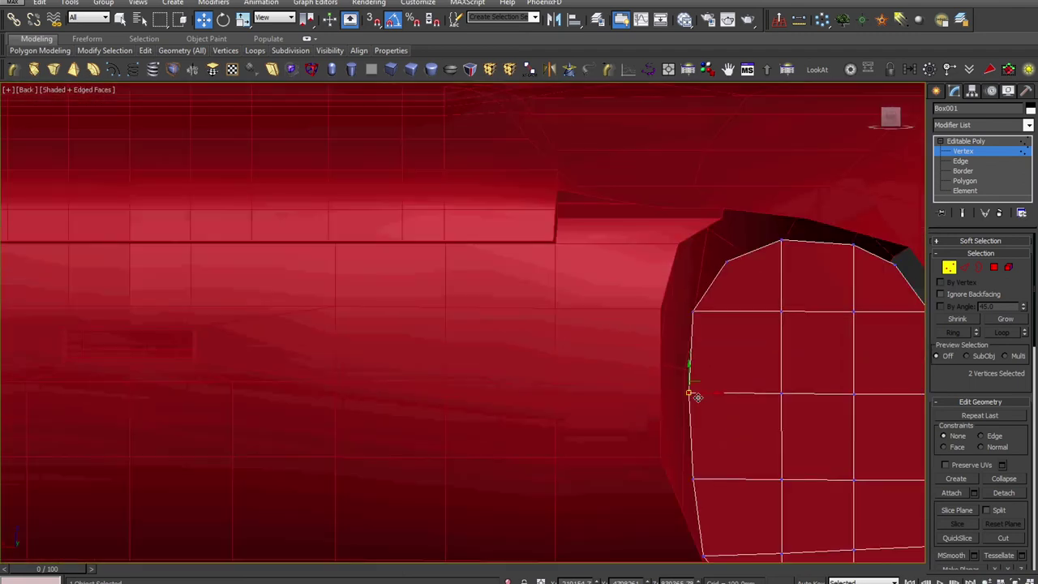
scroll(697, 398, down, 2)
middle_drag(698, 397, 504, 390)
scroll(641, 408, up, 2)
drag(725, 354, 384, 404)
drag(559, 351, 560, 369)
right_click(558, 368)
click(578, 397)
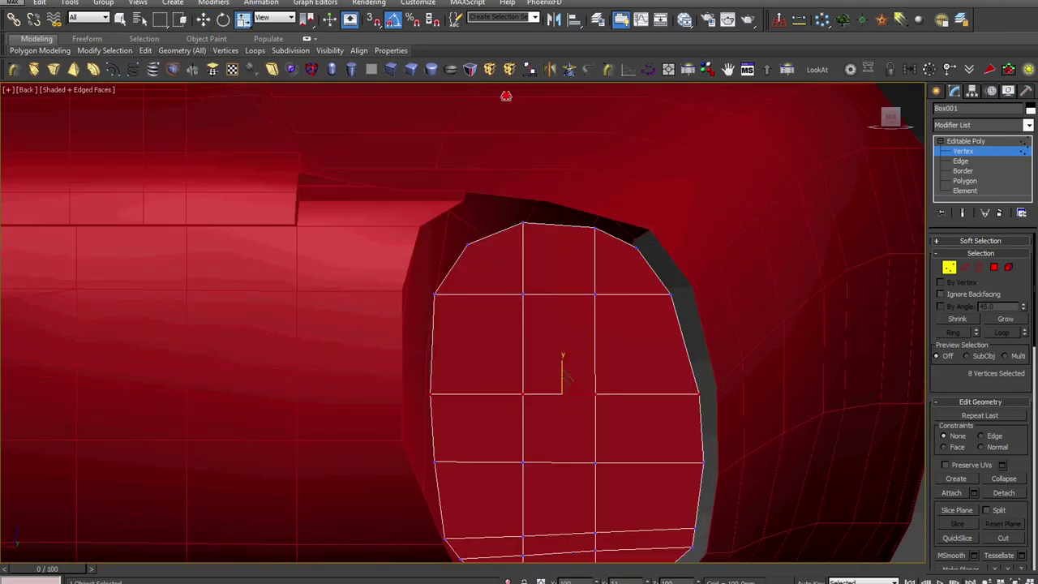
- Flatten the insert's next higher row of 8 vertices by scaling it vertically, and return to the Move tool
drag(576, 312, 405, 317)
drag(554, 259, 546, 80)
scroll(574, 273, down, 2)
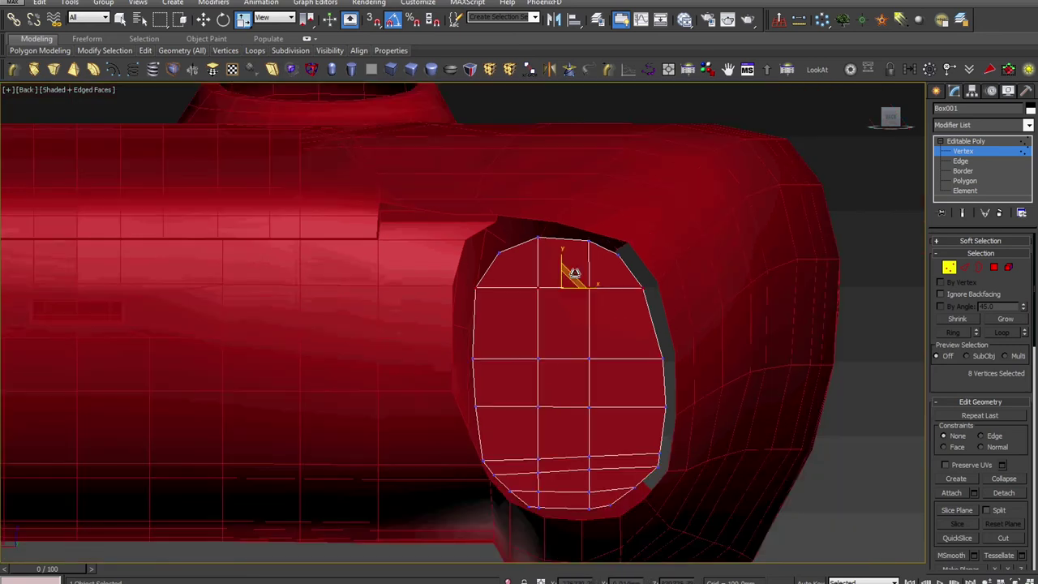
right_click(566, 380)
click(576, 390)
- Insert an edge loop around the insert's side walls, between its front and back faces, with SwiftLoop
middle_drag(612, 460, 608, 407)
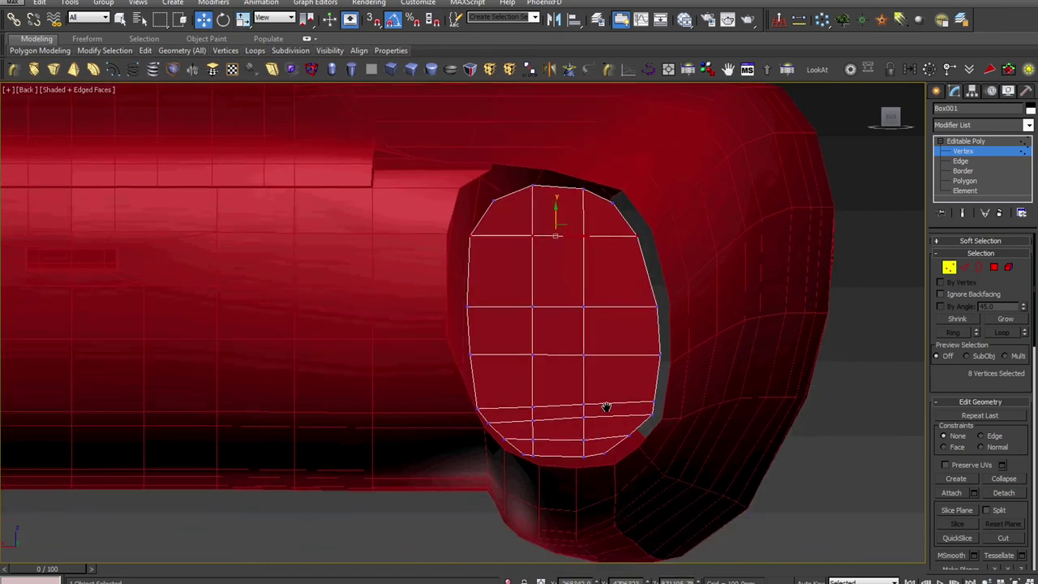
scroll(611, 413, up, 3)
scroll(613, 417, down, 4)
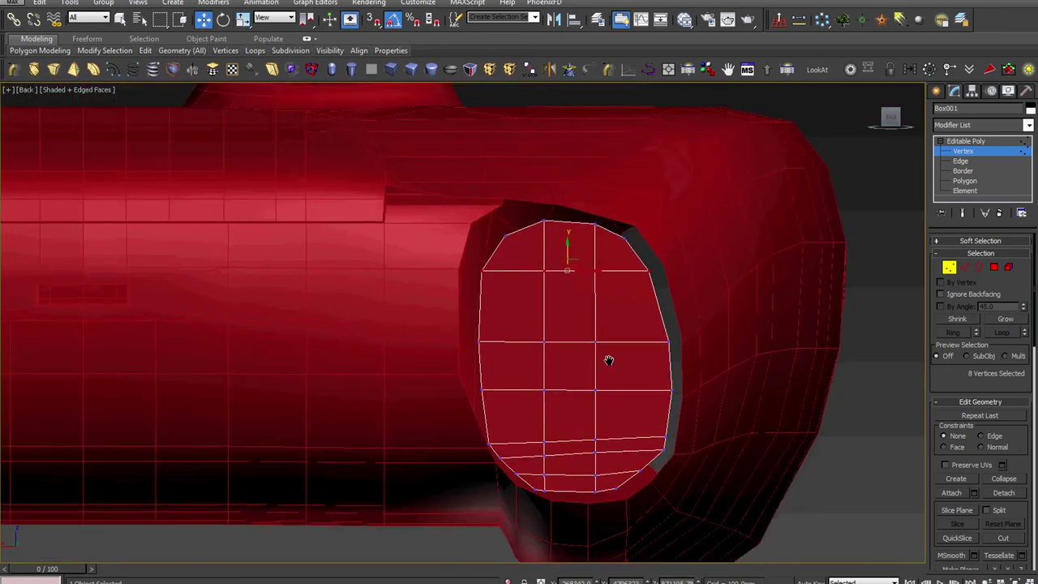
scroll(610, 357, up, 2)
alt+middle_drag(610, 354, 641, 378)
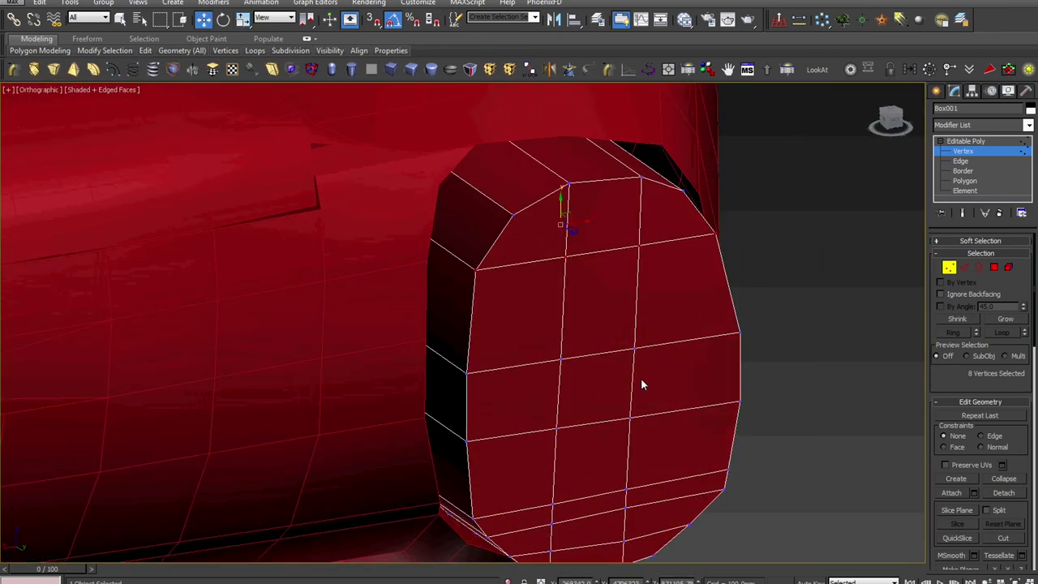
scroll(431, 268, up, 3)
key(alt+s)
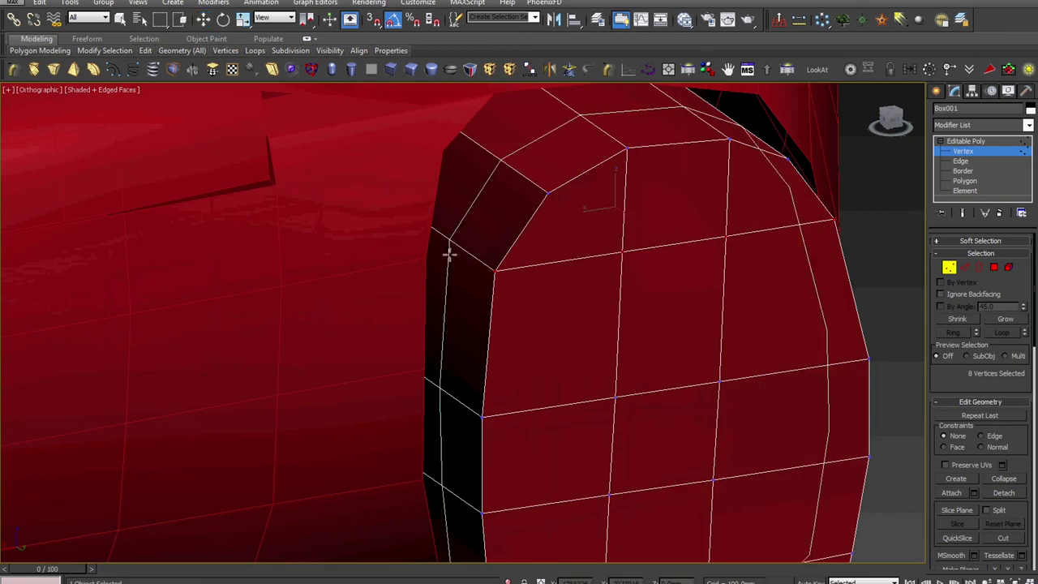
click(449, 254)
right_click(449, 259)
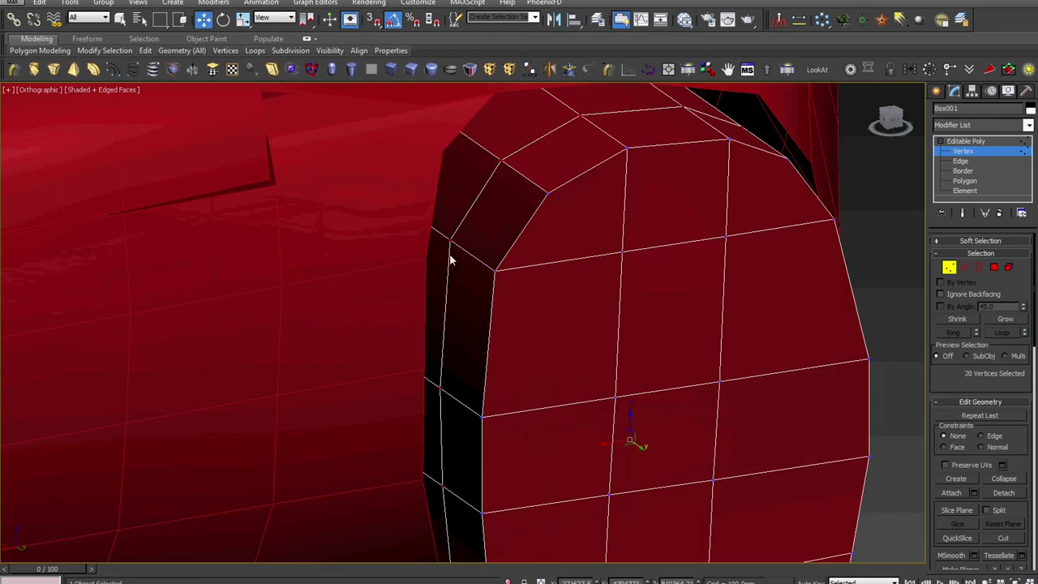
scroll(451, 260, down, 5)
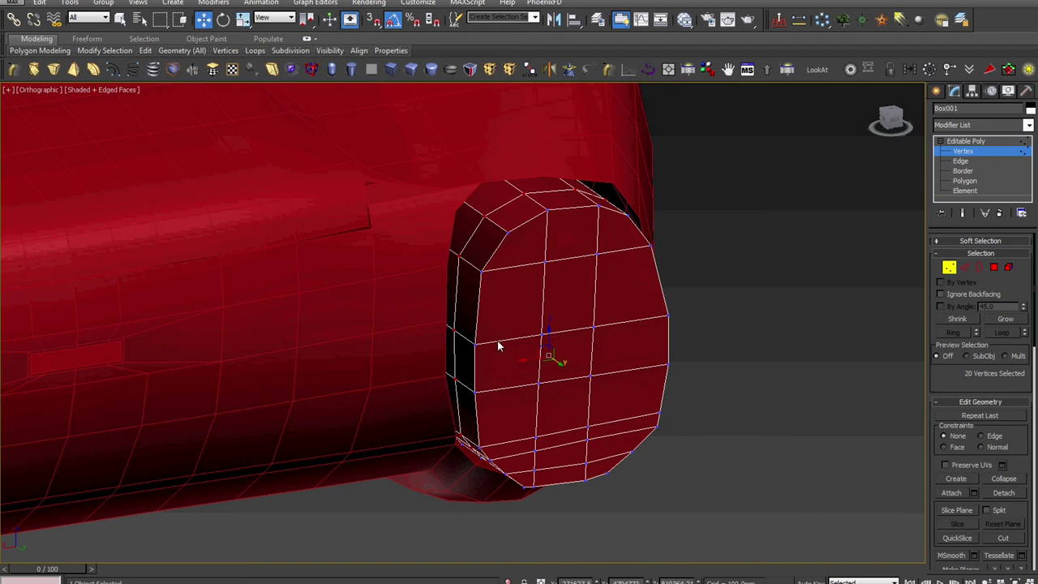
- Select the insert's middle horizontal loop of 10 edges and start a Chamfer on it with the quad chamfer type
key(2)
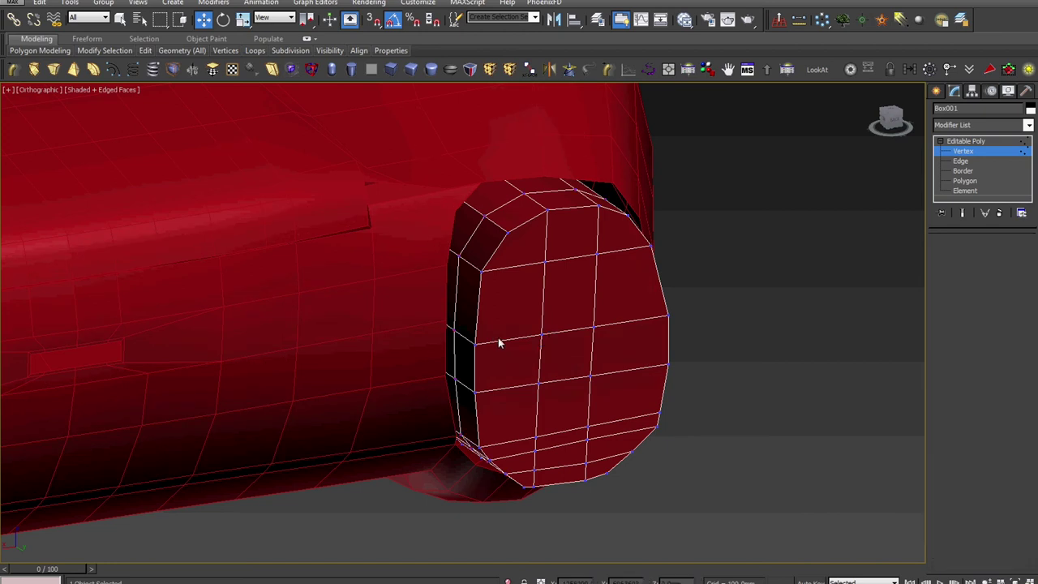
double_click(500, 339)
scroll(500, 340, up, 3)
scroll(499, 339, up, 2)
right_click(497, 339)
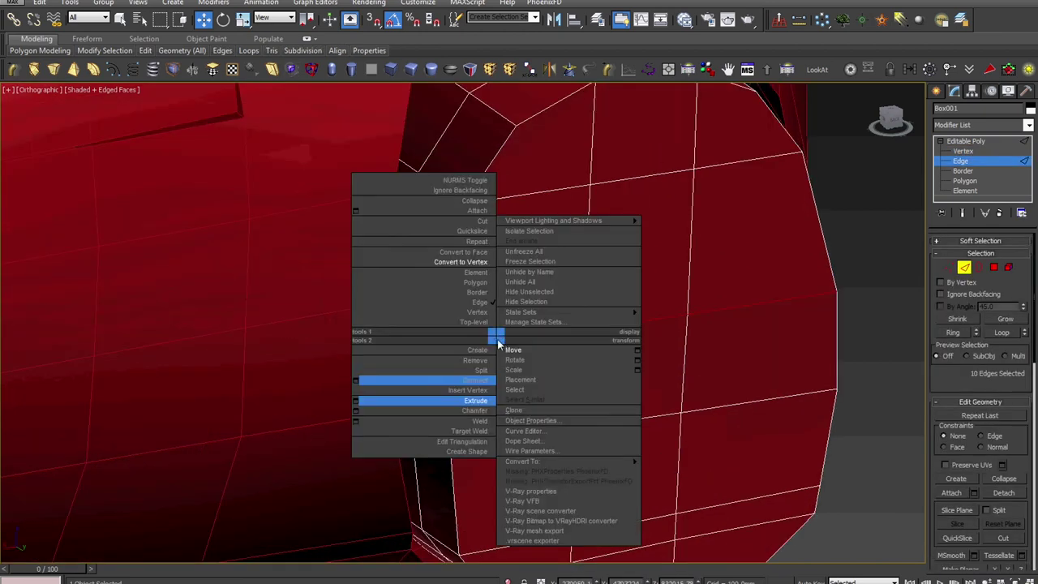
click(357, 411)
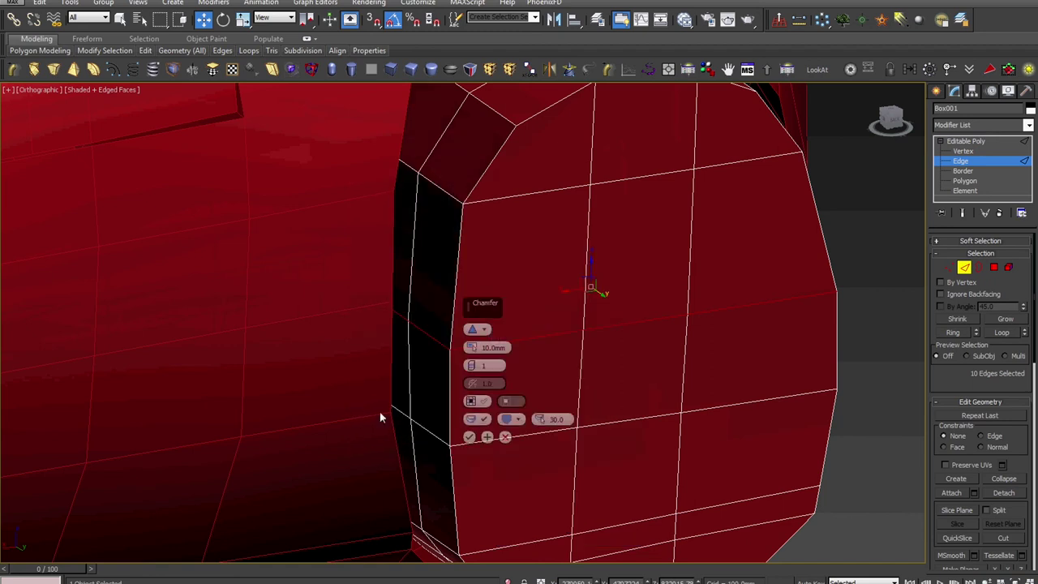
click(475, 329)
click(501, 354)
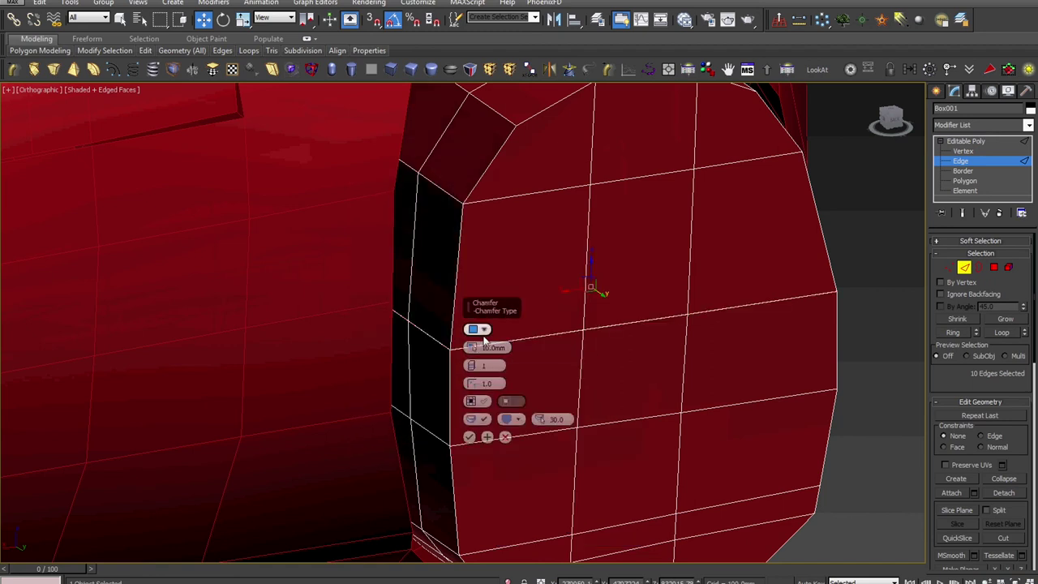
- Split the insert in two with an open chamfer of 3210.103 mm and 1 segment on the selected loop
click(472, 363)
drag(472, 348, 473, 339)
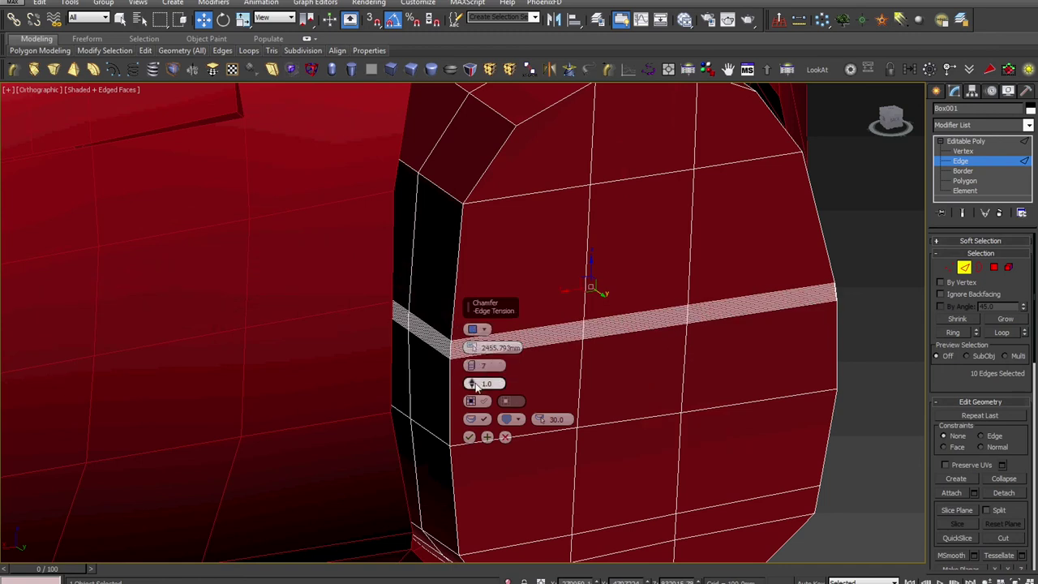
right_click(475, 367)
click(482, 419)
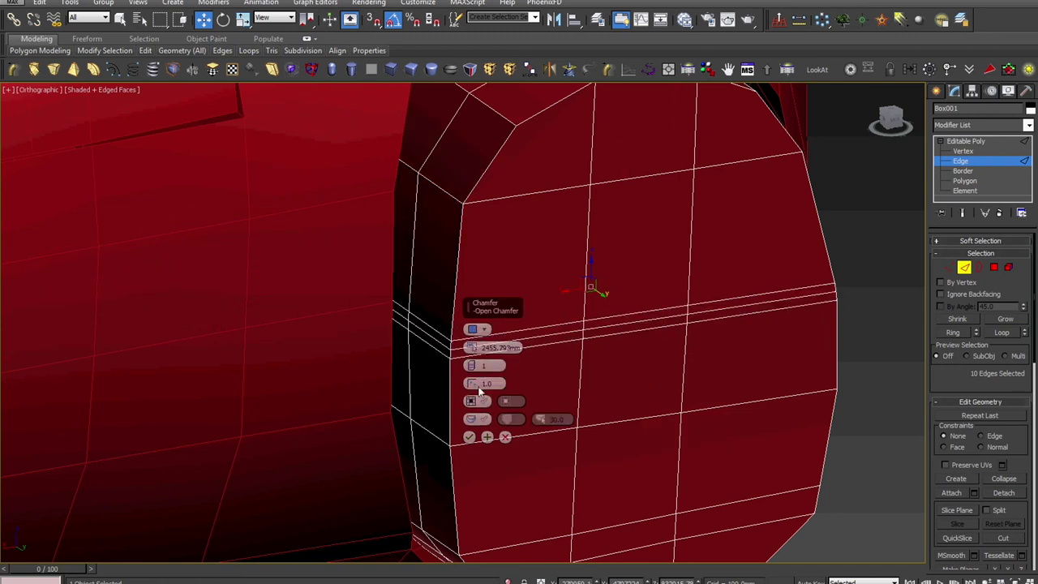
right_click(476, 347)
drag(474, 348, 473, 339)
click(482, 331)
click(501, 354)
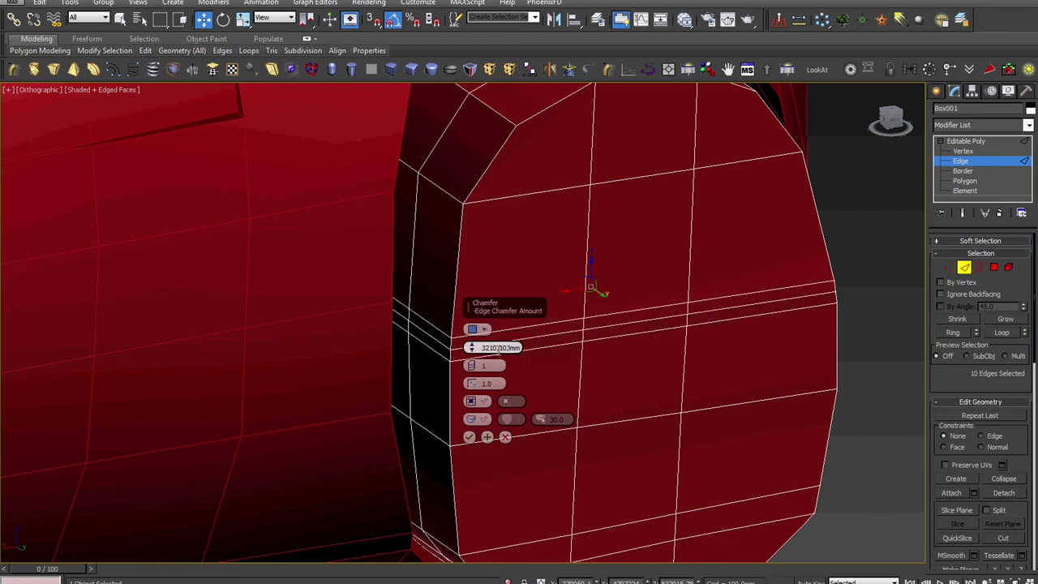
click(477, 402)
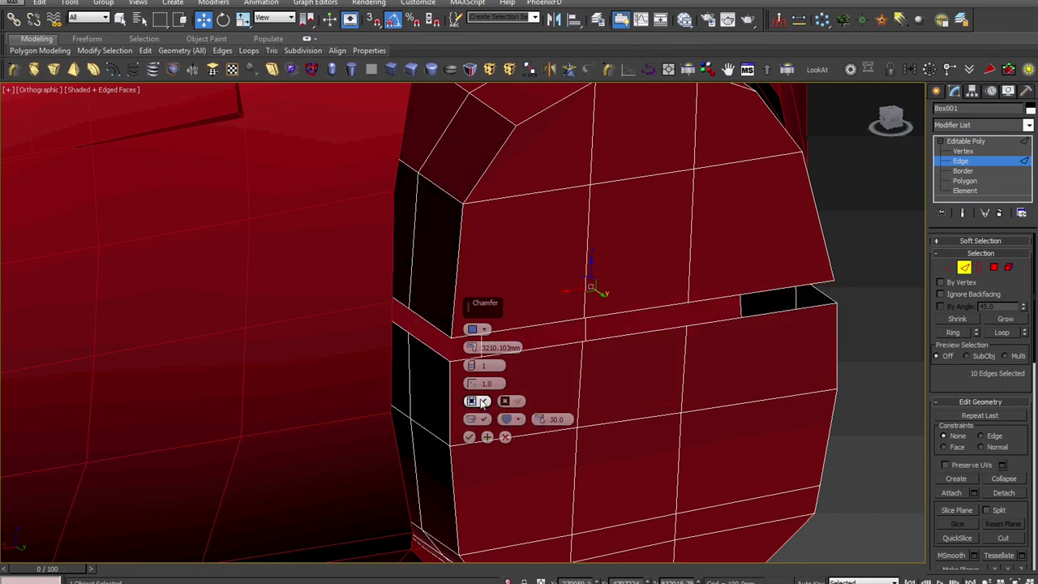
click(468, 437)
- Compare the split insert with the gap between the L1 and L2 buttons in the reference photo
scroll(446, 428, down, 3)
middle_drag(446, 428, 435, 435)
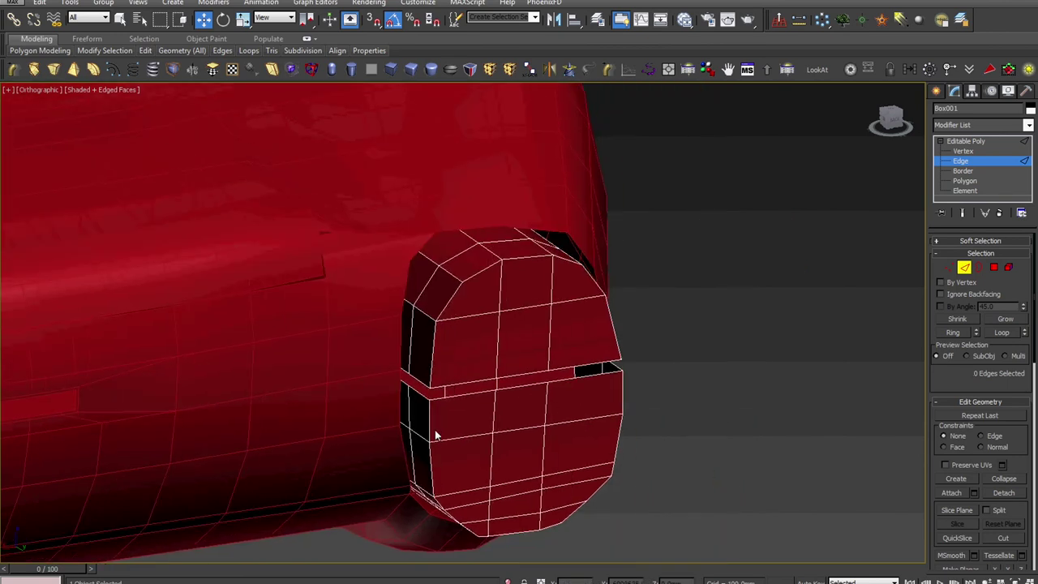
key(alt+Tab)
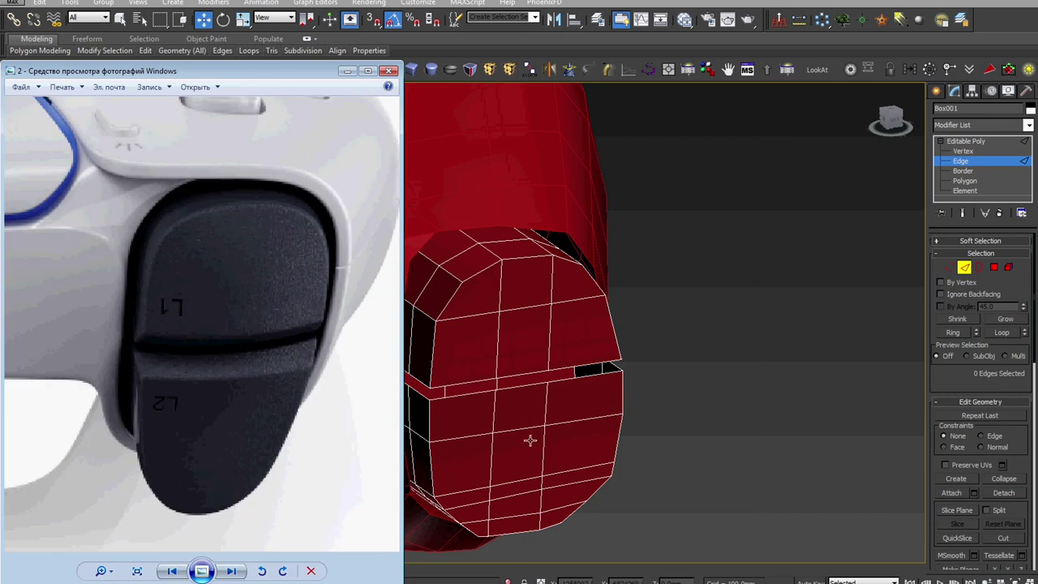
key(alt+Tab)
- Raise the upper half's horizontal vertex row and its two corner vertices in the Back view to give it a flatter top
middle_drag(538, 414, 630, 441)
key(v)
click(643, 460)
key(z)
middle_drag(468, 269, 517, 352)
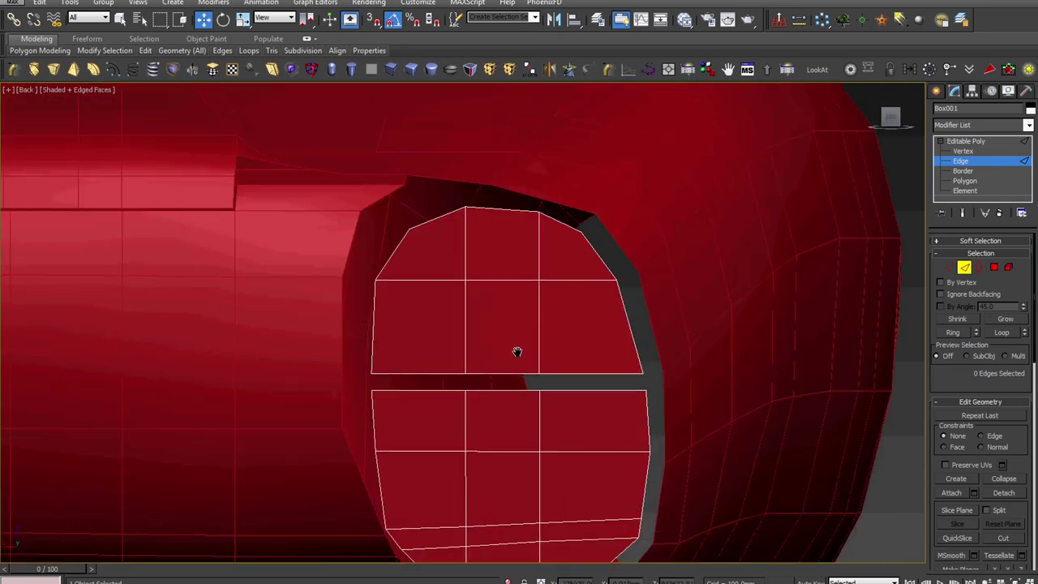
key(1)
drag(646, 267, 364, 307)
drag(499, 261, 501, 234)
drag(566, 242, 565, 242)
ctrl+drag(431, 221, 384, 248)
- Spread the upper half's two vertical vertex columns apart toward its outer sides and clear the selection
mouse_move(496, 210)
mouse_down()
mouse_move(498, 197)
mouse_move(488, 357)
mouse_up()
drag(489, 267, 466, 266)
drag(548, 390, 548, 390)
drag(562, 271, 582, 271)
click(594, 247)
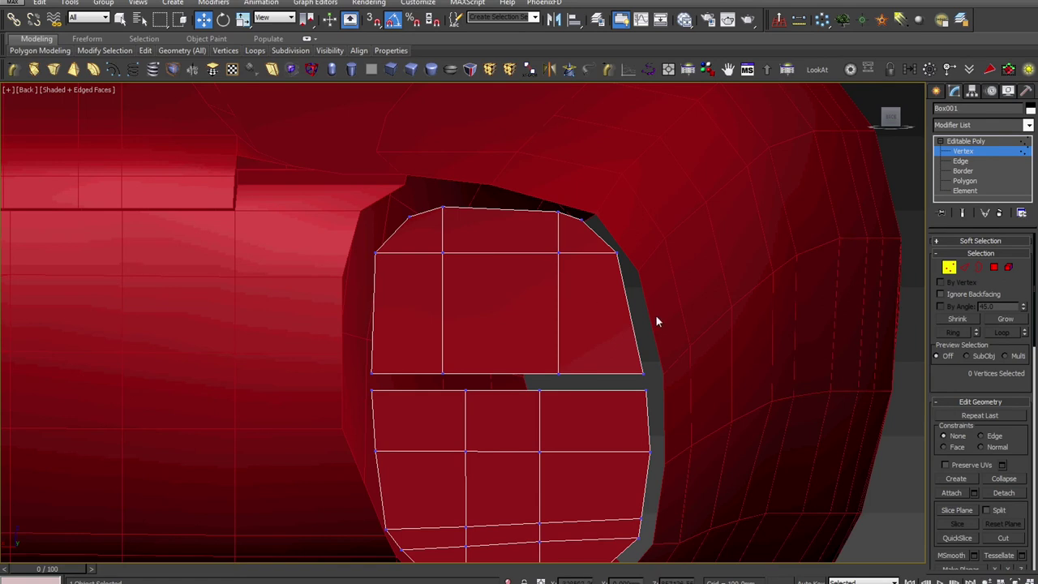
- Raise the three front bottom edges of the insert's upper half slightly to widen the gap above the lower half
scroll(646, 318, down, 2)
alt+middle_drag(644, 318, 639, 341)
scroll(530, 374, up, 2)
scroll(531, 379, up, 2)
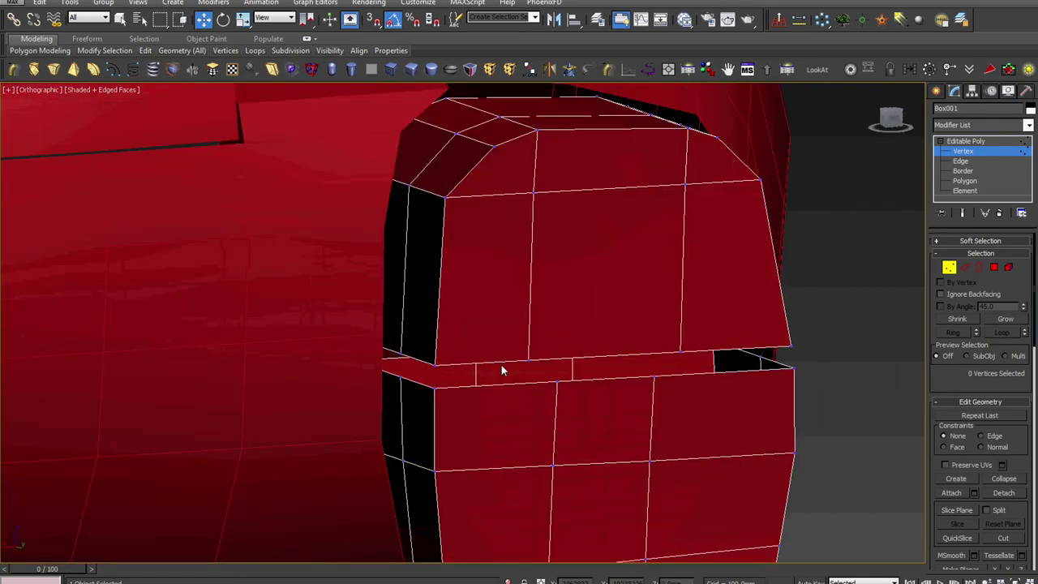
key(2)
click(498, 362)
ctrl+click(679, 365)
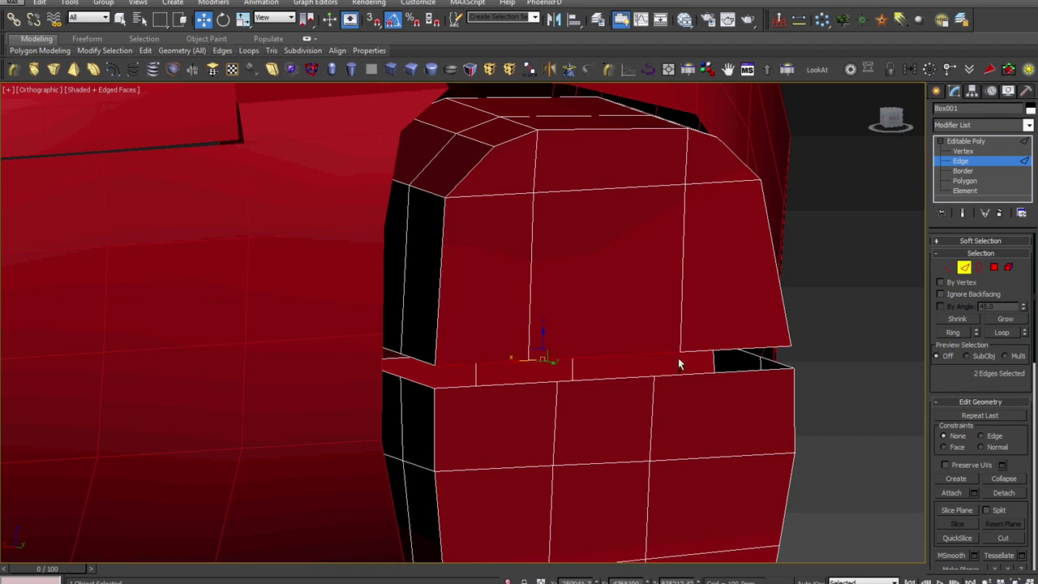
ctrl+click(693, 349)
drag(605, 337, 604, 313)
- Close the open underside of the upper half by bridging its two opposite short bottom edges
click(424, 345)
alt+middle_drag(677, 375, 690, 334)
ctrl+click(793, 344)
alt+middle_drag(793, 345, 739, 347)
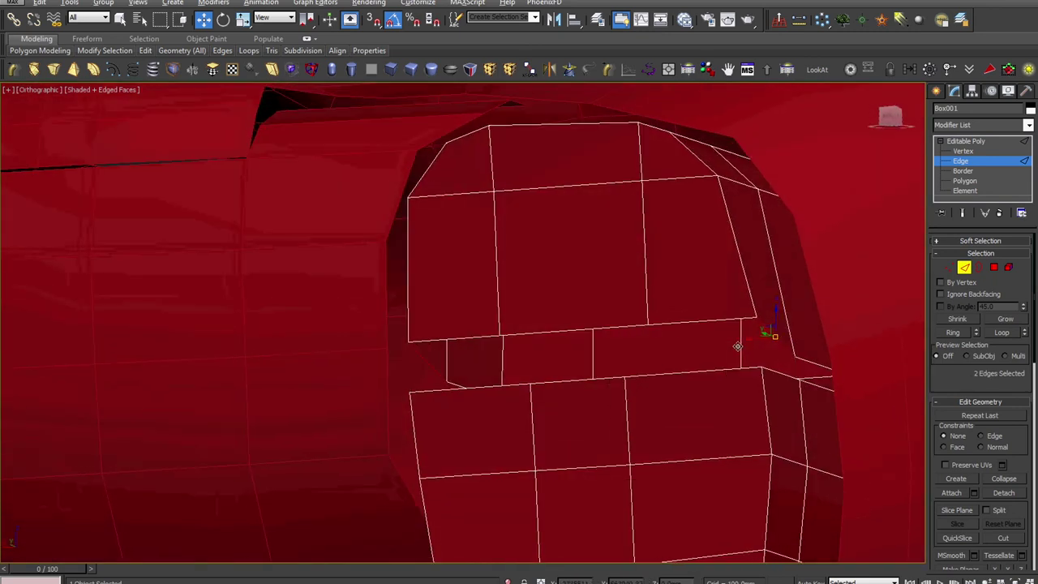
drag(956, 386, 956, 386)
scroll(956, 385, down, 5)
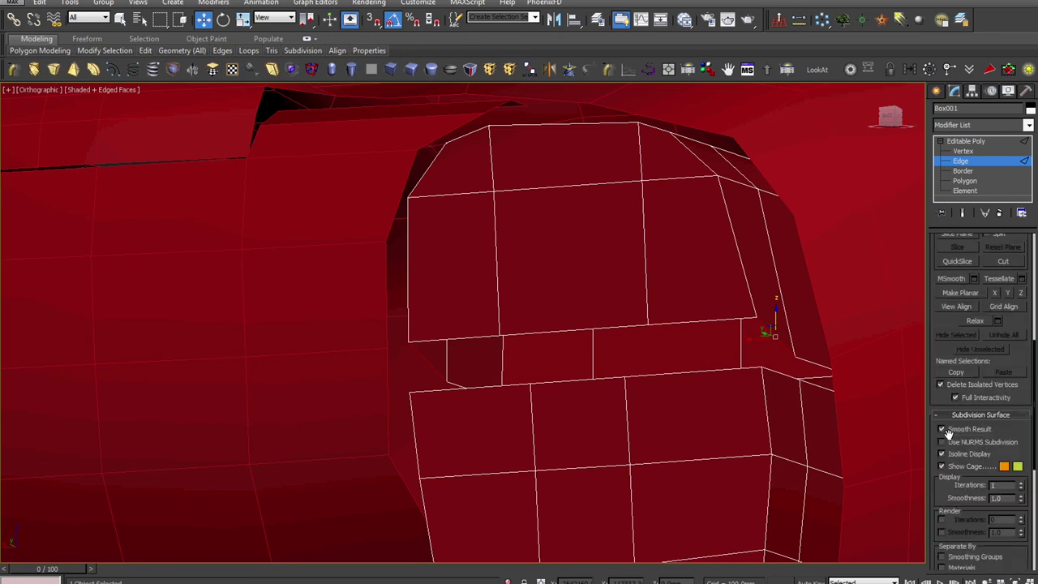
click(954, 416)
scroll(955, 491, down, 1)
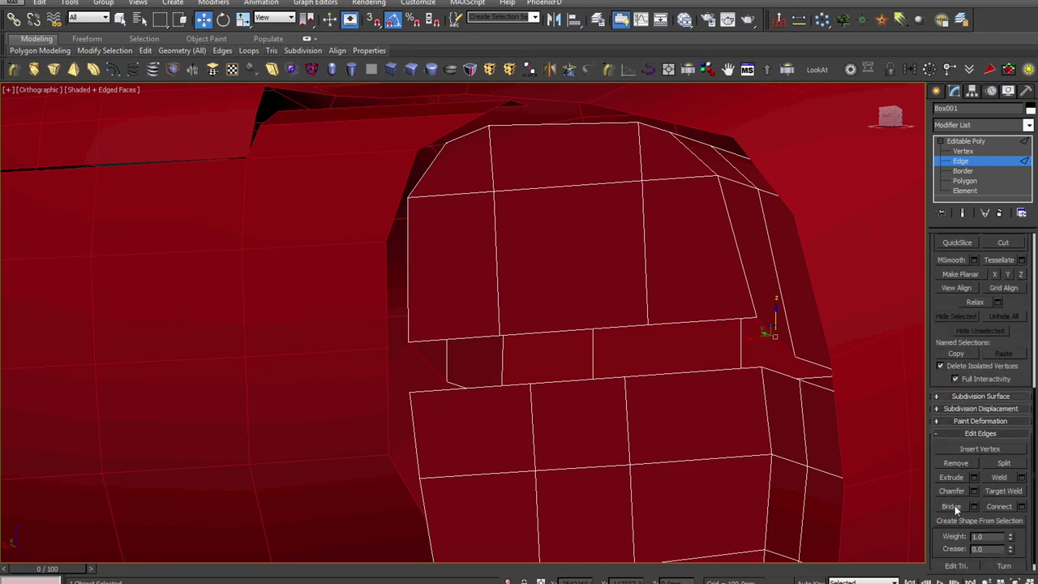
click(951, 506)
scroll(707, 352, up, 5)
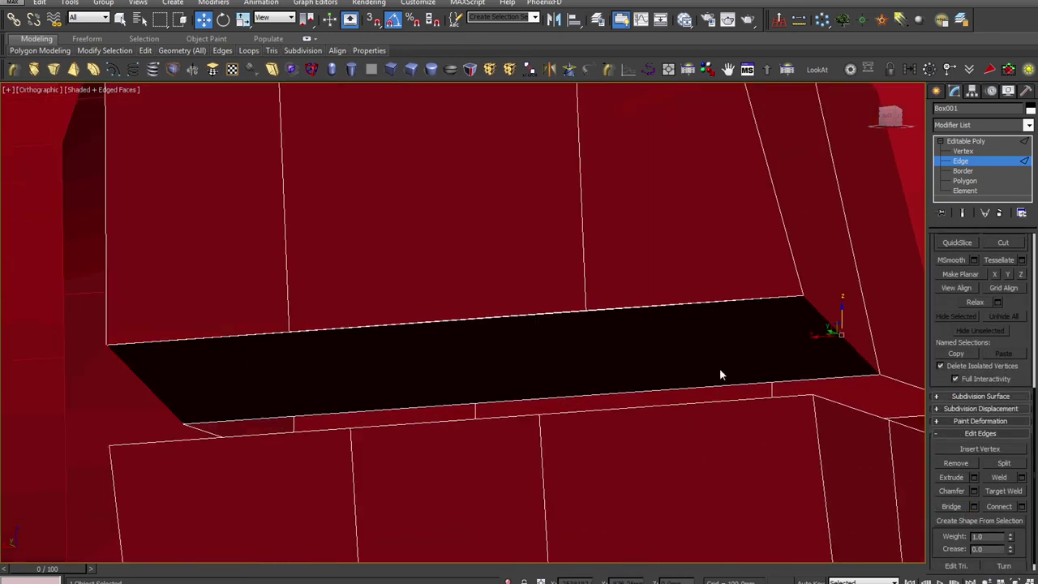
- Connect the long front and back edges of the new underside face with 2 segments
click(725, 384)
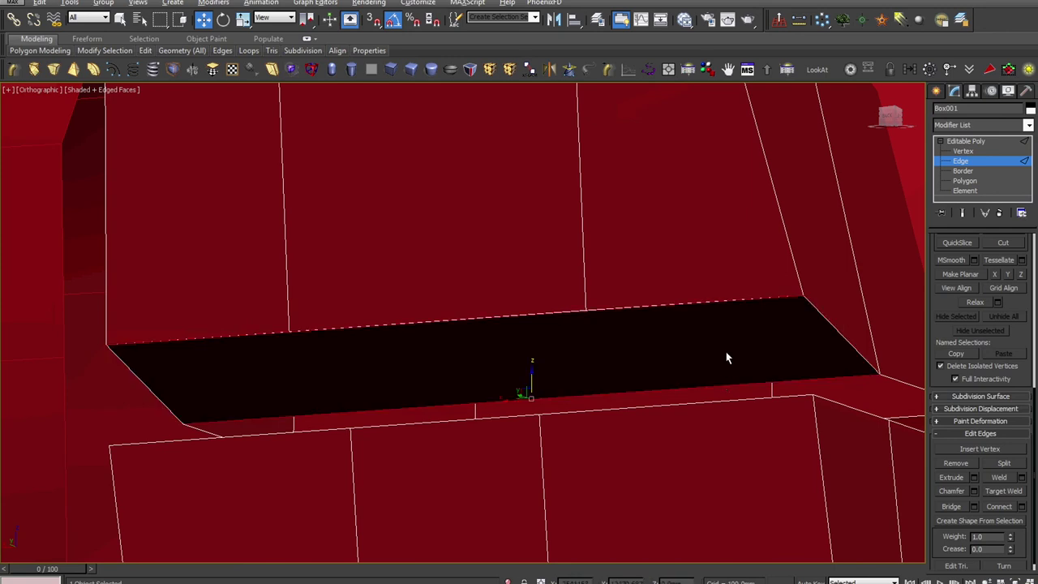
right_click(725, 357)
click(581, 397)
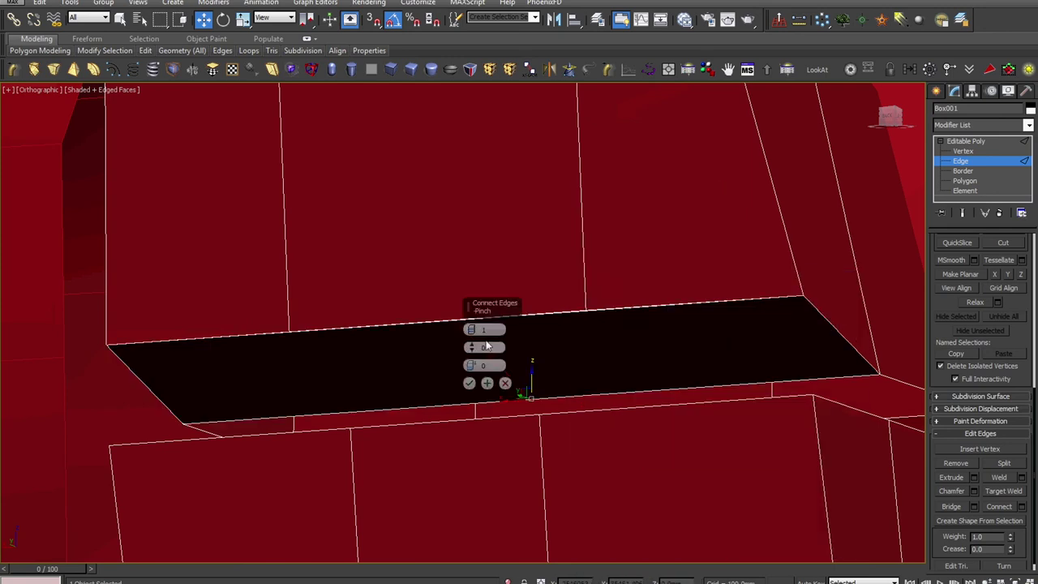
click(473, 327)
click(470, 384)
- Move the underside's two new connecting edges outward to line up with the vertical edges of the front face
alt+middle_drag(470, 384, 520, 380)
click(654, 387)
click(617, 375)
click(368, 354)
drag(338, 354, 286, 354)
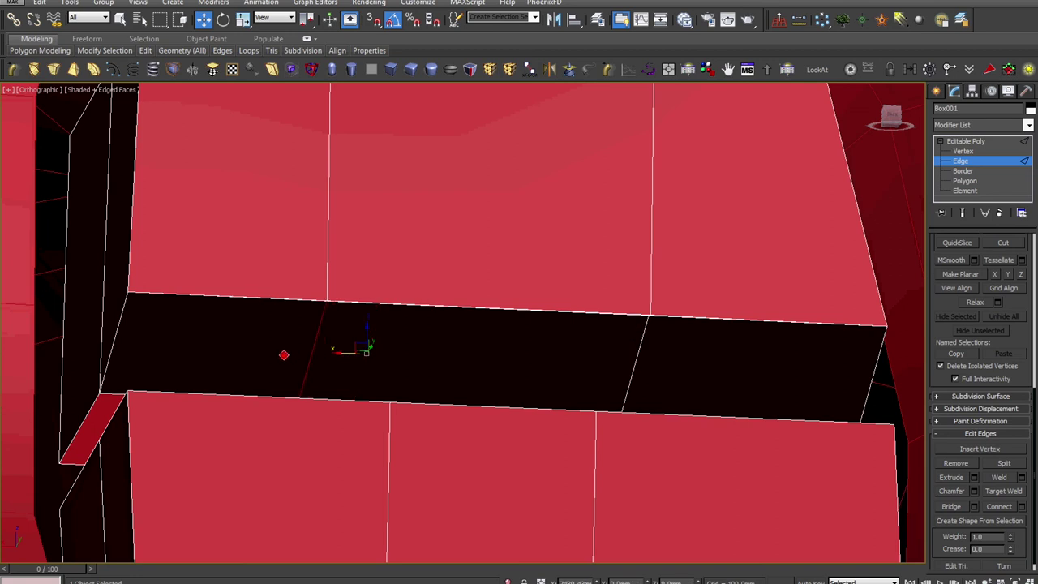
- Weld all overlapping vertices of the insert
key(1)
key(ctrl+a)
right_click(517, 282)
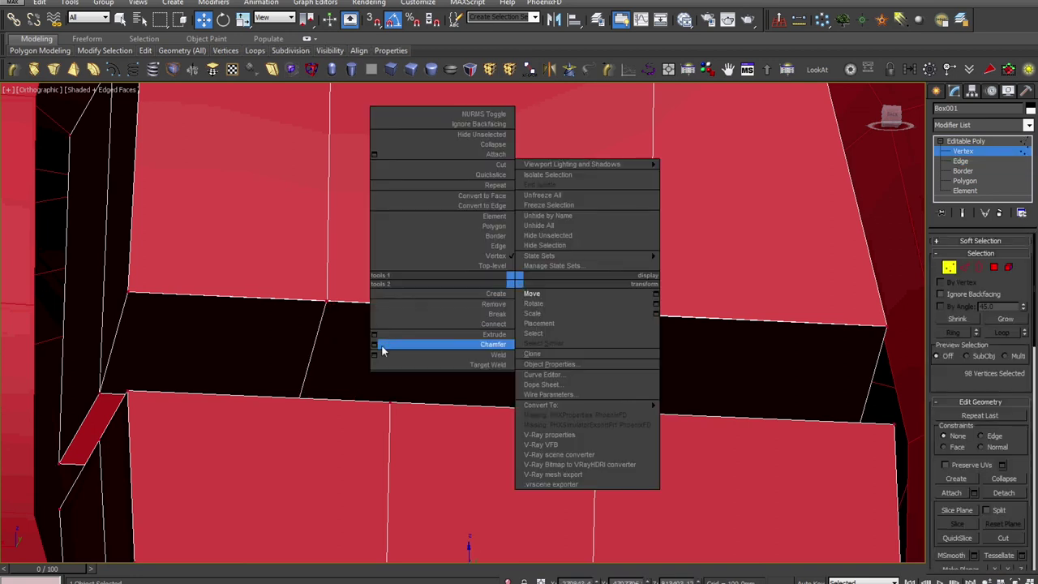
click(376, 353)
click(471, 375)
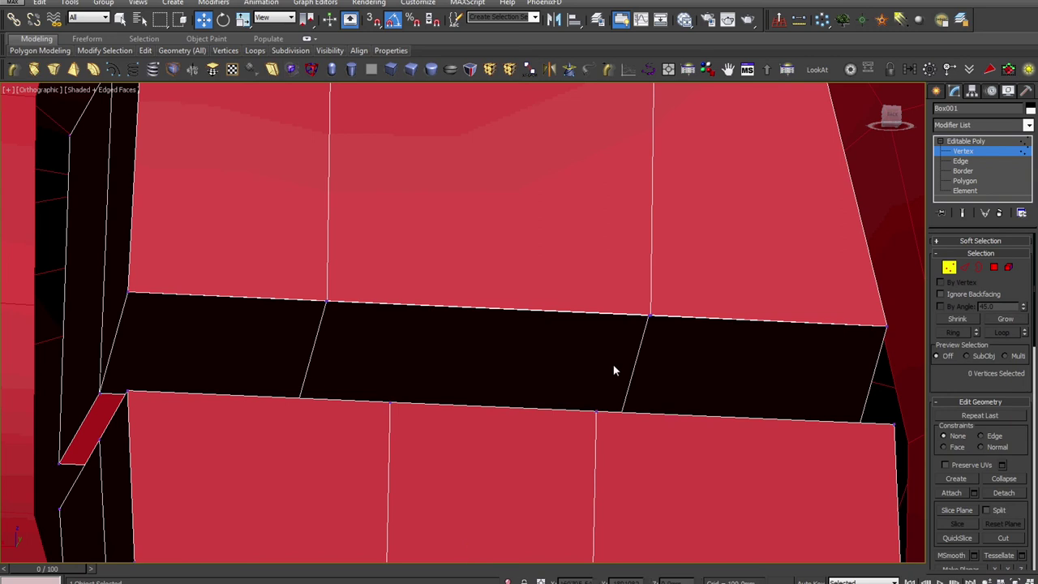
- Target weld the two front vertices of the underside's connecting edges onto the bottom ends of the front face's vertical edges
scroll(678, 350, up, 5)
right_click(589, 318)
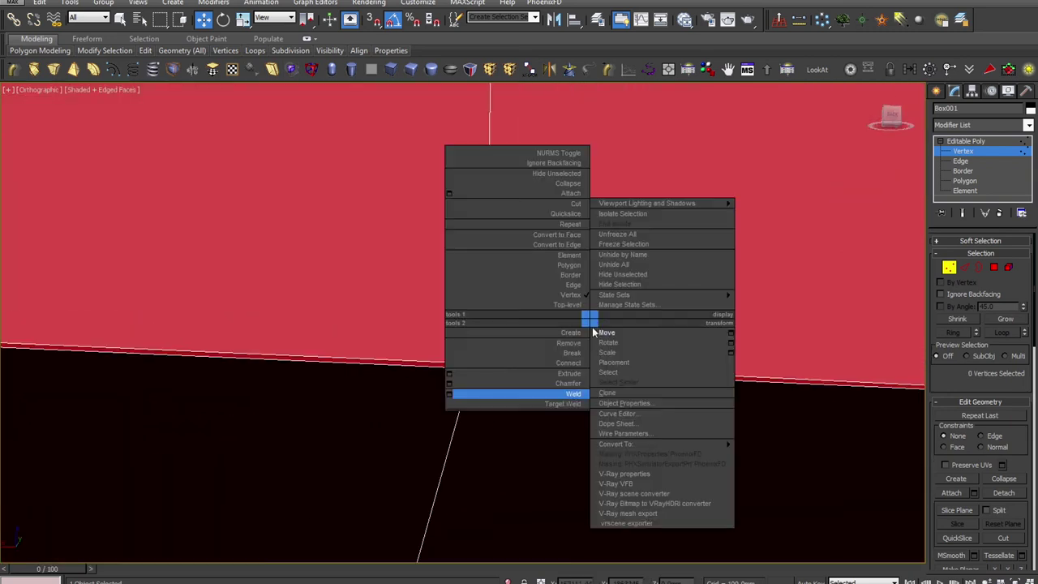
click(567, 404)
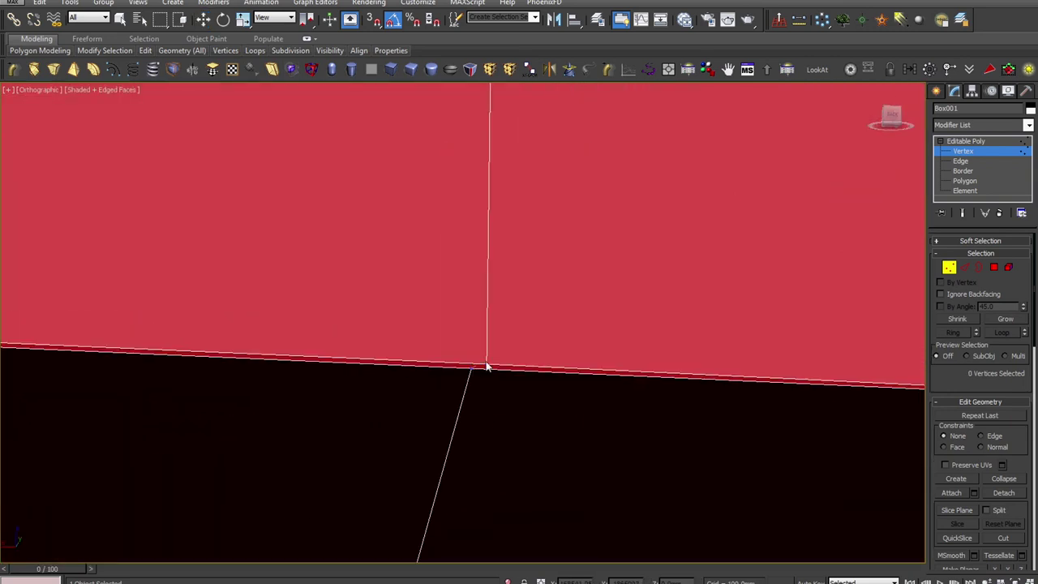
click(486, 364)
right_click(506, 375)
scroll(504, 376, down, 5)
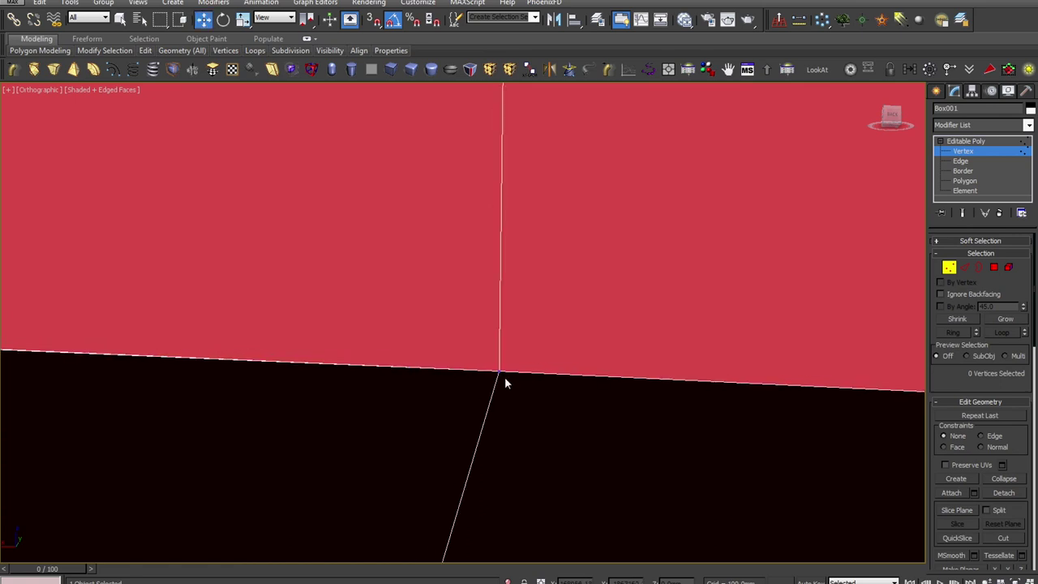
scroll(340, 360, up, 5)
scroll(358, 360, up, 3)
right_click(357, 363)
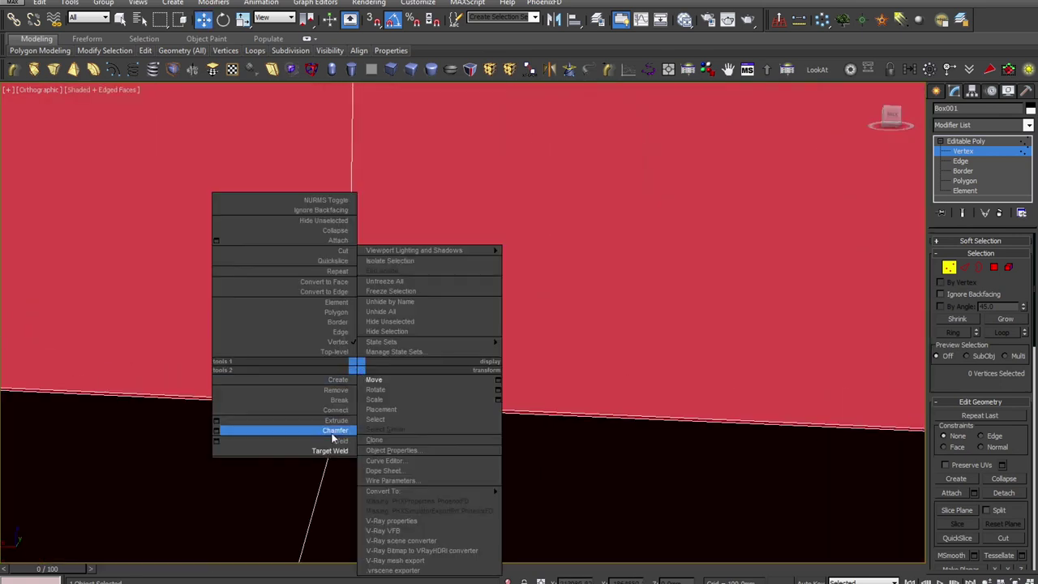
click(331, 451)
click(343, 407)
click(348, 403)
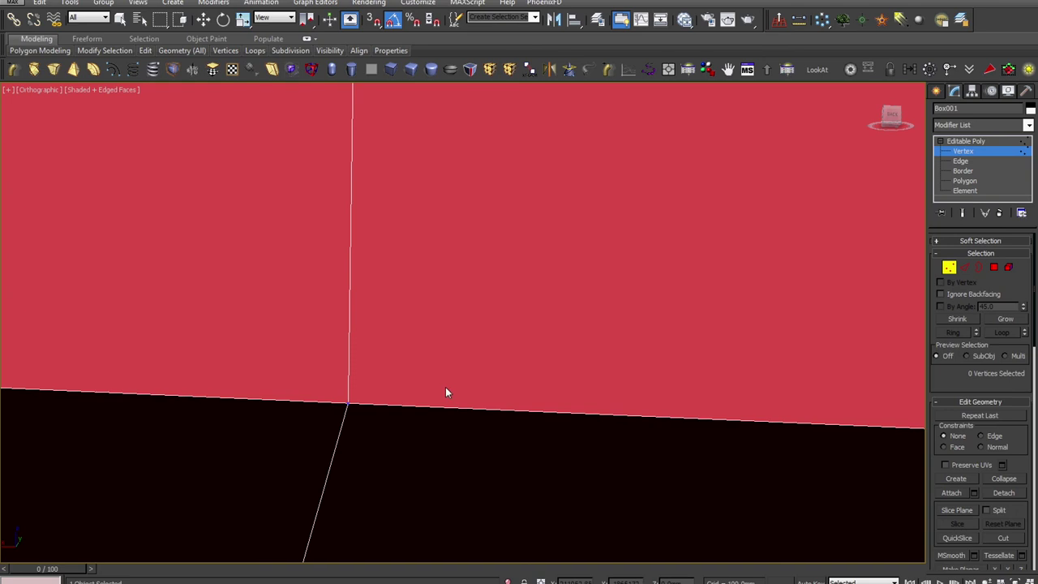
right_click(444, 388)
- Compare the upper half's shape with the L1 button in the reference photo
scroll(438, 390, down, 8)
alt+middle_drag(441, 394, 462, 435)
key(alt+Tab)
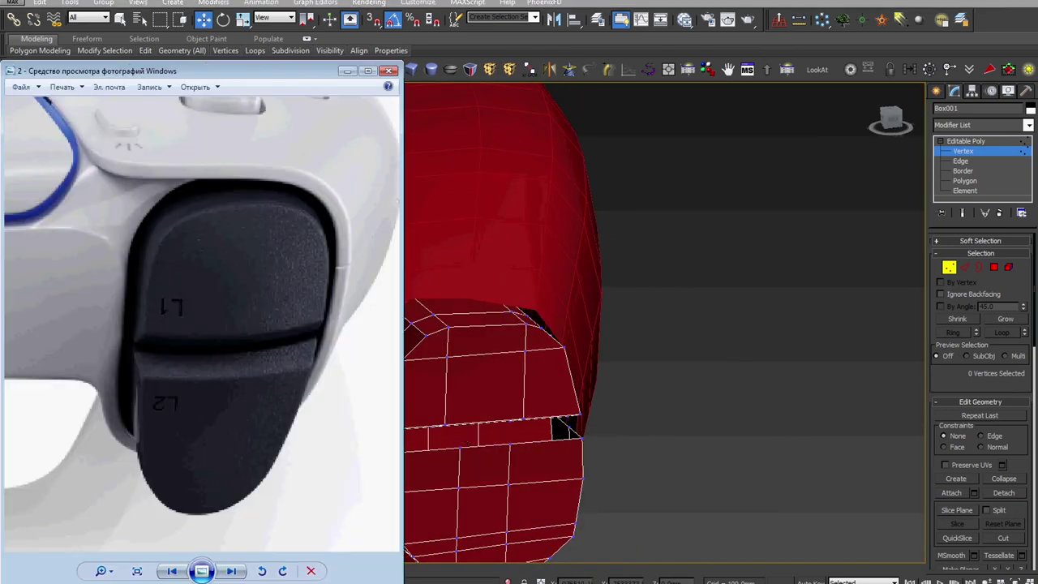
middle_drag(536, 422, 602, 408)
scroll(532, 381, up, 2)
- Scale the six front-face polygons of the upper half narrower along X to taper the L1 button
key(4)
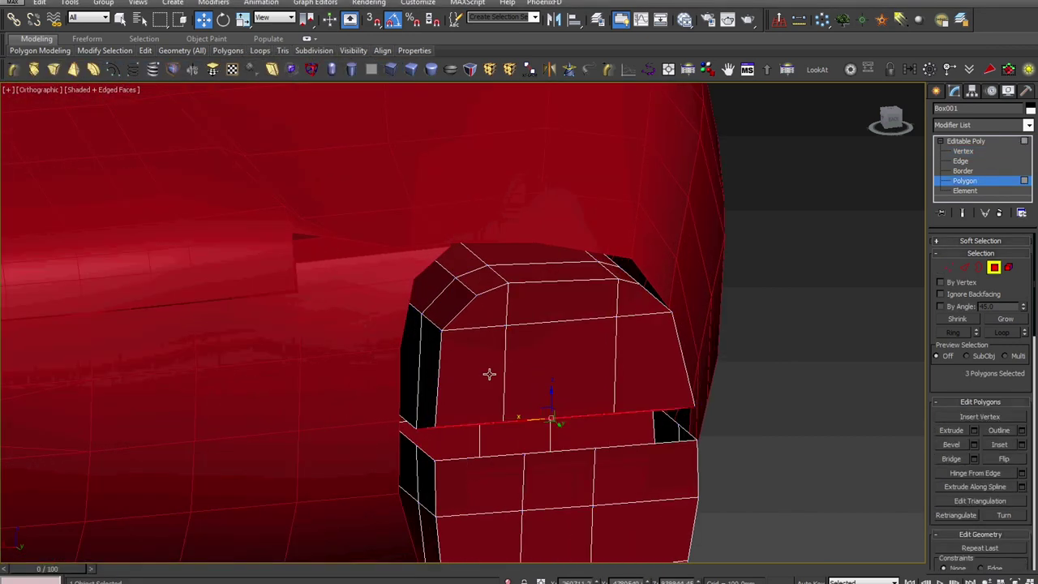
click(490, 370)
ctrl+click(494, 313)
ctrl+click(539, 308)
ctrl+click(553, 369)
ctrl+click(640, 334)
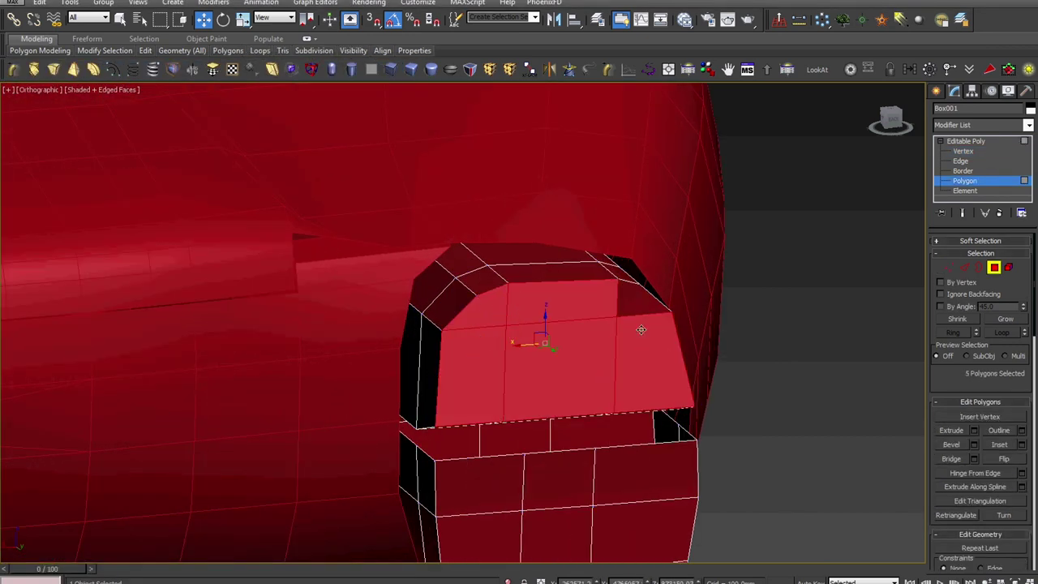
ctrl+click(636, 305)
scroll(617, 333, up, 4)
right_click(616, 334)
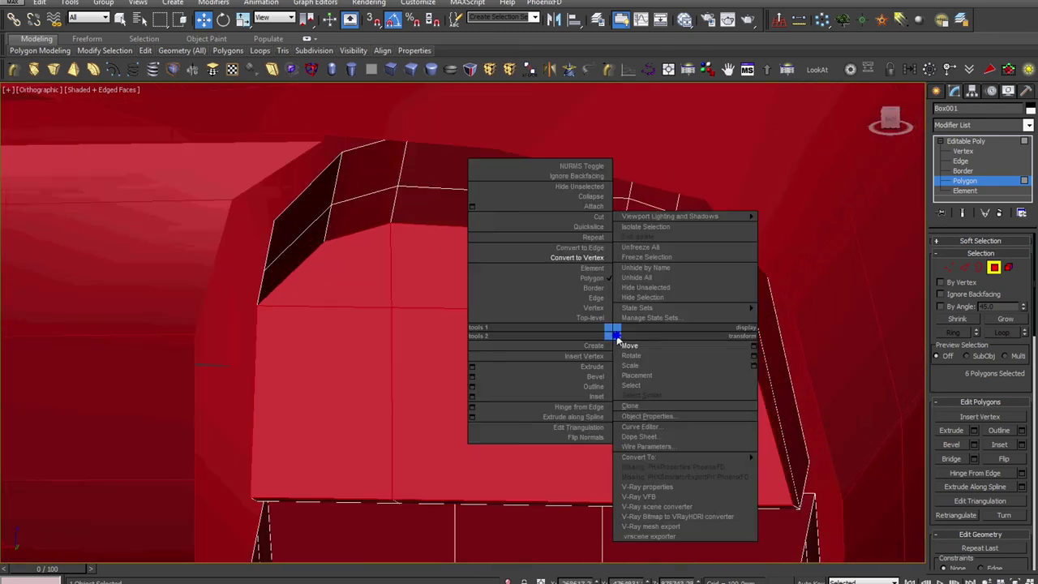
click(631, 364)
alt+middle_drag(548, 341, 552, 371)
drag(543, 342, 535, 341)
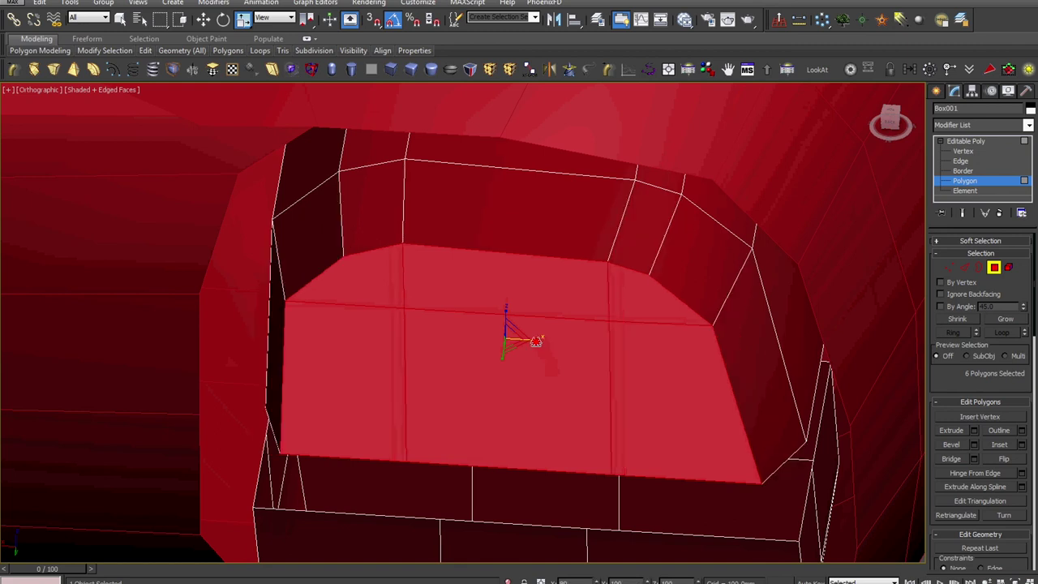
right_click(533, 341)
click(548, 353)
- Chamfer the edge loop running around the L1 button's sides with Open Chamfer off, a reduced amount and 1 segment
scroll(544, 365, down, 4)
alt+middle_drag(544, 366, 585, 358)
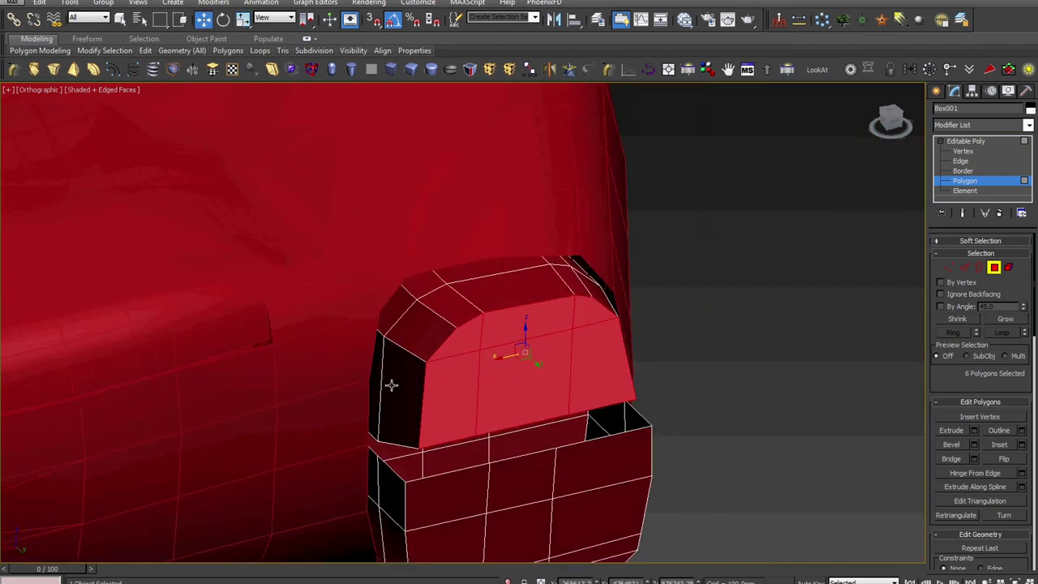
scroll(392, 385, up, 3)
key(2)
double_click(364, 403)
scroll(362, 404, down, 1)
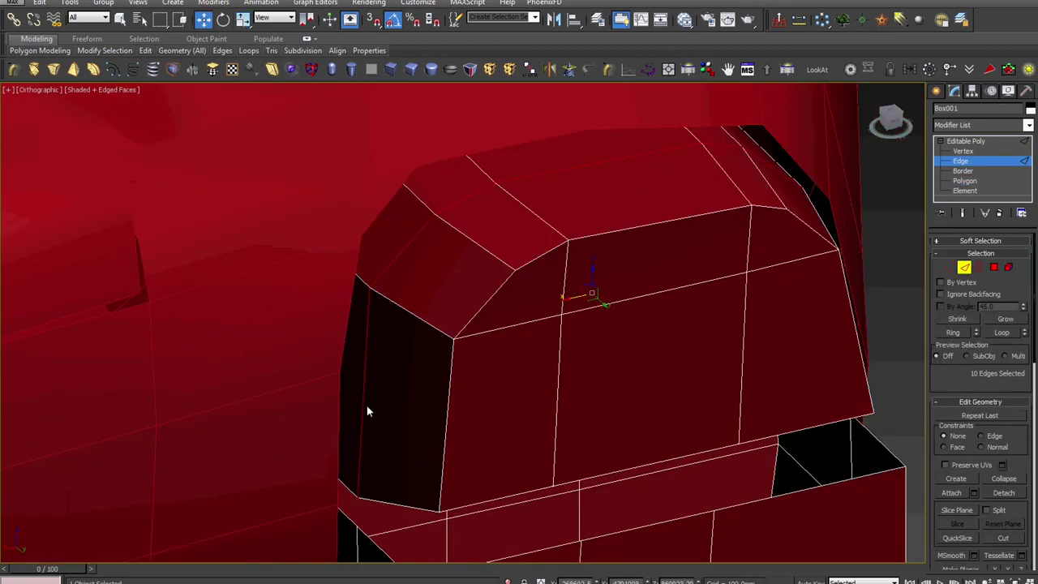
right_click(367, 411)
click(224, 483)
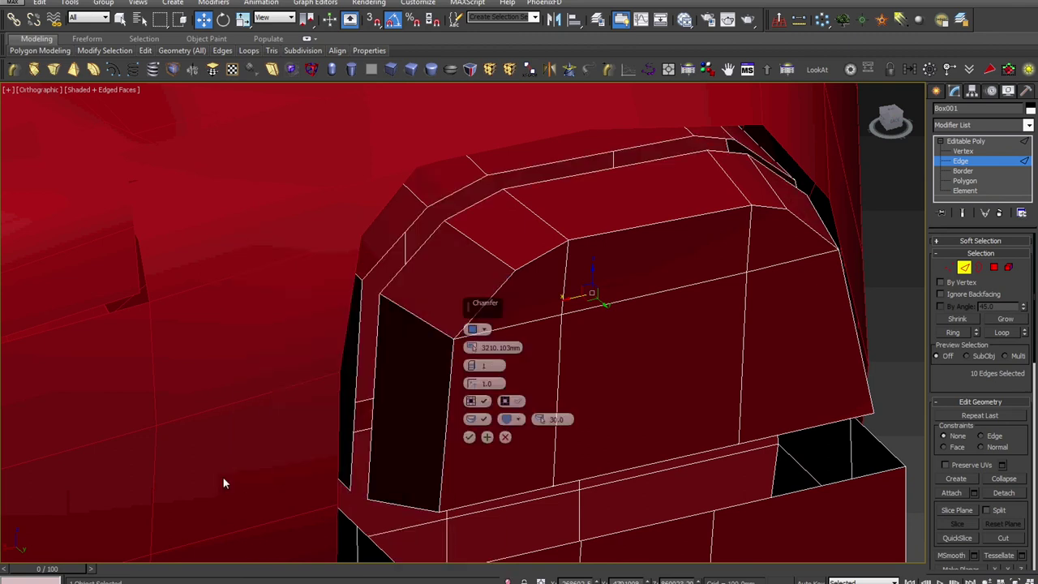
click(477, 401)
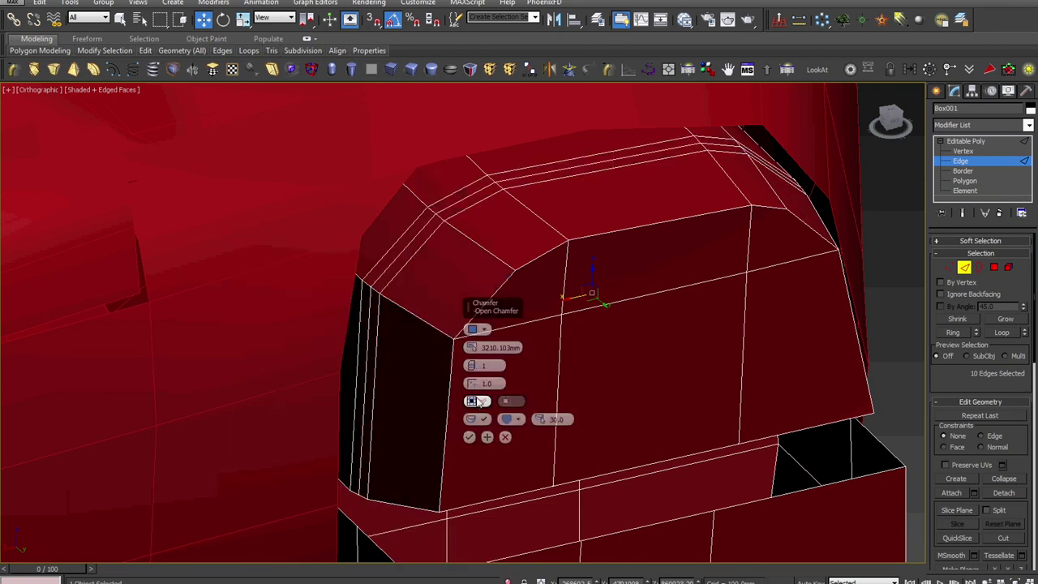
drag(471, 350, 473, 351)
click(470, 437)
- Lower the two slanted upper corner edges of the L1 front face slightly in the Back view
scroll(472, 437, down, 2)
scroll(472, 440, down, 1)
alt+middle_drag(472, 440, 449, 430)
scroll(442, 426, up, 2)
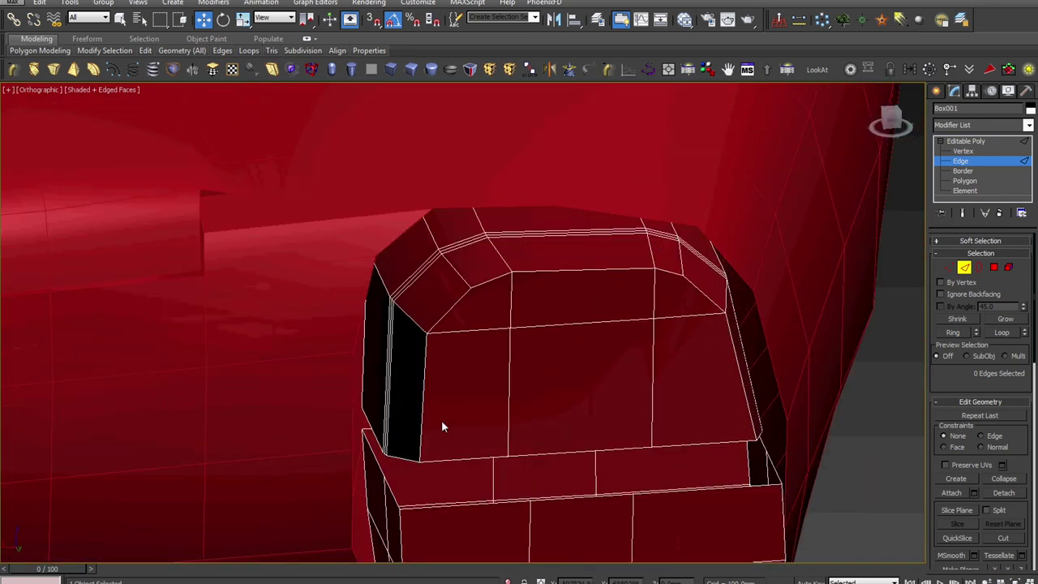
key(1)
drag(466, 302, 461, 303)
key(v)
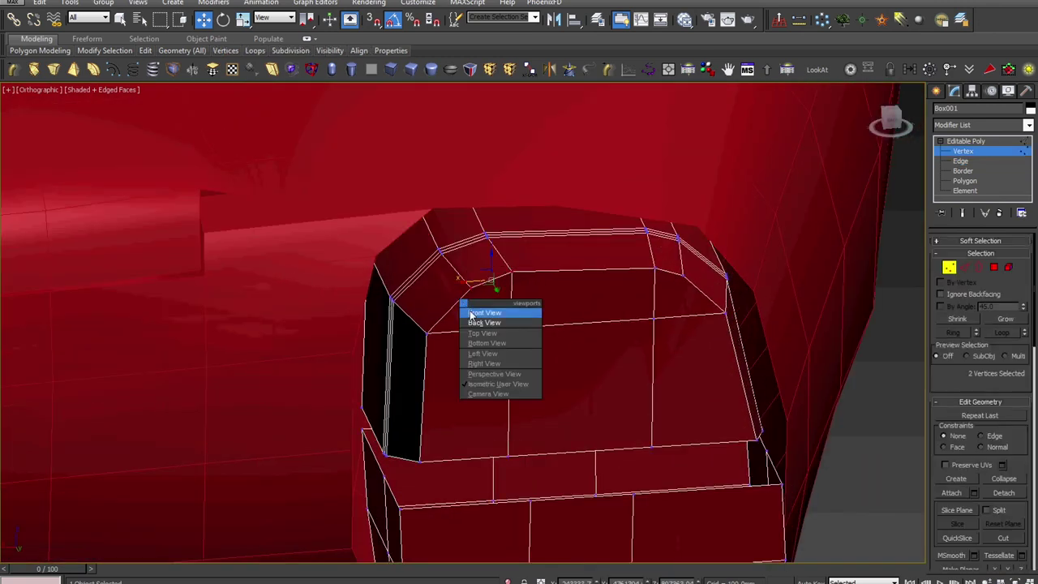
click(474, 323)
key(z)
scroll(474, 322, down, 6)
middle_drag(529, 377, 460, 352)
key(2)
click(694, 305)
ctrl+click(423, 287)
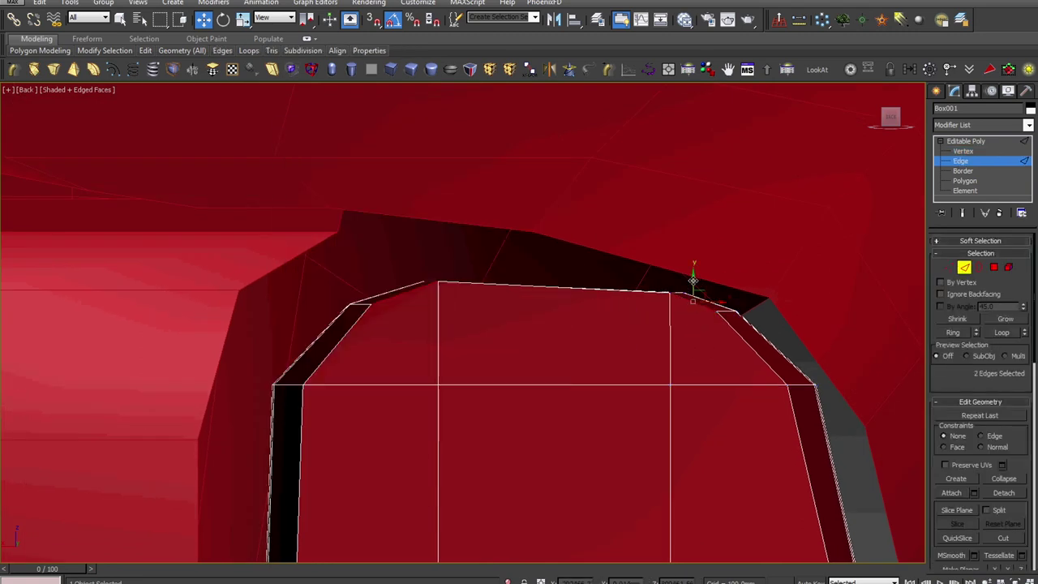
scroll(691, 381, down, 2)
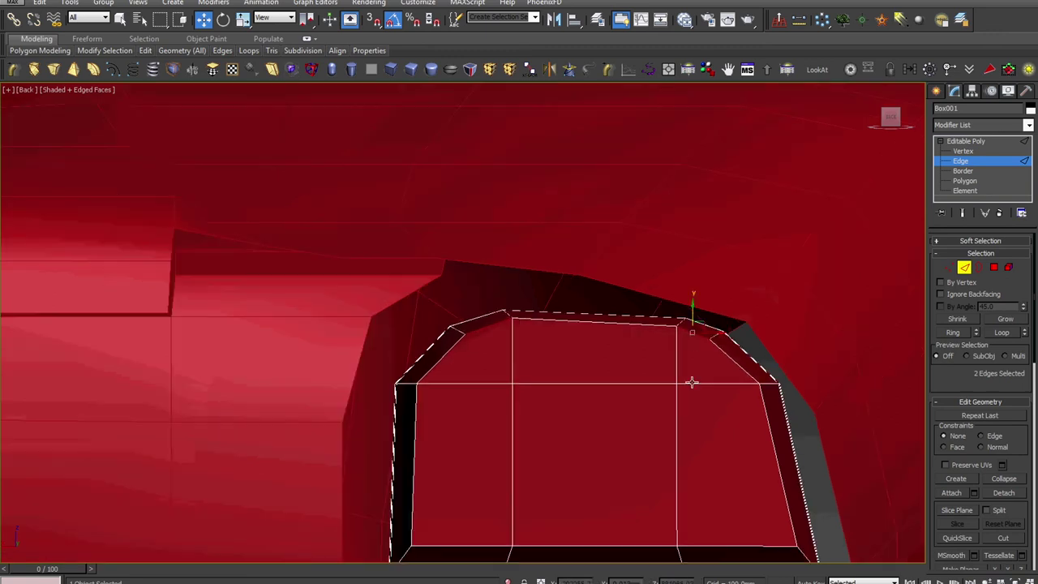
middle_drag(692, 381, 631, 307)
- Move the lower outer corner vertex of the L1 front face slightly along the X axis
scroll(678, 400, down, 4)
alt+middle_drag(679, 400, 689, 439)
scroll(689, 438, up, 2)
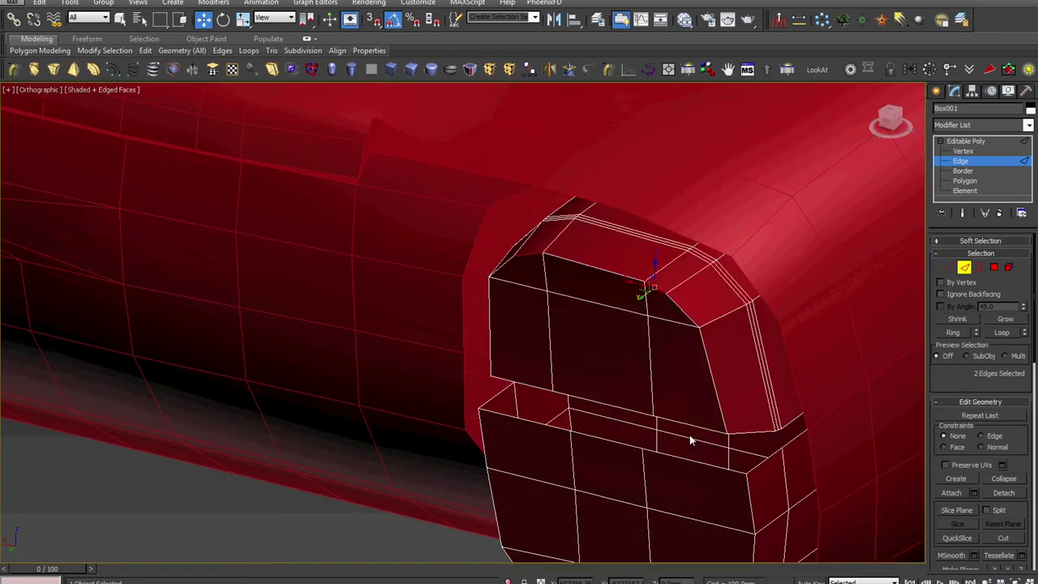
scroll(689, 435, up, 2)
key(1)
click(753, 432)
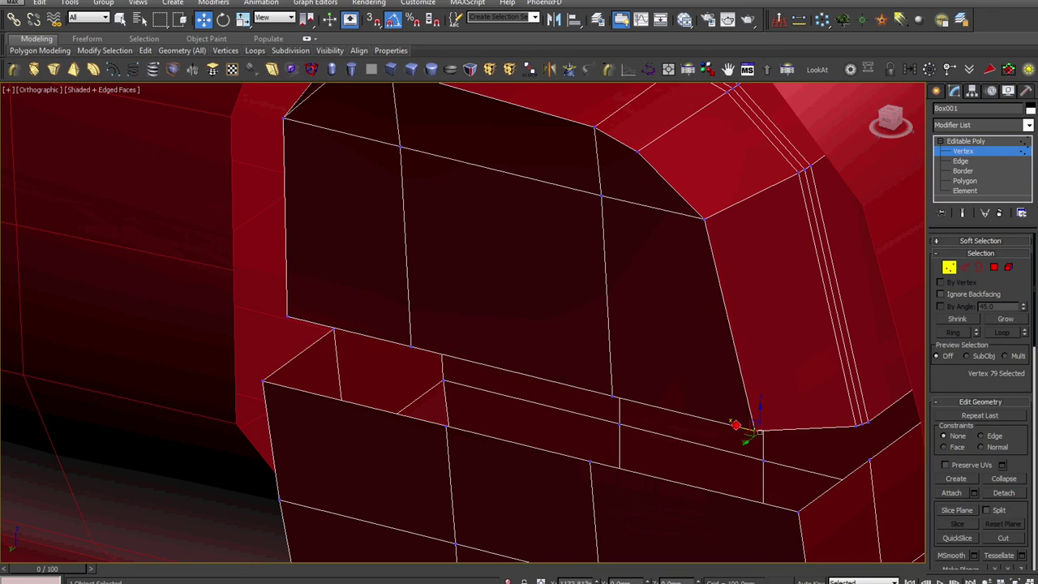
scroll(734, 438, down, 3)
alt+middle_drag(784, 435, 801, 425)
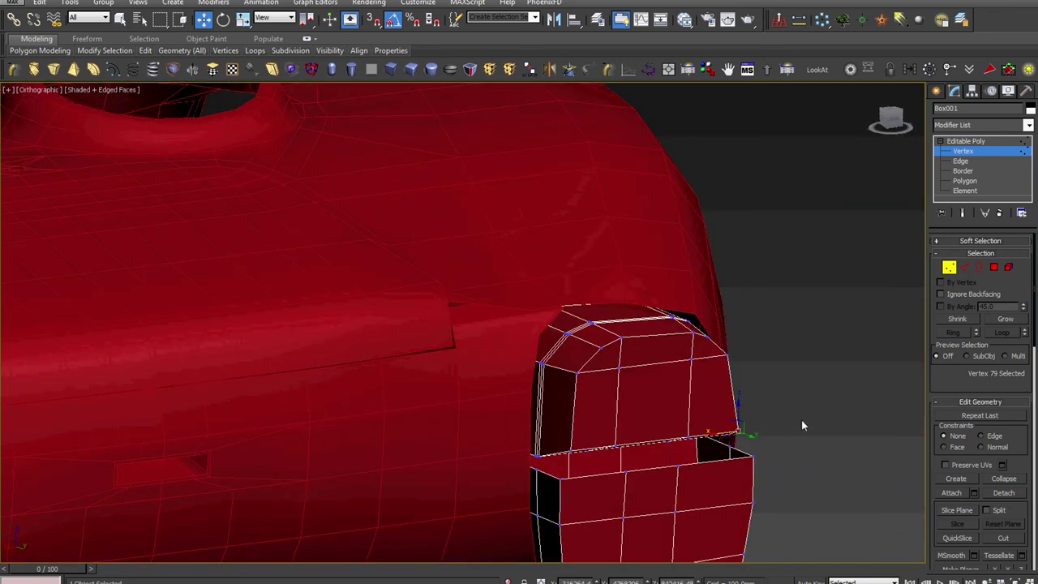
- Move the two vertical edges on the inner side of the L2 front face along X toward the face's middle
click(976, 142)
middle_drag(704, 401, 602, 232)
scroll(478, 348, up, 5)
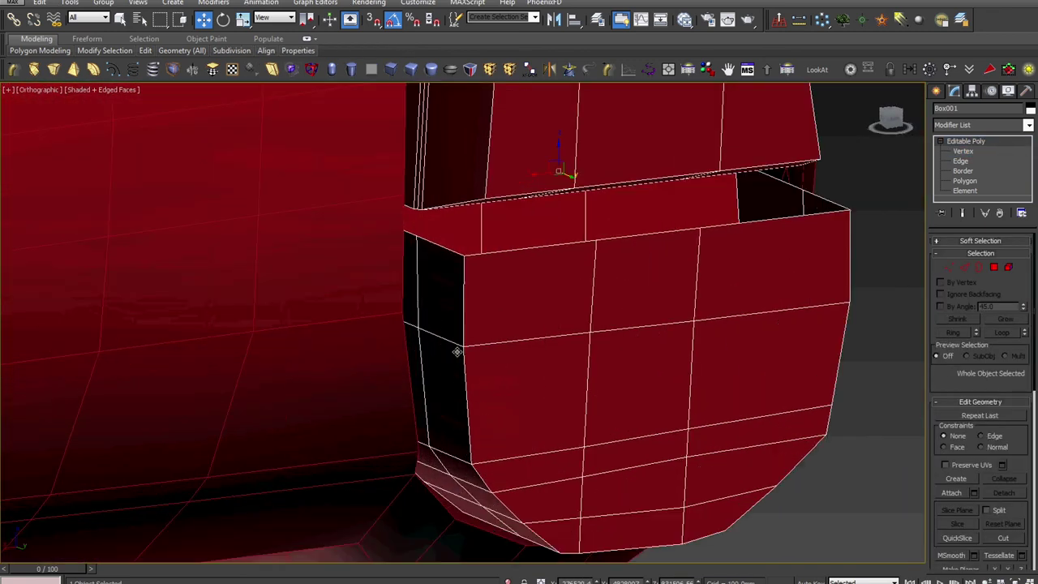
key(2)
click(463, 330)
ctrl+click(467, 407)
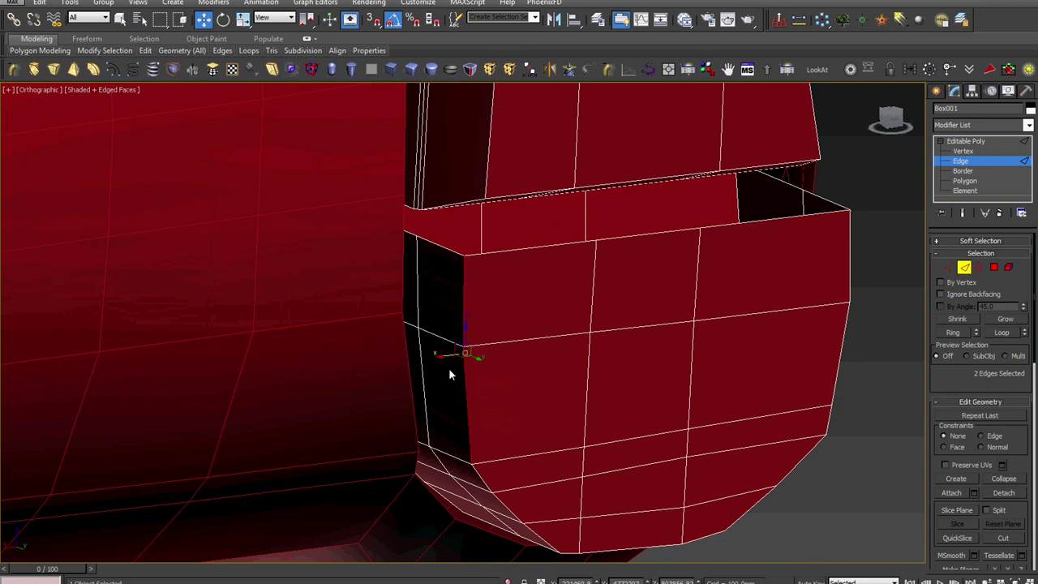
drag(446, 355, 468, 358)
middle_drag(537, 461, 507, 384)
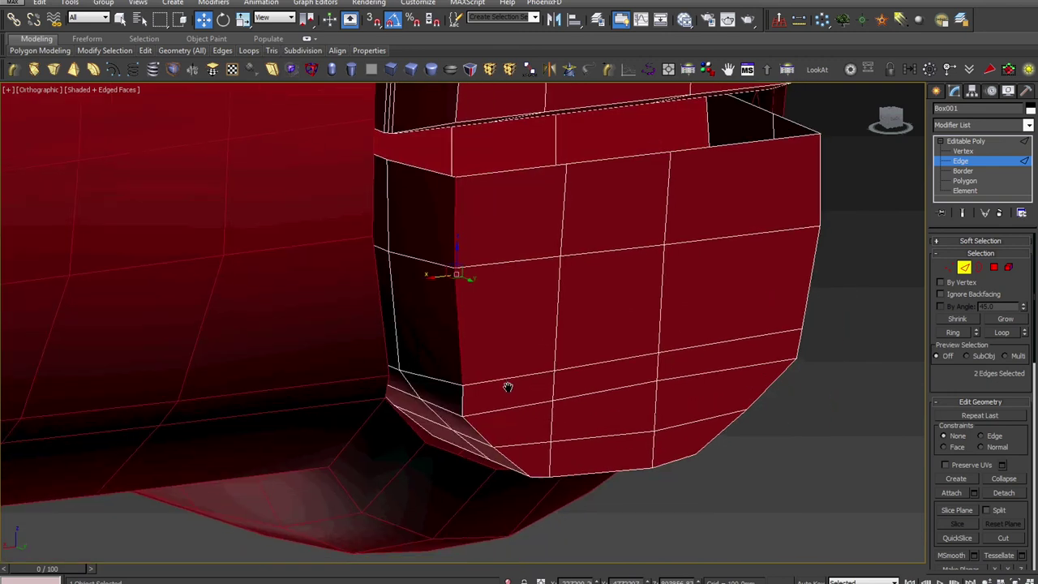
- Undo the last edge move and try shifting three inner side edges of the L2 front face along X toward its middle
key(ctrl+z)
scroll(494, 404, up, 3)
ctrl+click(433, 401)
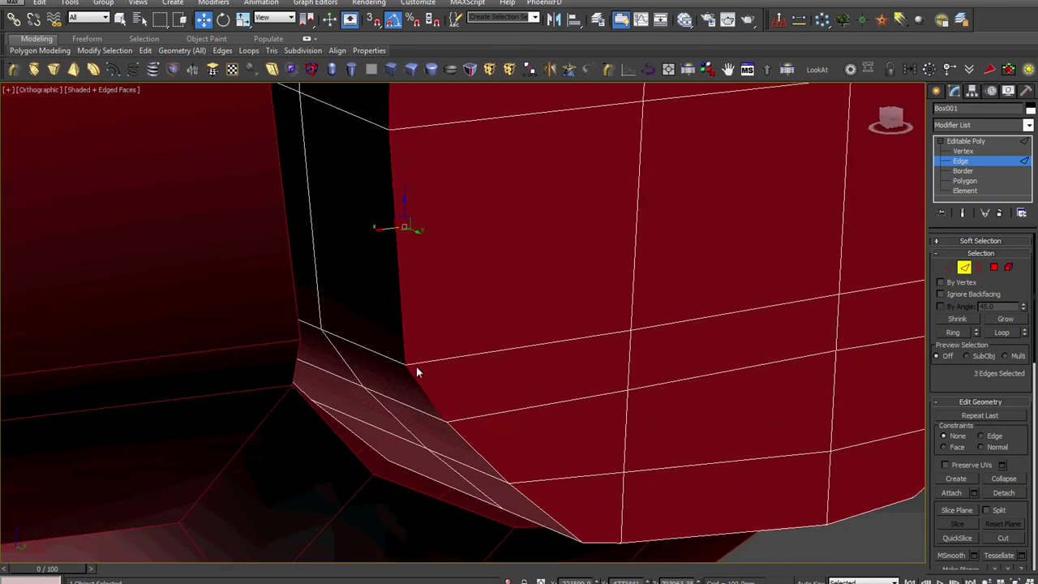
drag(385, 229, 409, 226)
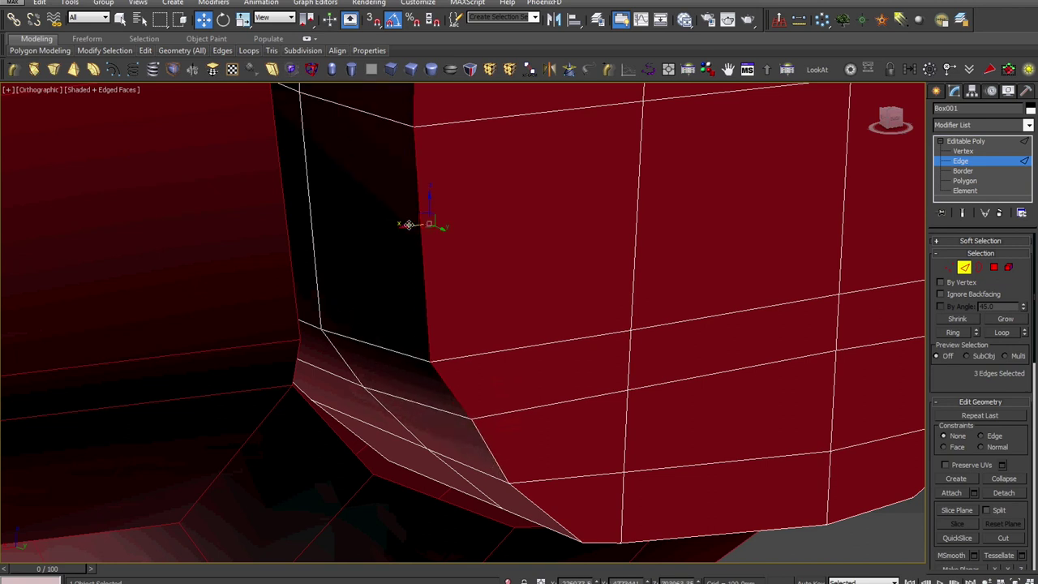
key(ctrl+z)
scroll(463, 264, down, 3)
alt+middle_drag(527, 316, 485, 312)
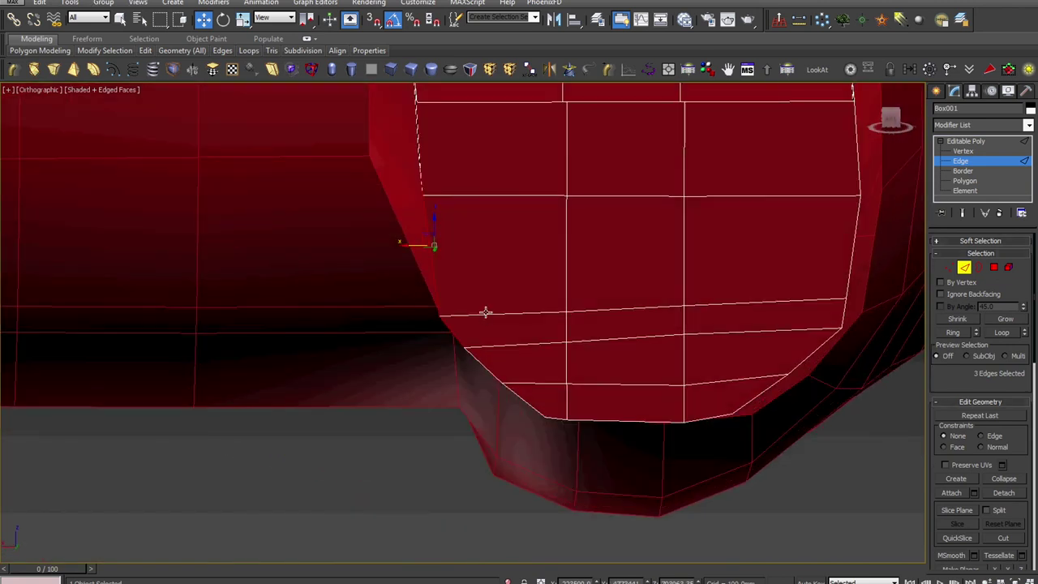
- Scale all 15 polygons of the L2 button's front face down slightly in width and height
key(4)
click(493, 263)
alt+middle_drag(493, 263, 539, 287)
ctrl+click(497, 190)
ctrl+click(590, 156)
middle_drag(630, 185, 607, 275)
ctrl+click(672, 207)
ctrl+click(676, 269)
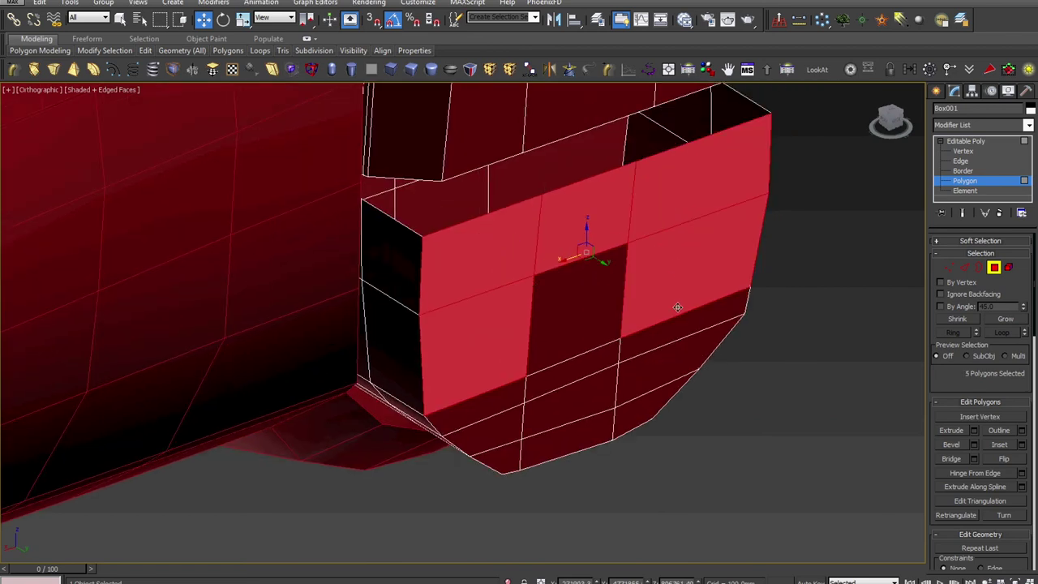
ctrl+click(678, 328)
ctrl+click(664, 362)
ctrl+click(642, 408)
ctrl+click(596, 419)
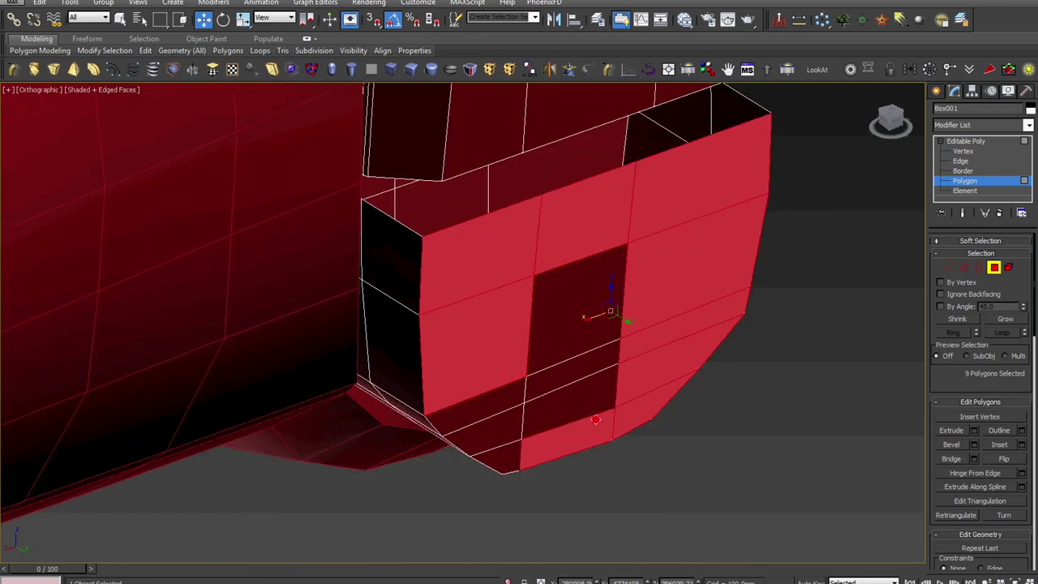
ctrl+click(589, 401)
ctrl+click(578, 370)
ctrl+click(561, 337)
ctrl+click(508, 401)
ctrl+click(508, 428)
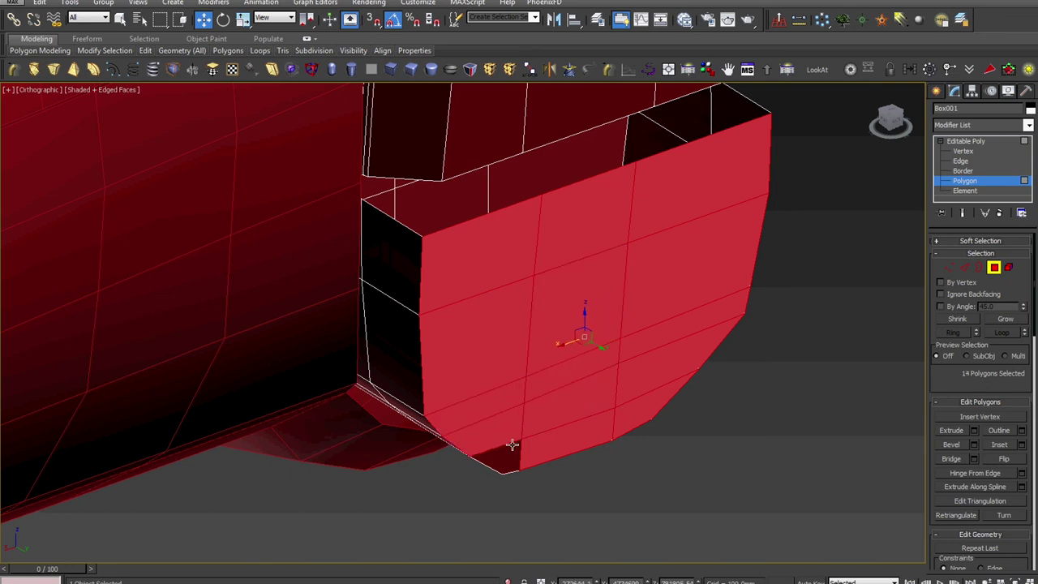
ctrl+click(514, 459)
alt+middle_drag(528, 450, 524, 382)
right_click(523, 378)
click(550, 412)
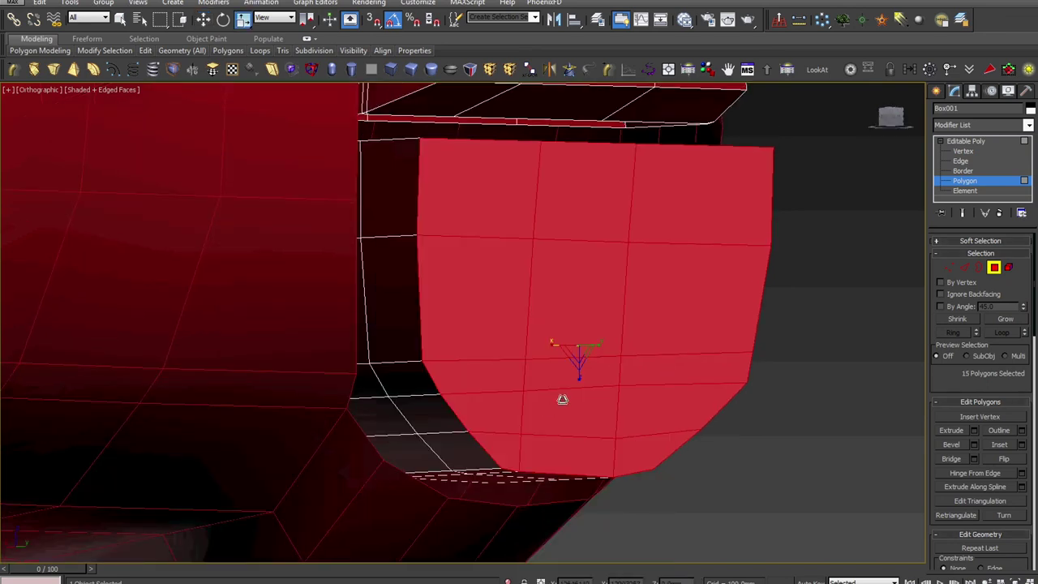
drag(555, 344, 559, 344)
drag(576, 379, 574, 367)
right_click(574, 366)
click(582, 379)
- Bridge the L2 button's two upper side edges across its open upper side
alt+middle_drag(581, 329, 575, 372)
key(2)
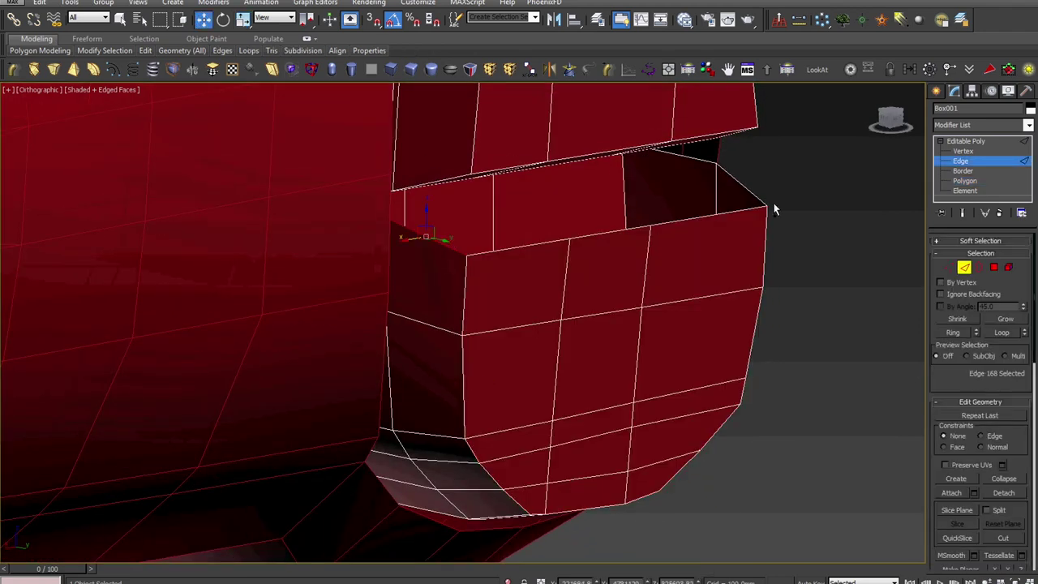
ctrl+click(752, 192)
scroll(961, 420, down, 5)
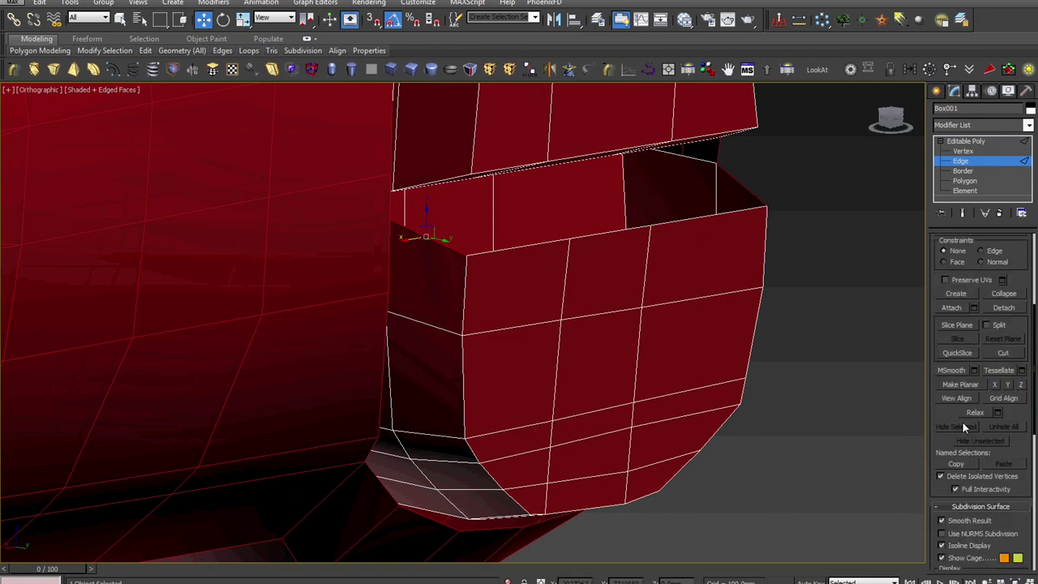
click(958, 416)
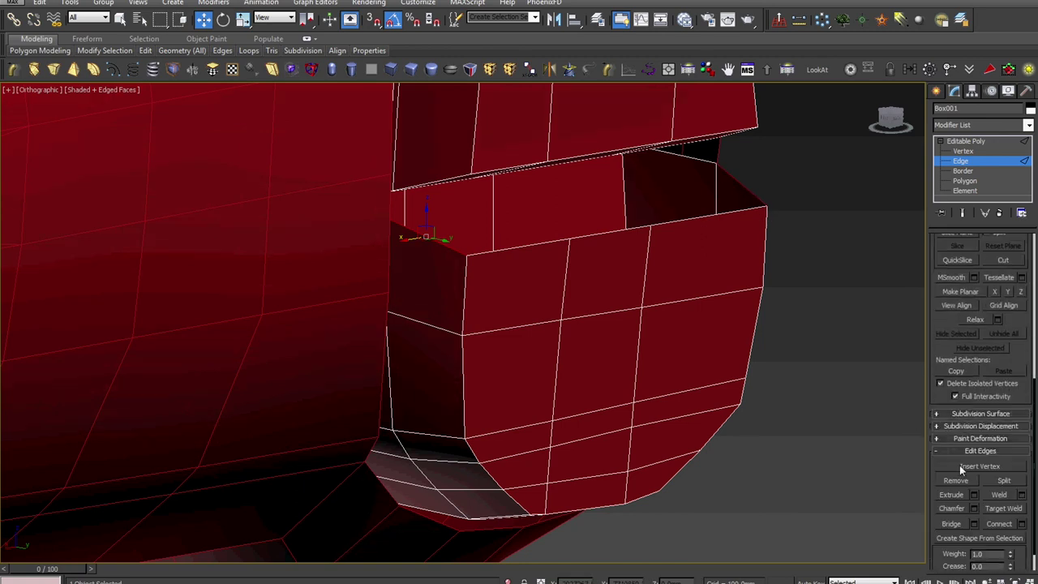
click(953, 522)
- Connect the front and rear long edges of the L2 button's new upper face with 2 segments
middle_drag(606, 217, 610, 246)
scroll(610, 245, up, 3)
scroll(609, 245, up, 2)
click(578, 158)
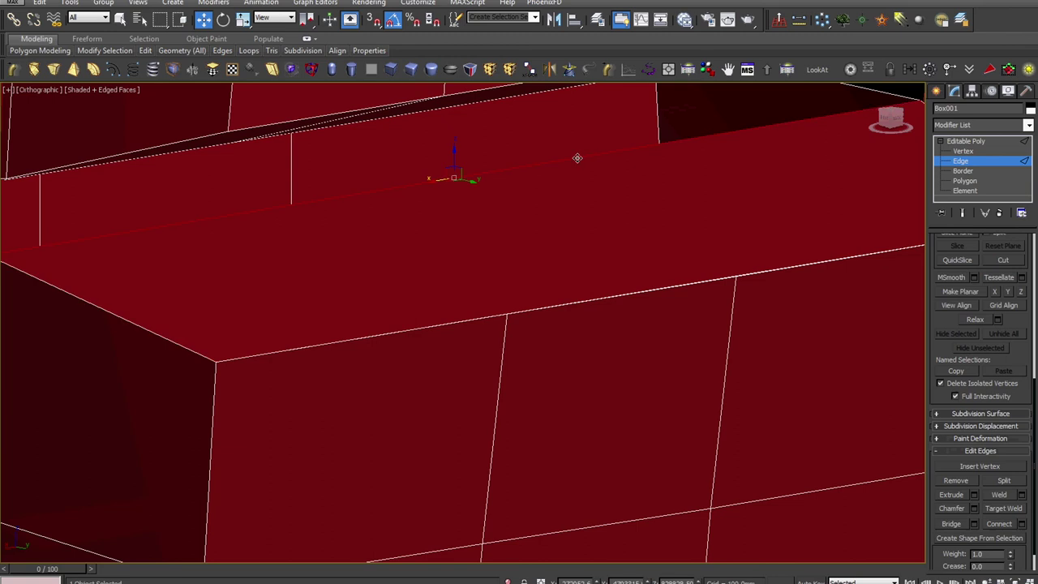
alt+middle_drag(577, 157, 573, 229)
right_click(570, 229)
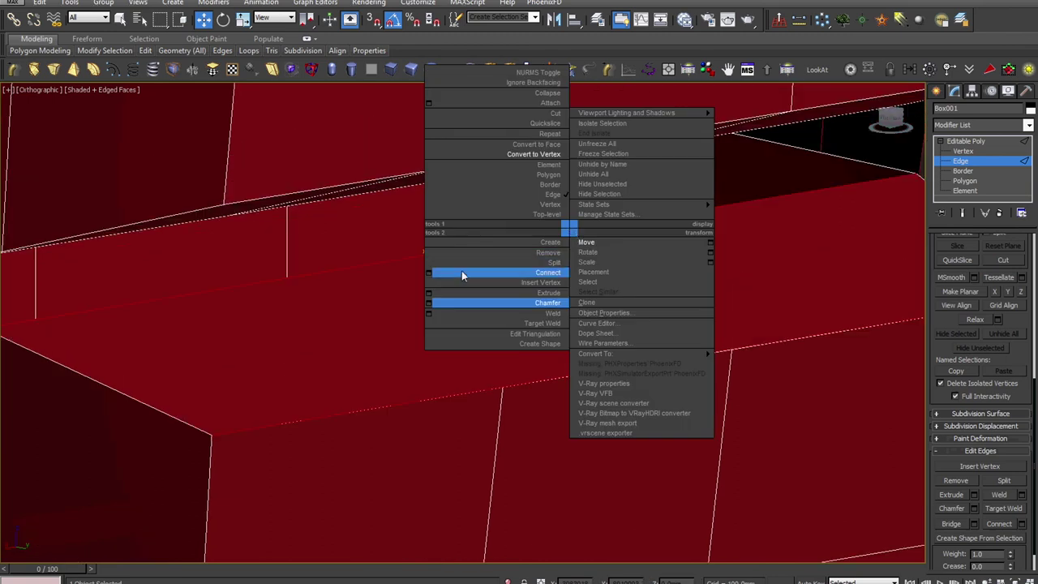
click(429, 275)
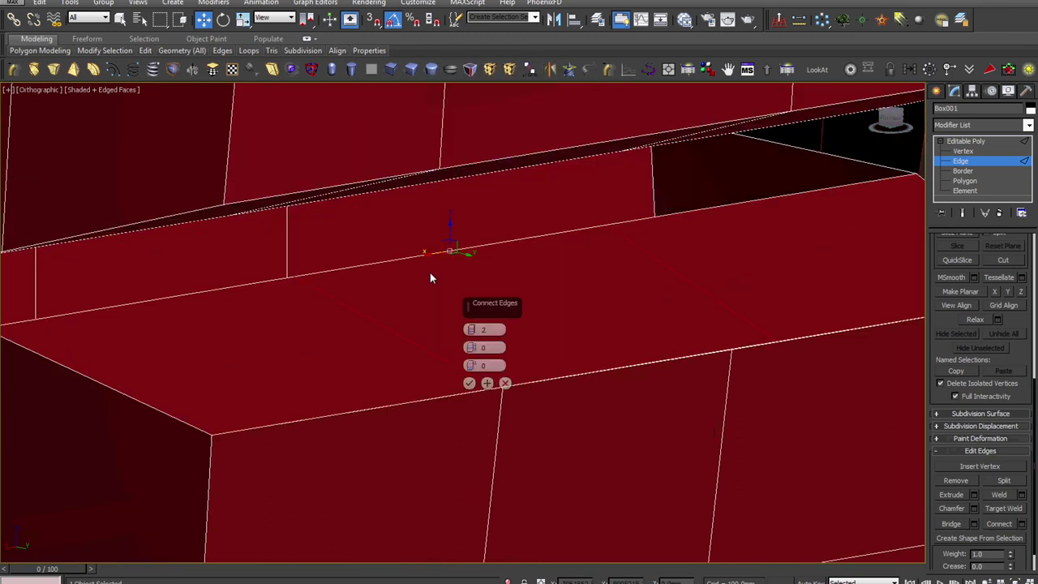
click(468, 382)
- Target-weld the outer new vertex on the L2 upper face's front edge to the adjacent front-face vertex
middle_drag(875, 377, 774, 376)
scroll(736, 352, up, 5)
key(1)
right_click(701, 273)
click(690, 356)
click(438, 337)
right_click(496, 353)
- Target-weld the inner new vertex on the L2 upper face's front edge to the front-face vertex and leave sub-object editing
scroll(500, 357, down, 5)
middle_drag(478, 361, 632, 341)
scroll(438, 368, up, 5)
right_click(534, 301)
click(502, 377)
click(505, 350)
right_click(569, 369)
scroll(569, 368, down, 7)
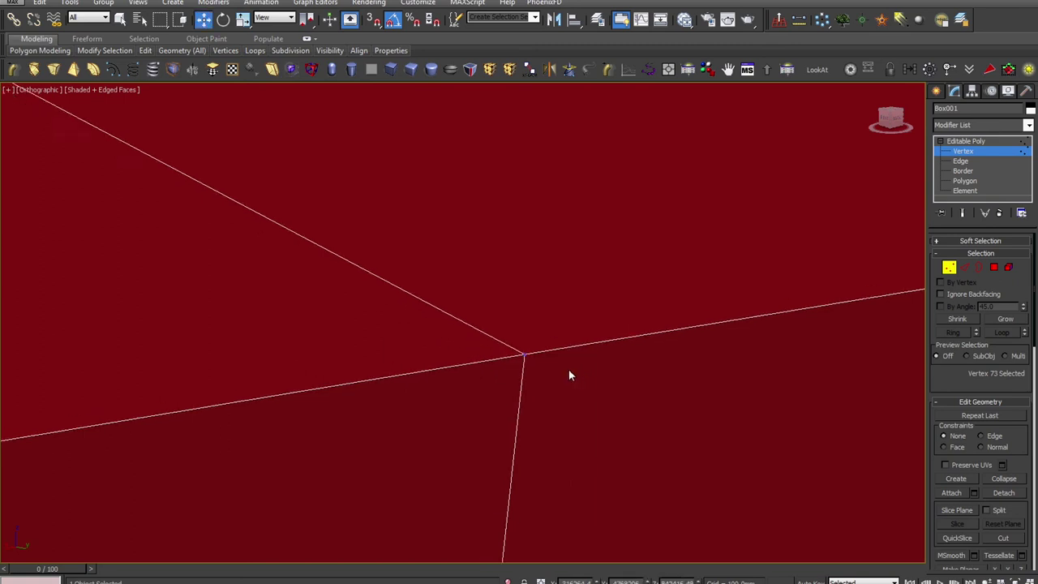
click(988, 142)
scroll(664, 349, down, 4)
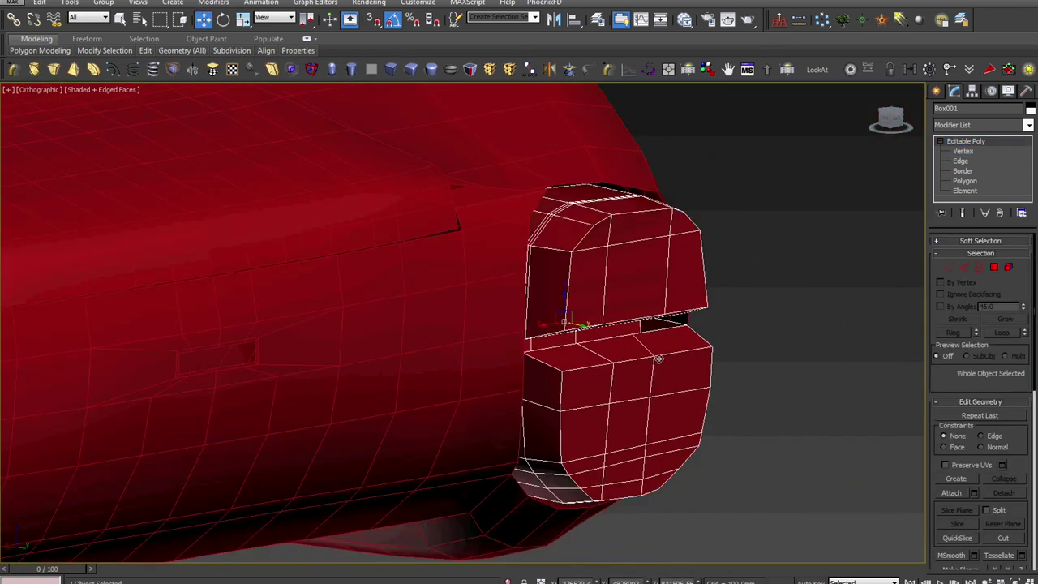
scroll(658, 357, down, 5)
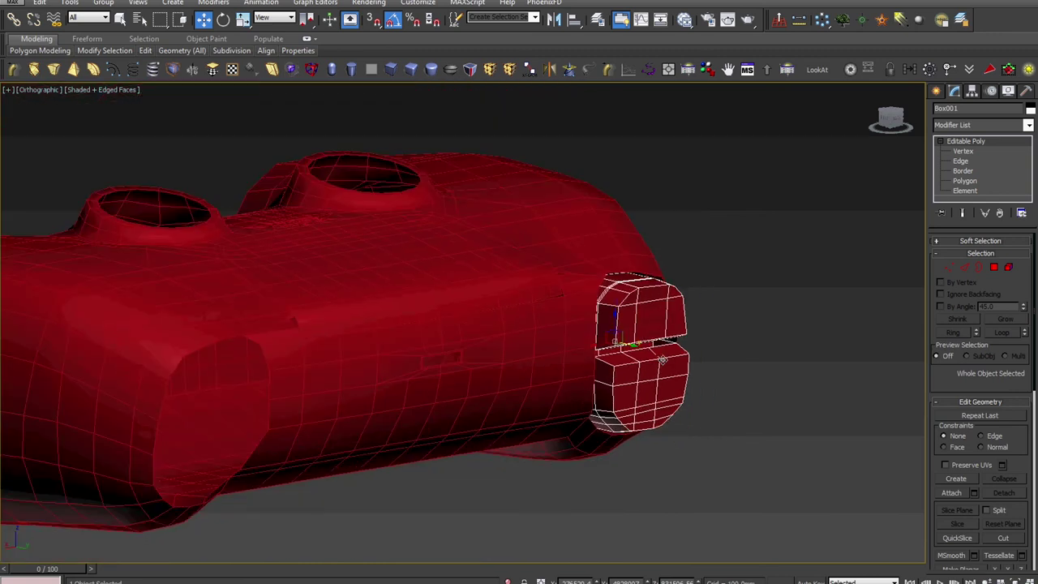